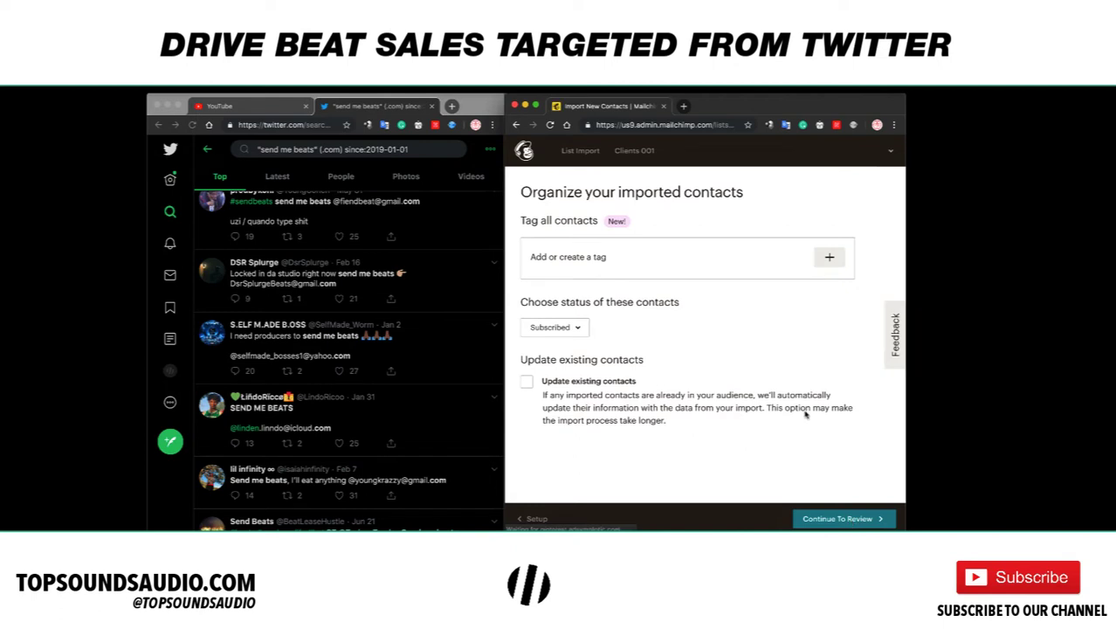
Tag all imported contacts with a new tag "twitter finds" and continue to the import review
click(571, 329)
click(593, 321)
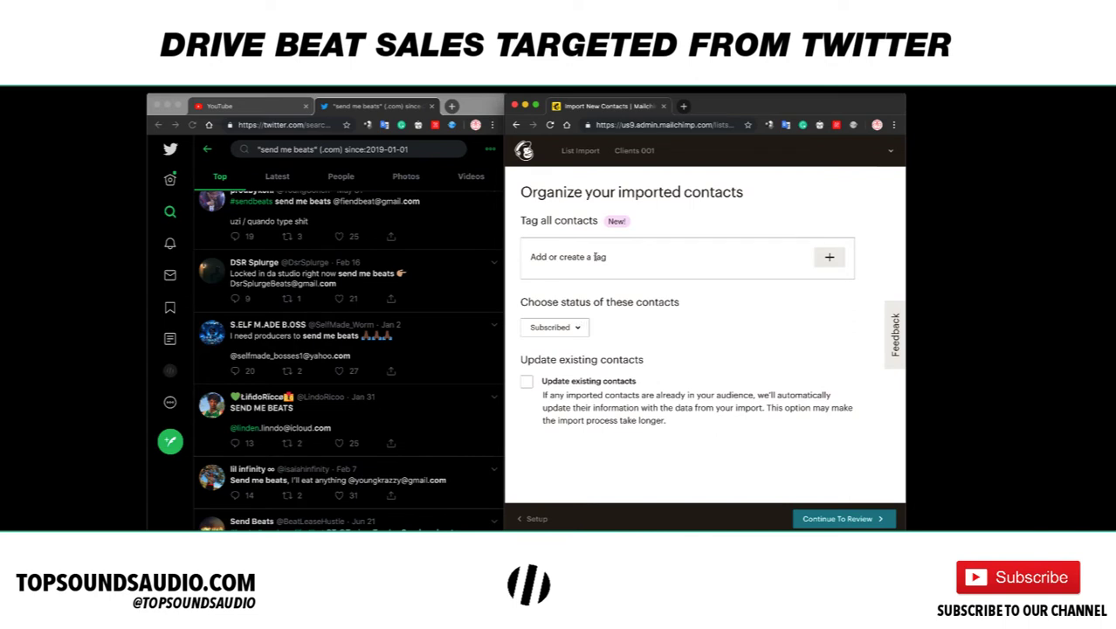
click(831, 257)
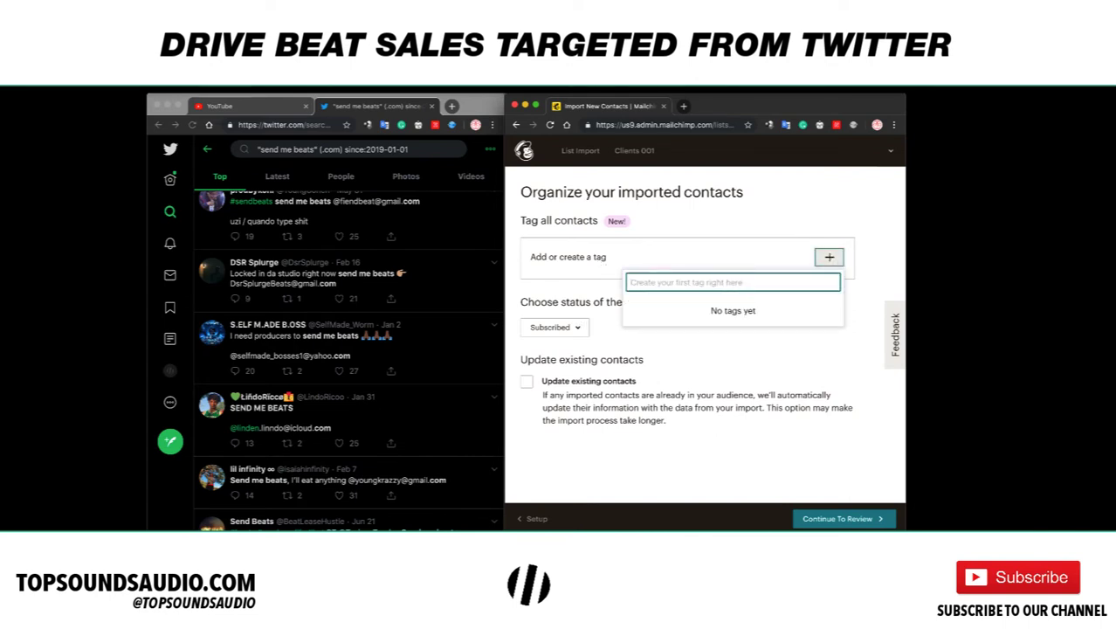
text(twitter )
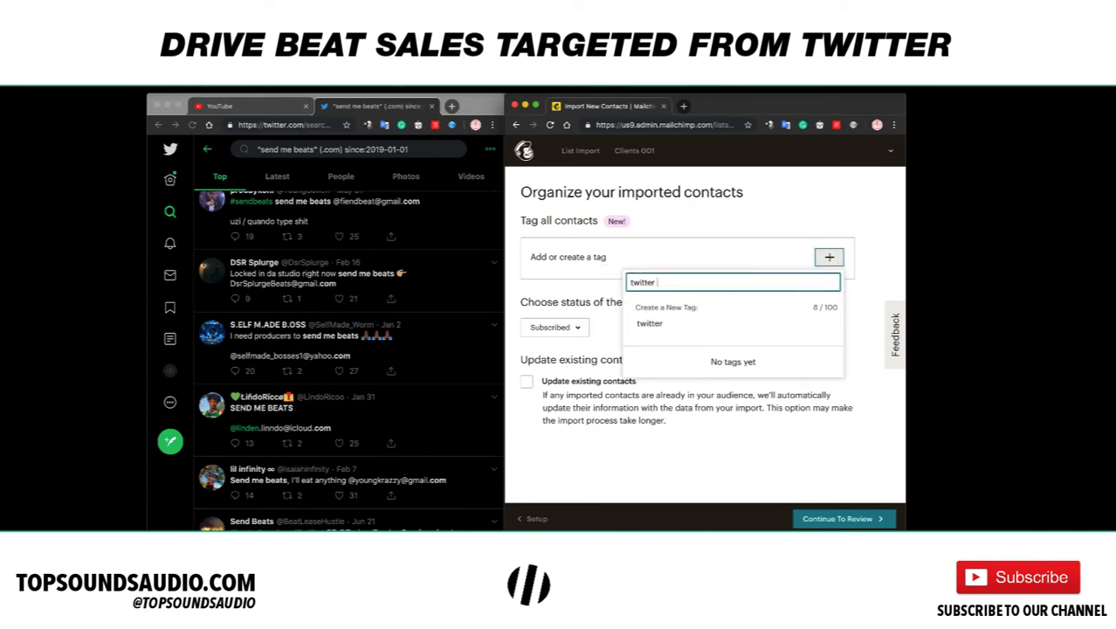
text(finds)
key(Return)
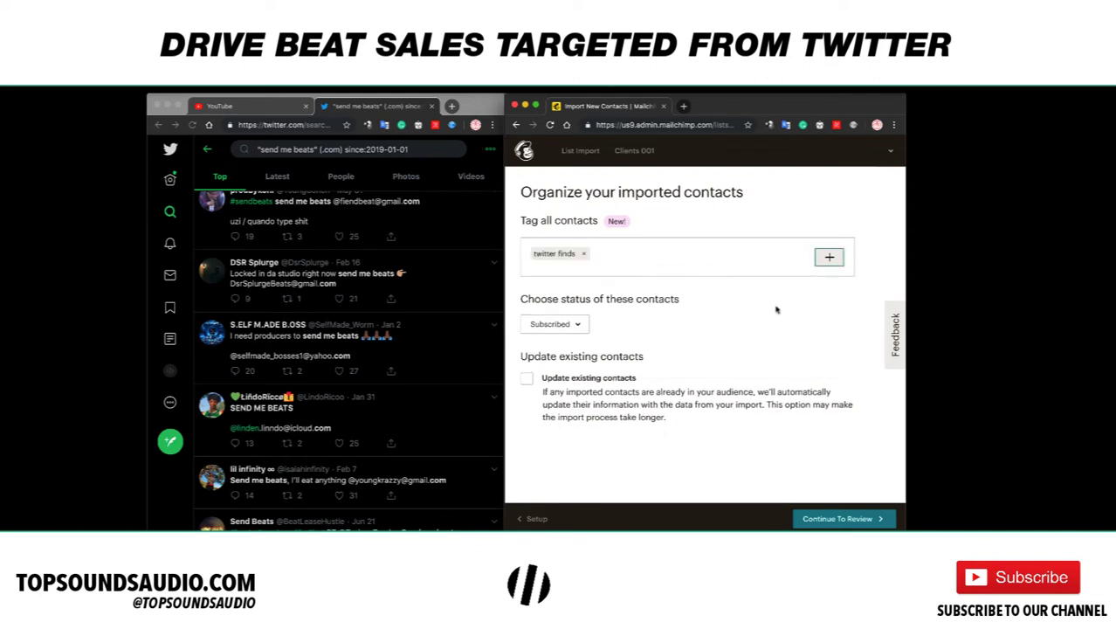
key(Return)
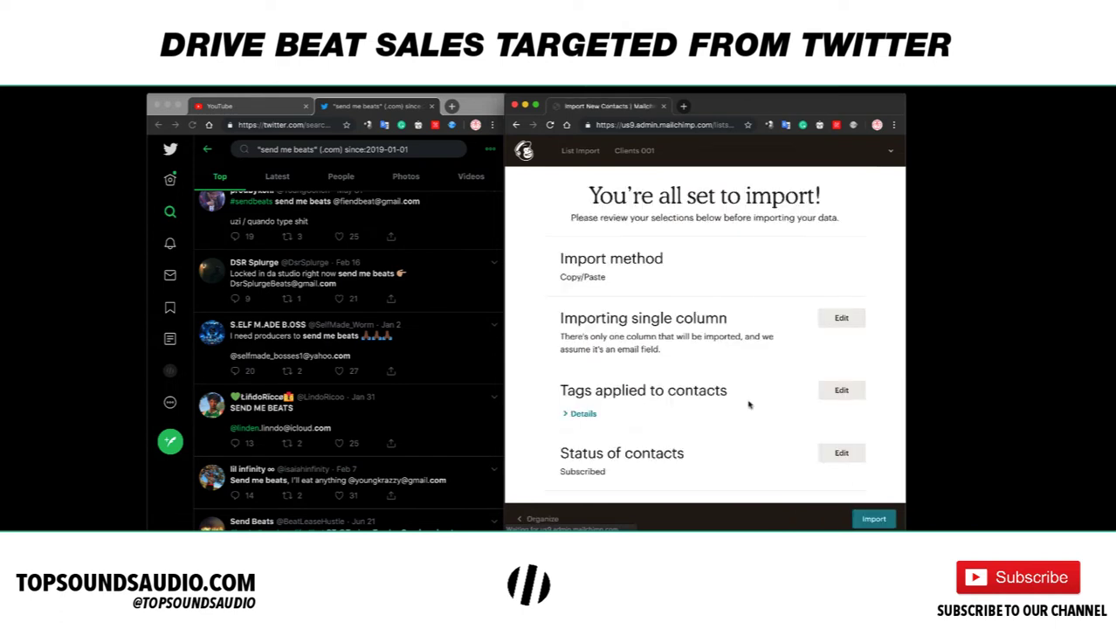
Review the import method, column, tag and status selections, and run the contact import
scroll(743, 350, down, 1)
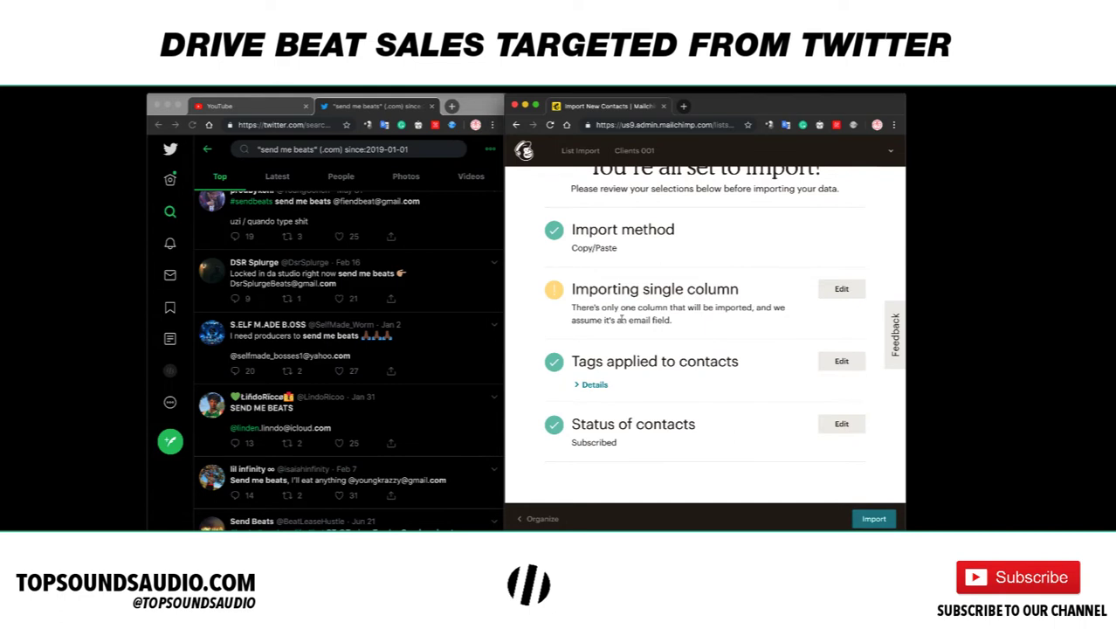
drag(671, 321, 601, 323)
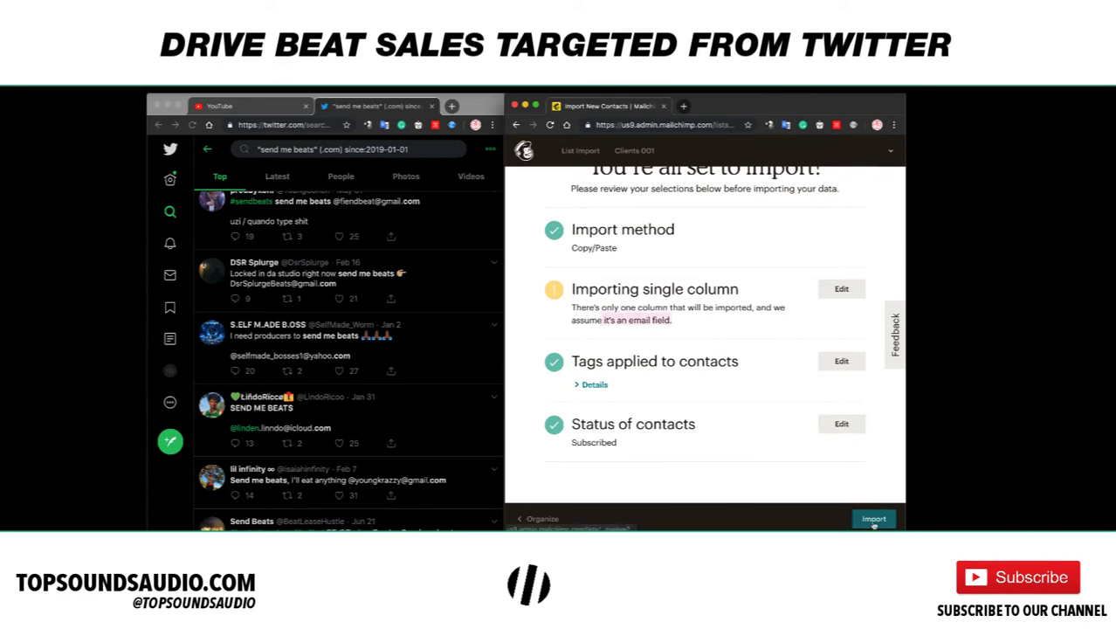
scroll(876, 522, up, 1)
scroll(738, 449, down, 1)
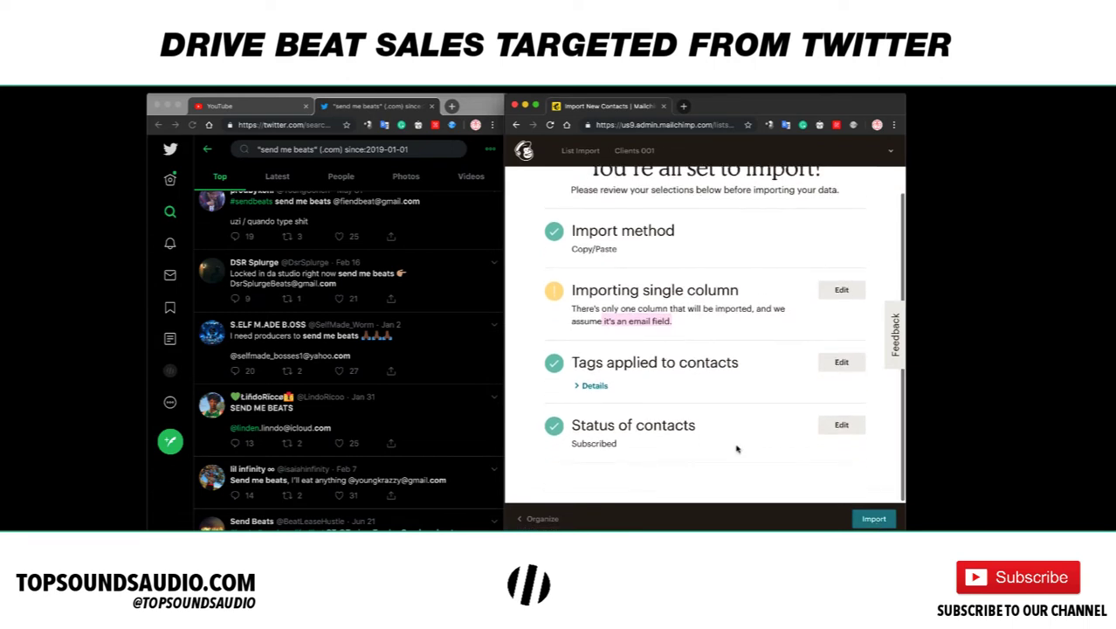
click(874, 519)
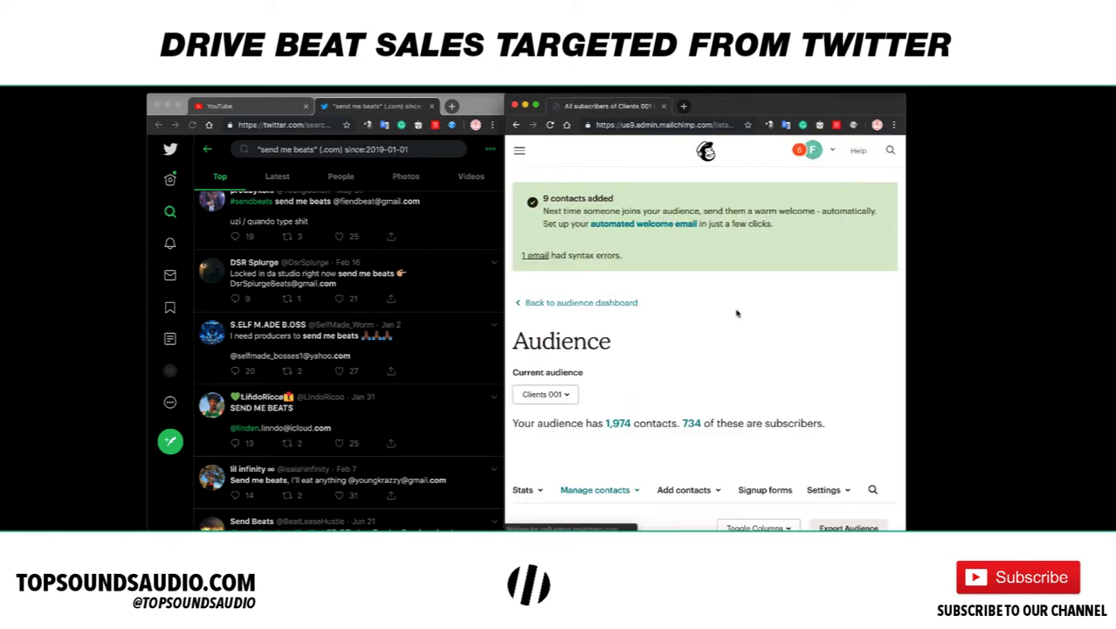
Open the import's syntax error report, remove the extra @ from the rejected e-mail address, select the text, and close the report
click(537, 256)
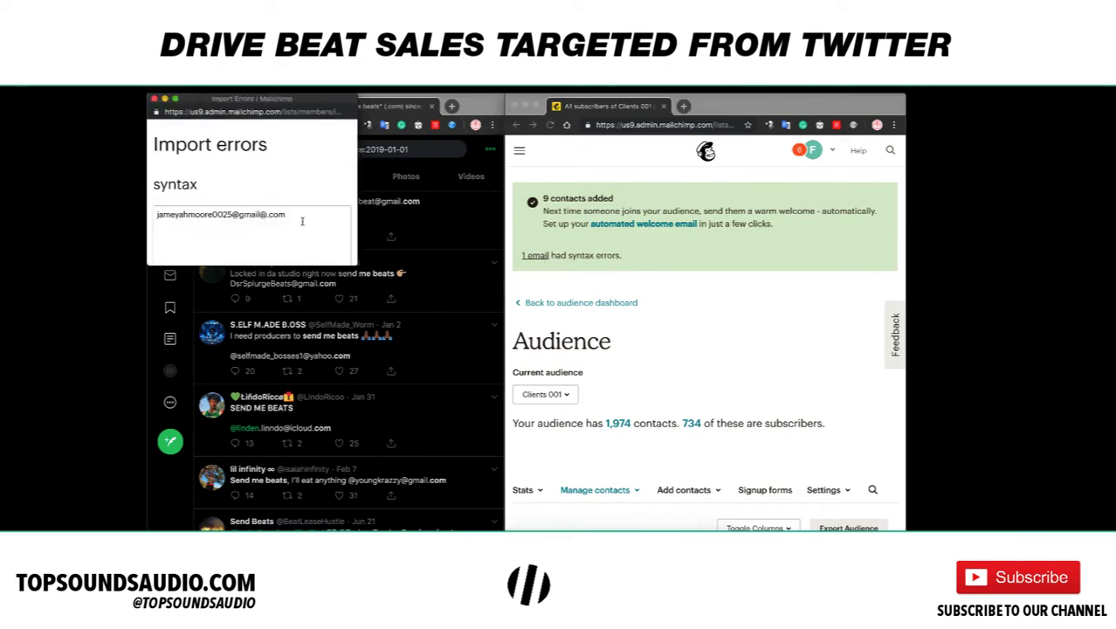
click(261, 214)
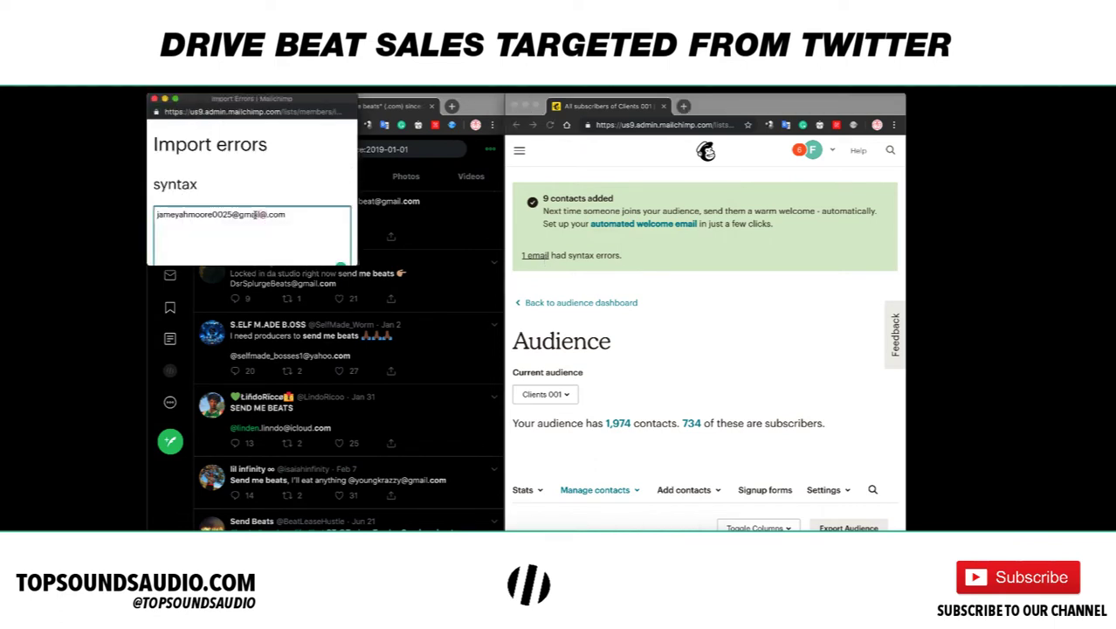
key(BackSpace)
scroll(297, 205, down, 1)
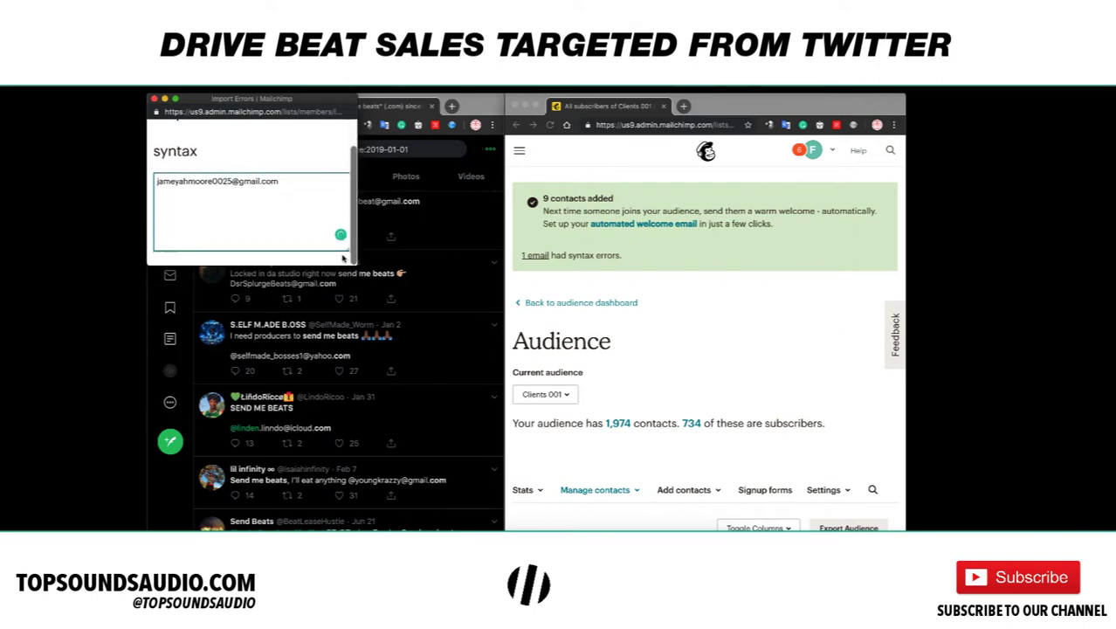
key(super+a)
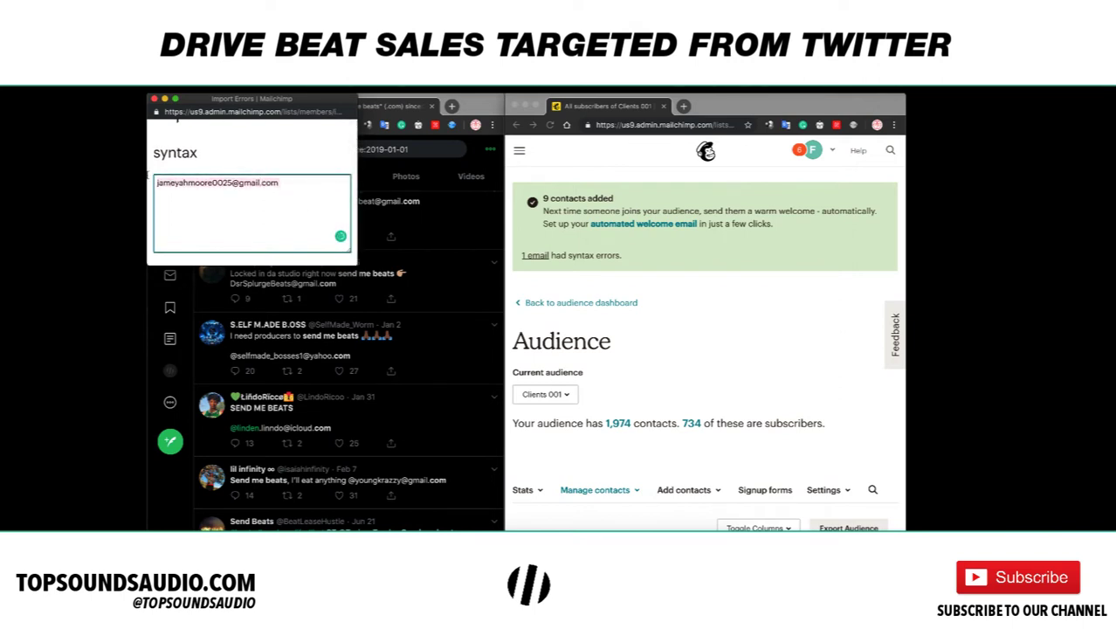
click(154, 100)
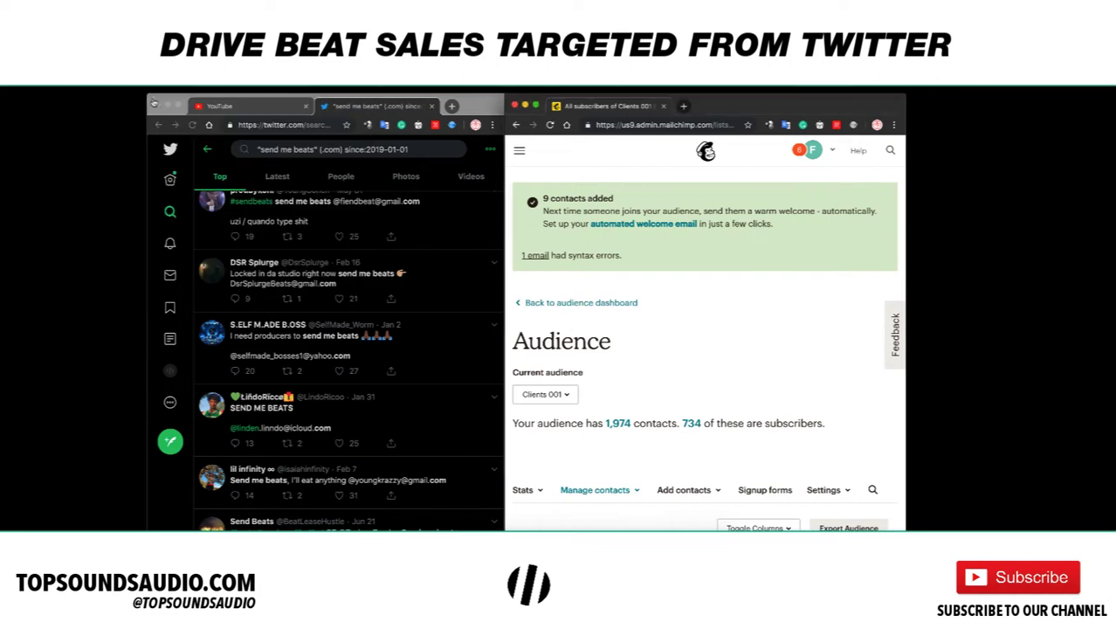
Examine the Clients 001 audience page, including the available audiences and the contact list
scroll(722, 367, down, 2)
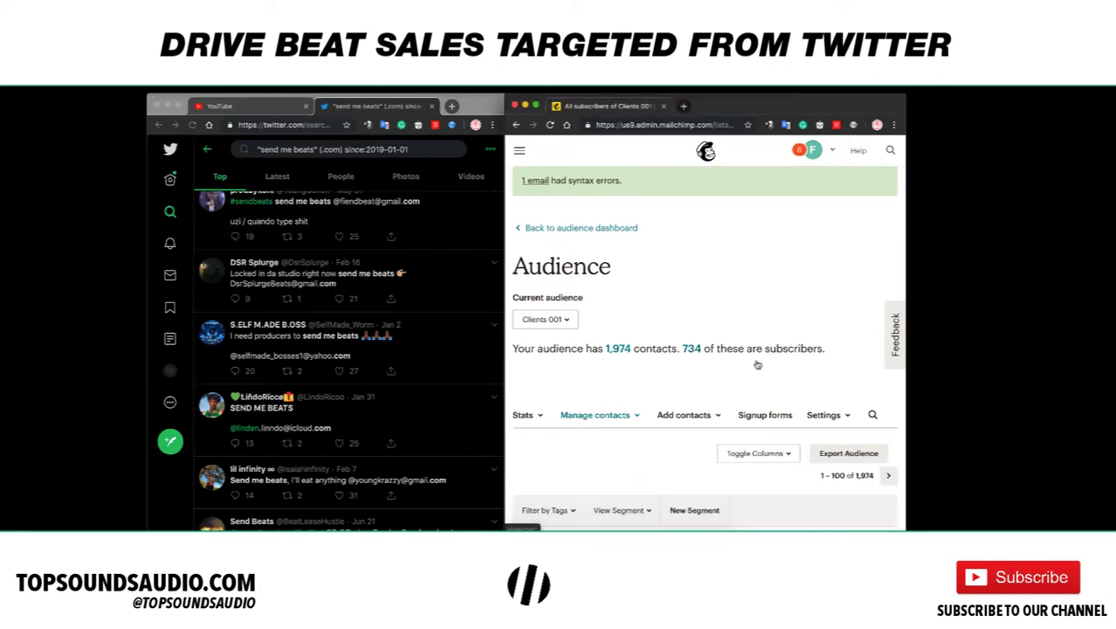
click(563, 320)
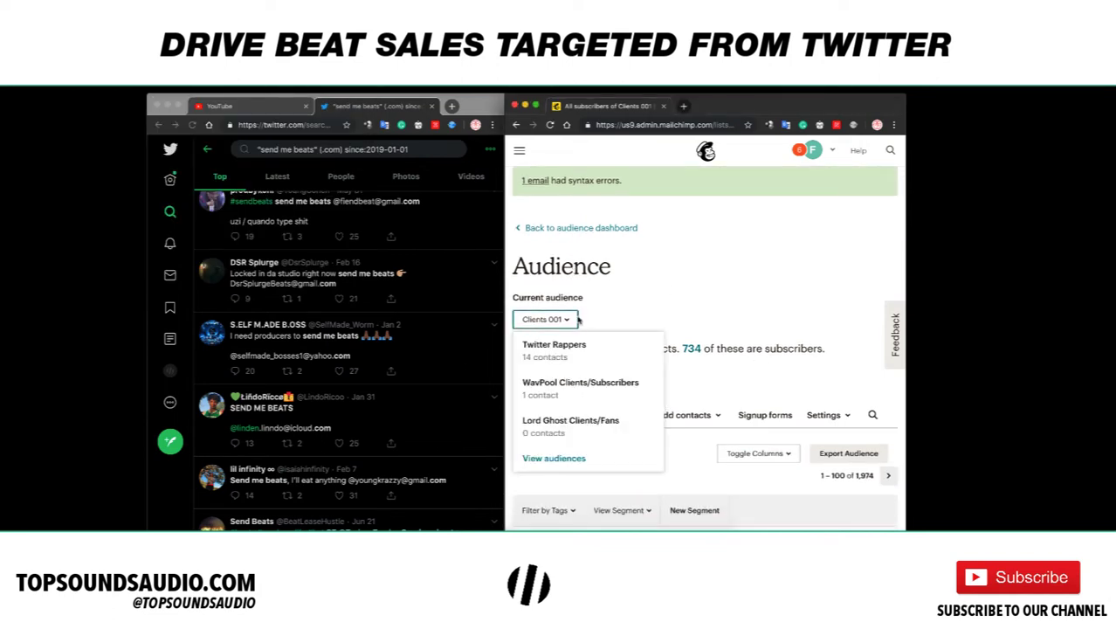
click(613, 316)
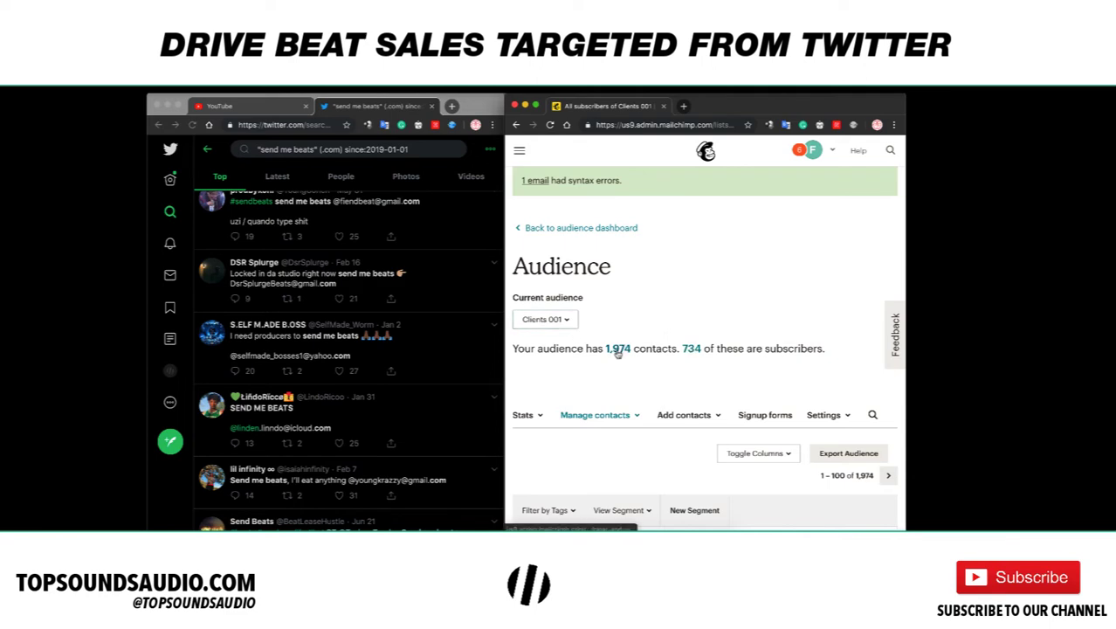
scroll(557, 273, down, 15)
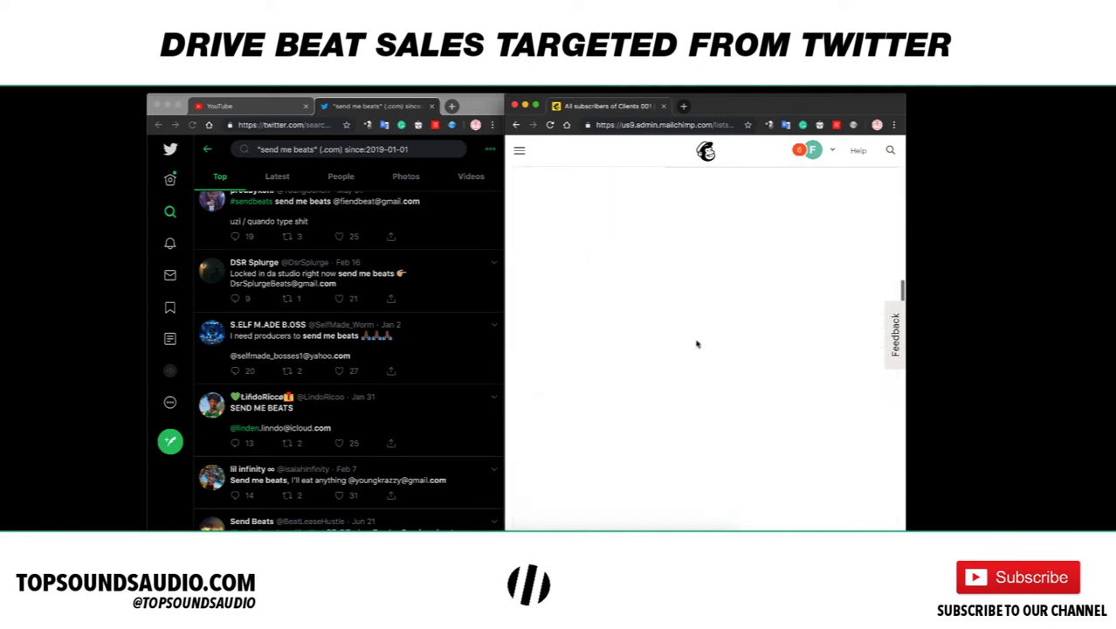
scroll(696, 343, up, 15)
scroll(690, 349, down, 2)
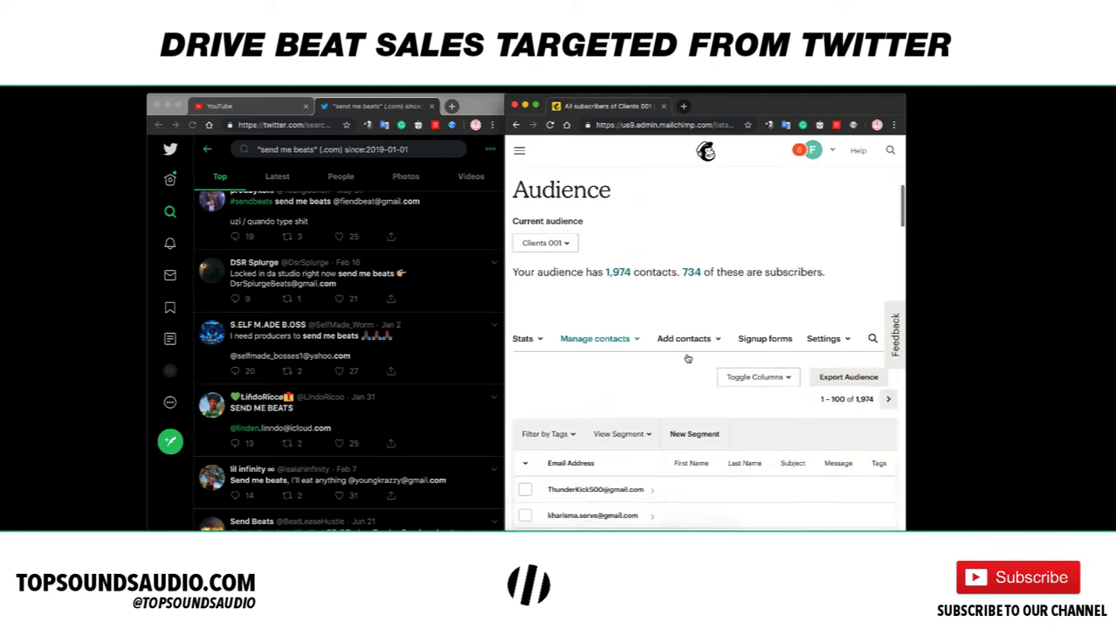
scroll(632, 442, down, 10)
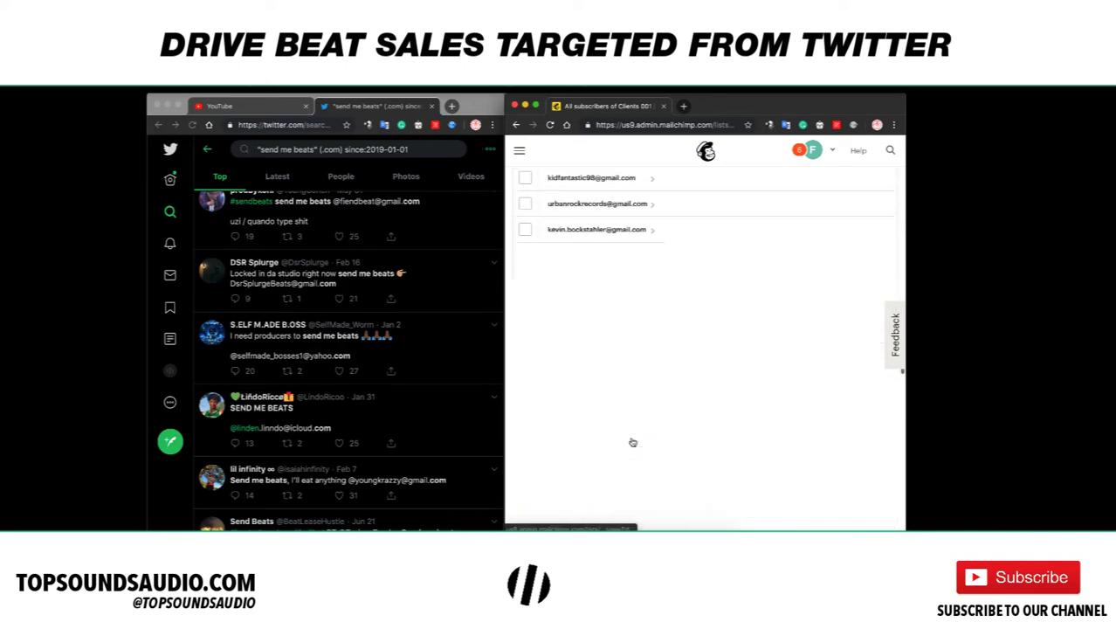
scroll(632, 443, up, 10)
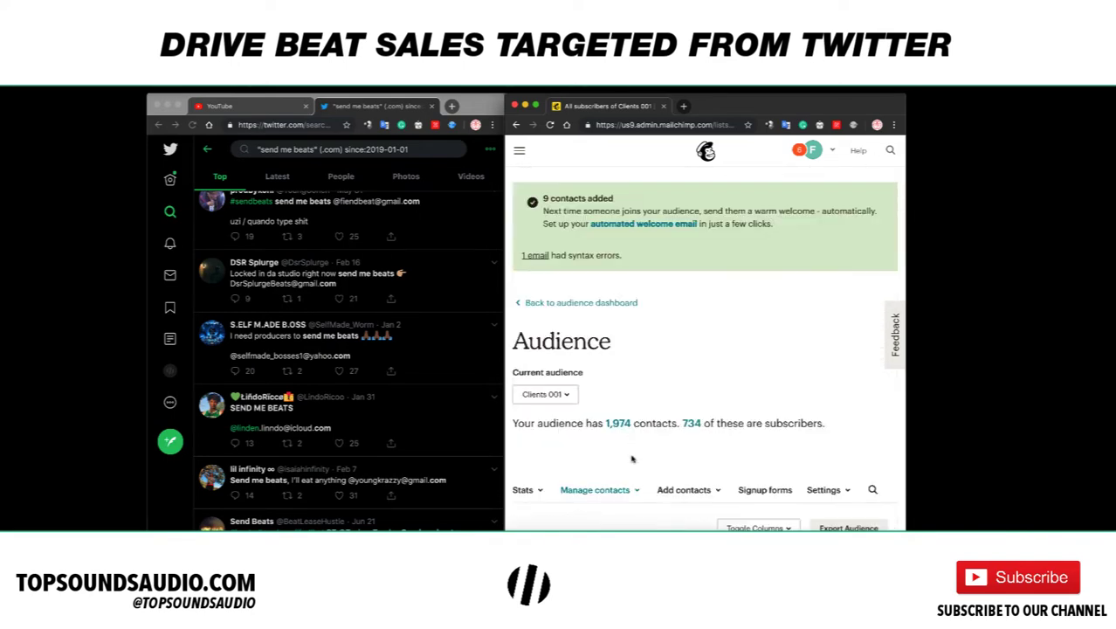
scroll(632, 459, down, 2)
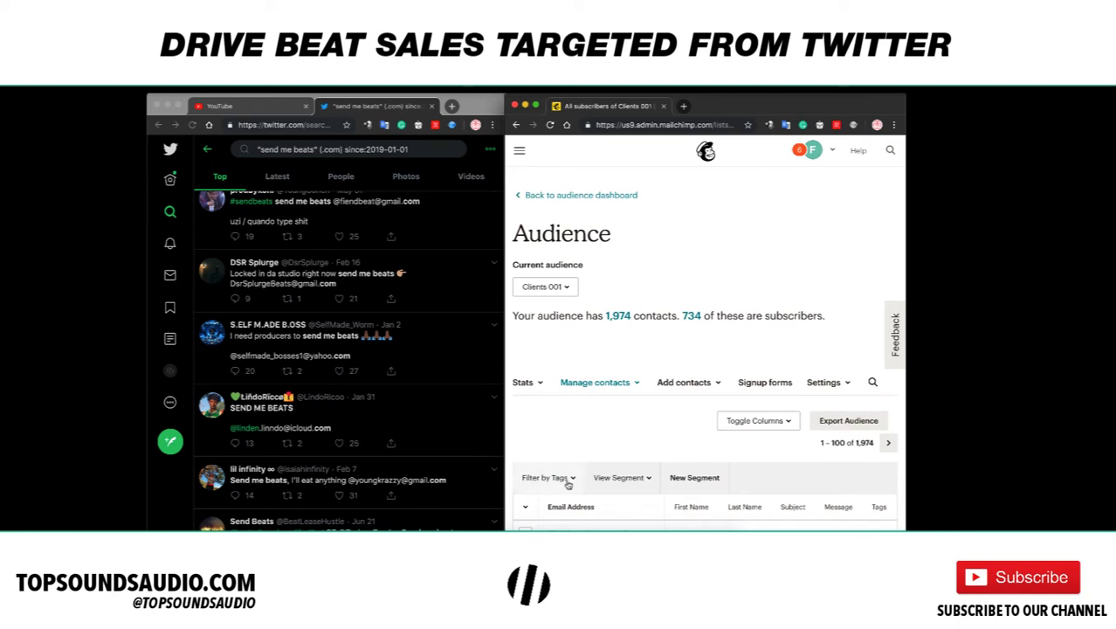
scroll(565, 486, up, 2)
scroll(546, 491, down, 1)
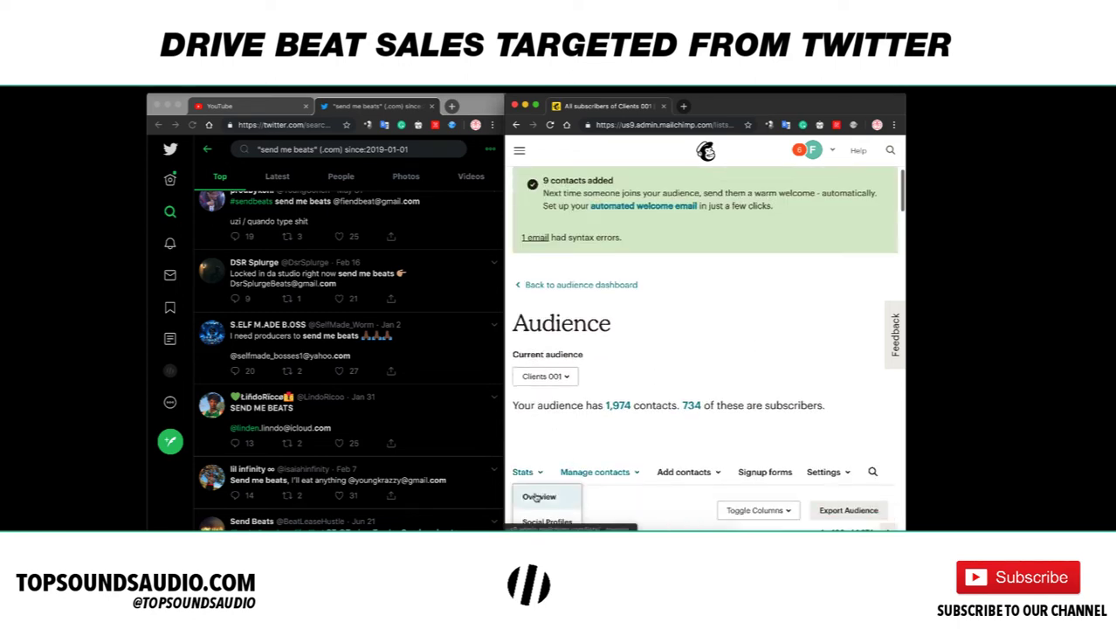
Go to the campaigns page and start creating a regular email campaign
click(519, 150)
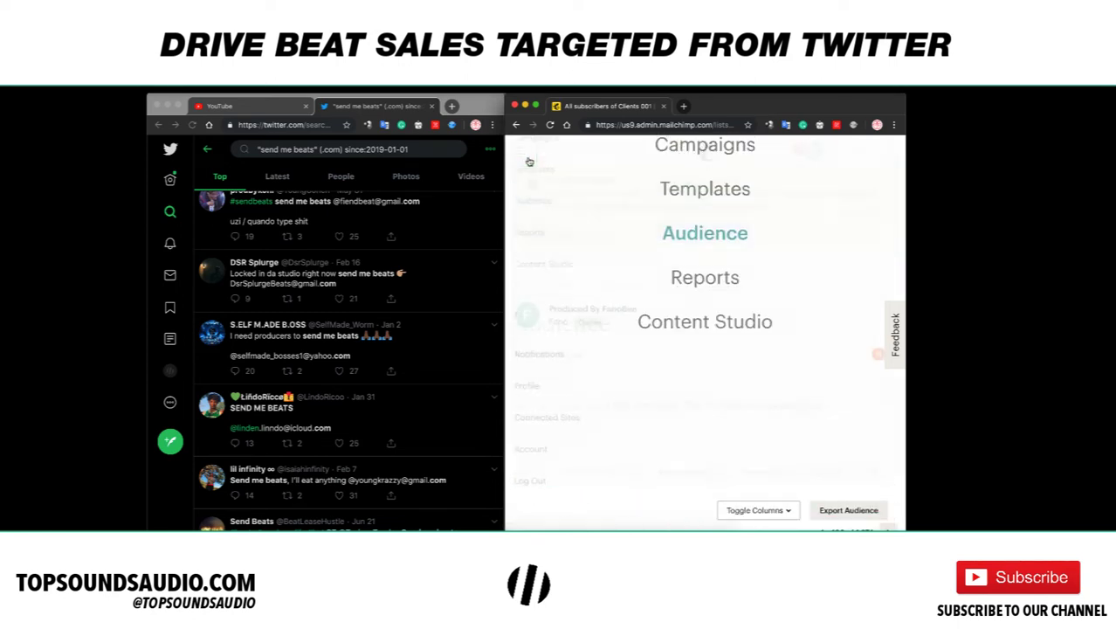
click(686, 188)
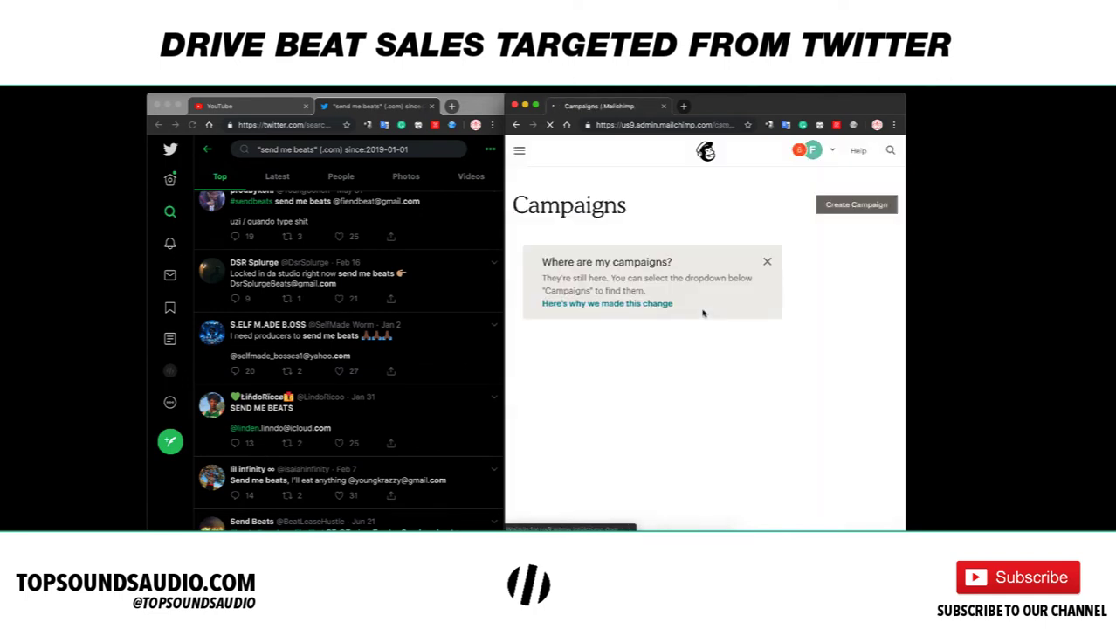
click(867, 207)
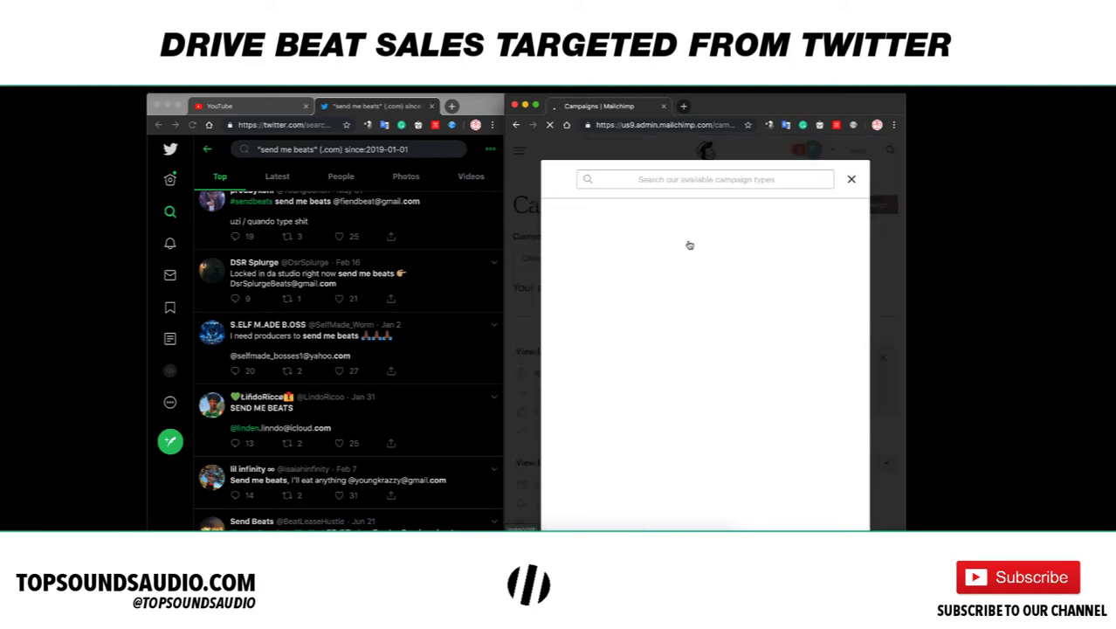
click(709, 179)
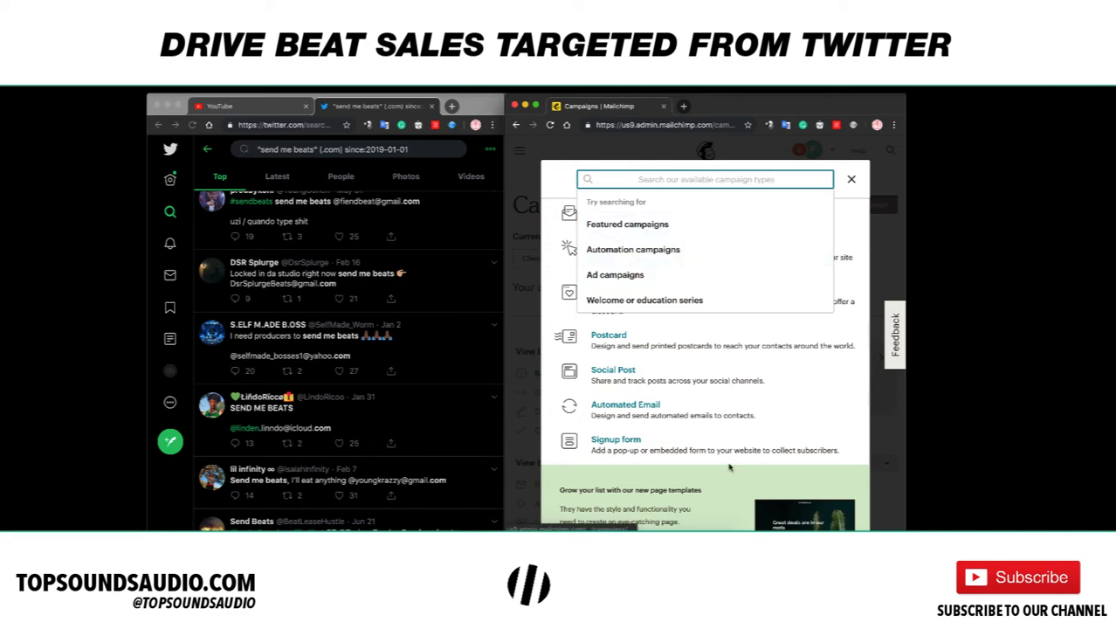
click(603, 247)
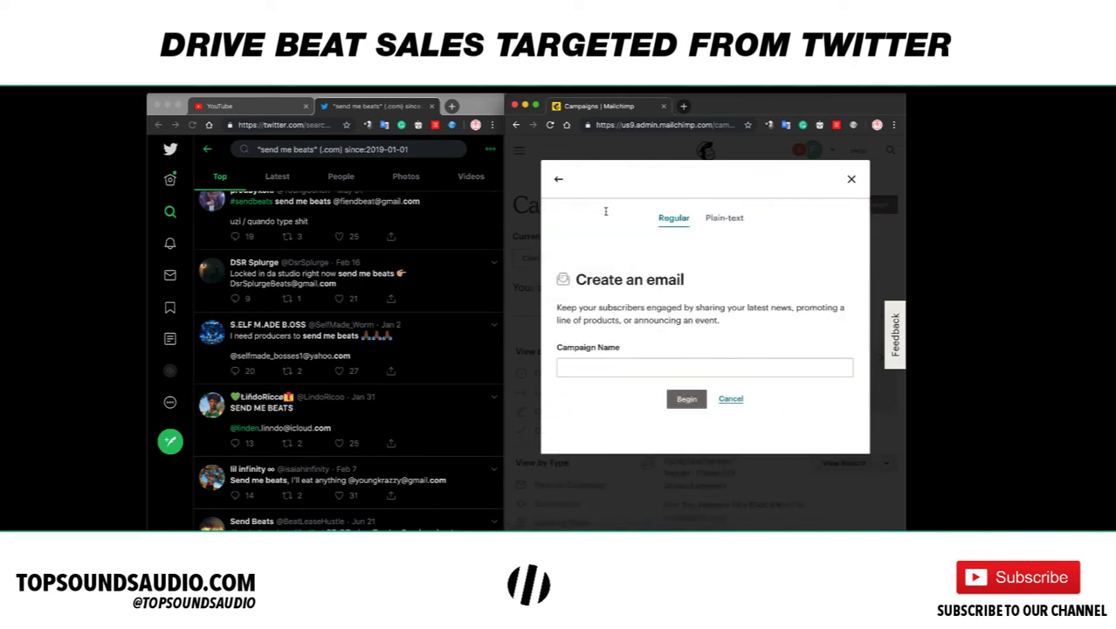
Name the campaign "topsounds email campaign test" and begin the draft
text(a)
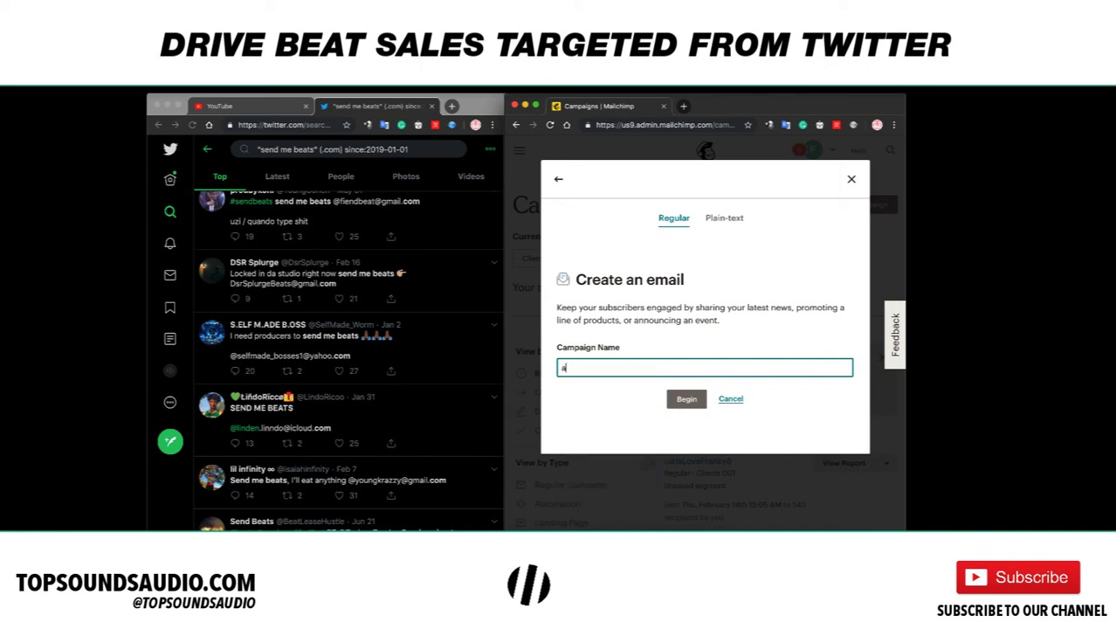
key(BackSpace)
text(tops)
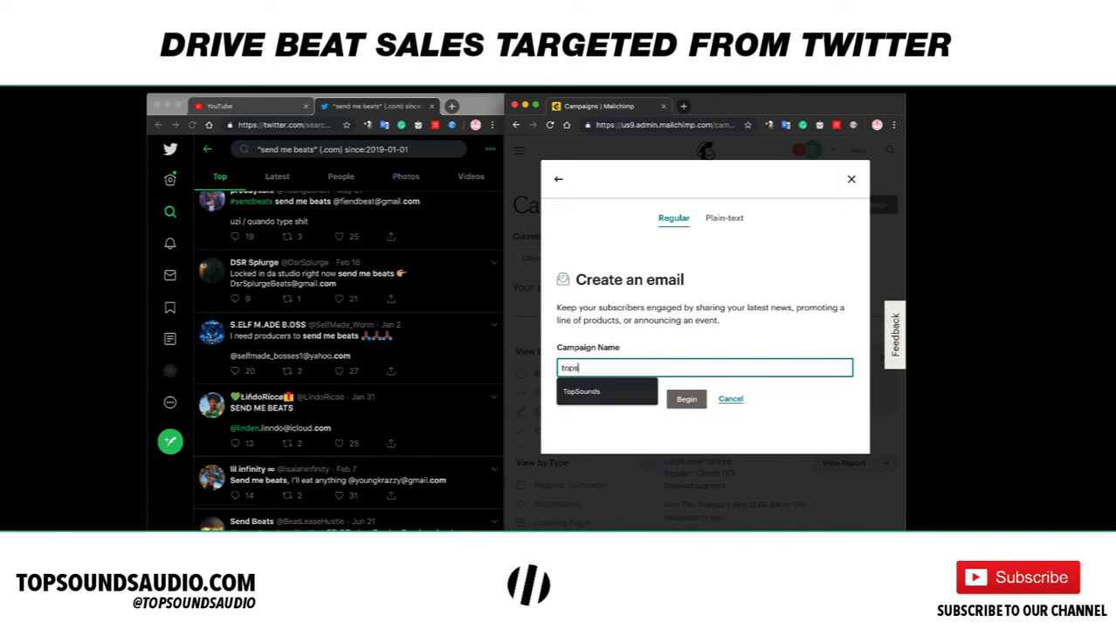
key(Down)
key(Return)
key(Return)
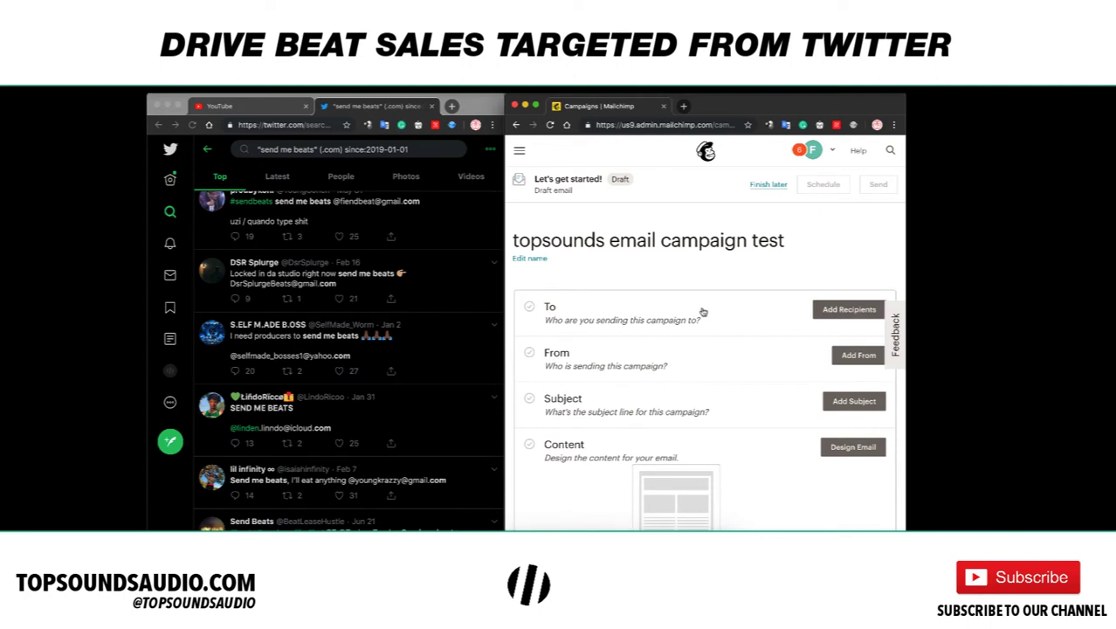
Set the campaign recipients to all subscribers in the Twitter Rappers audience and save the selection
click(703, 310)
click(666, 360)
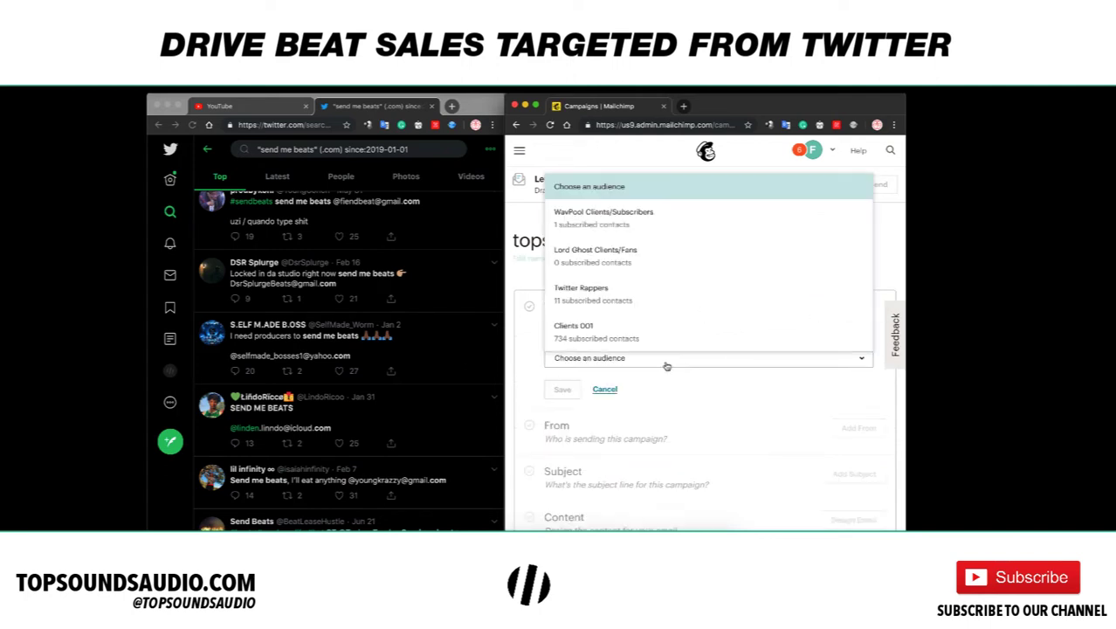
click(613, 297)
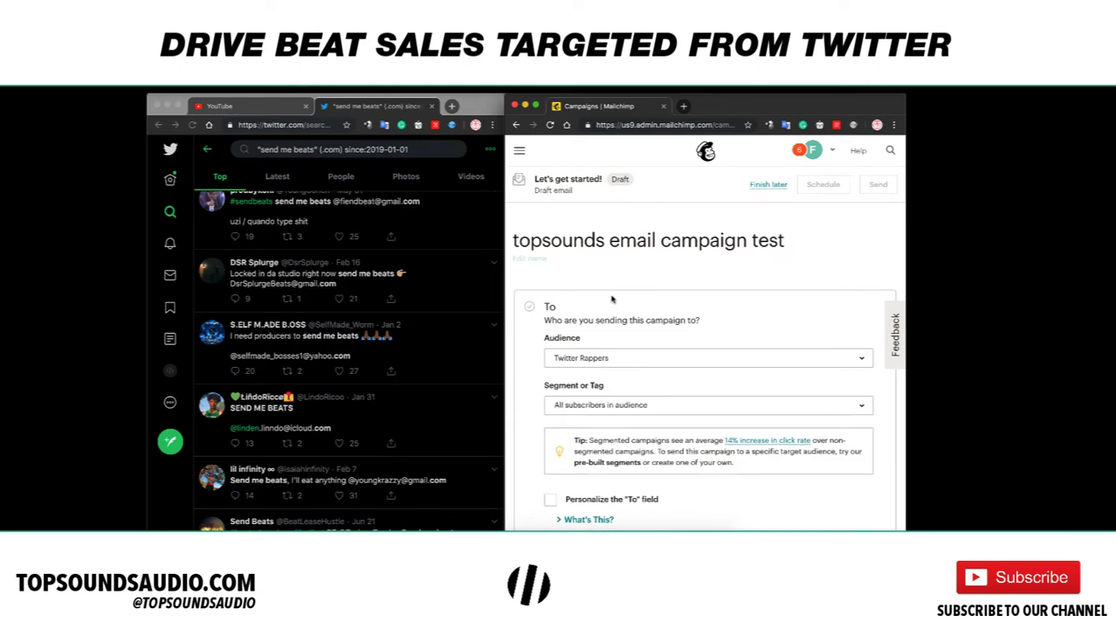
click(683, 405)
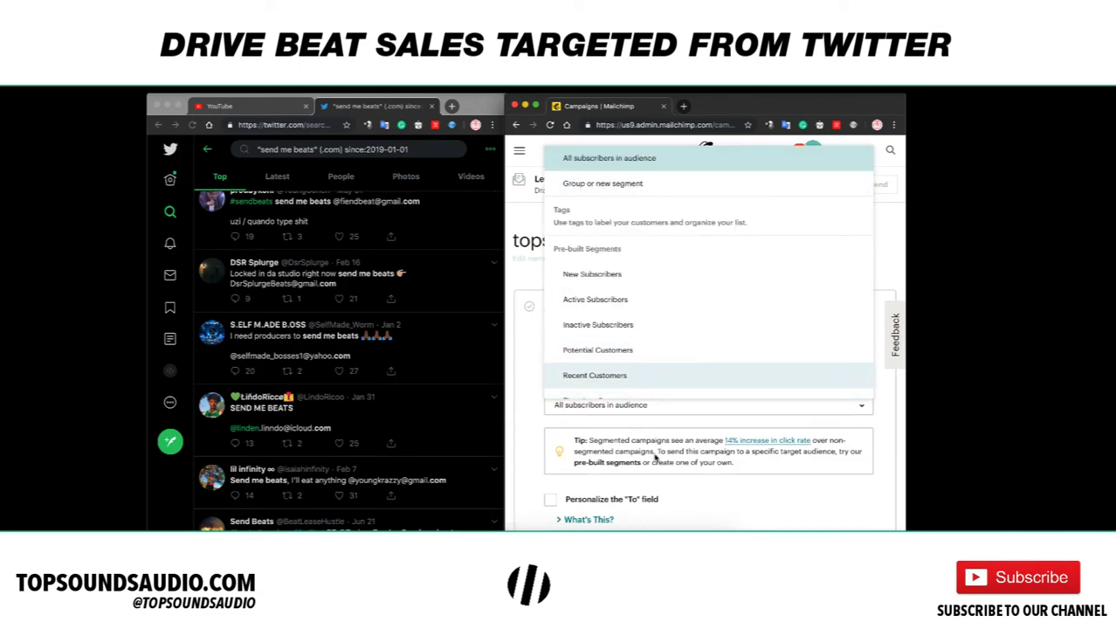
click(633, 405)
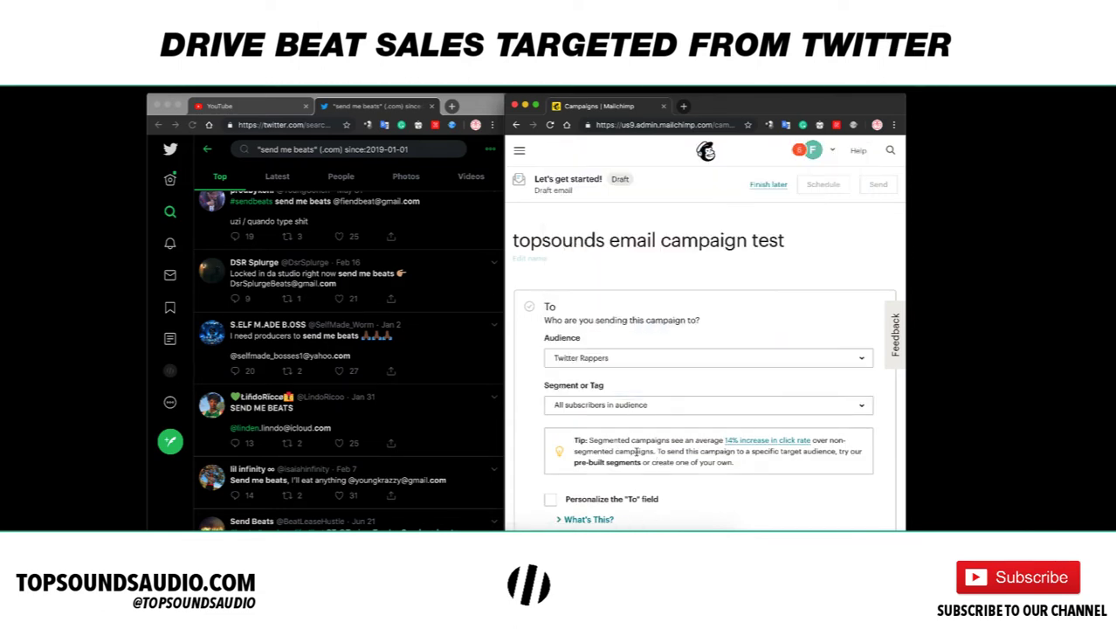
scroll(637, 454, down, 3)
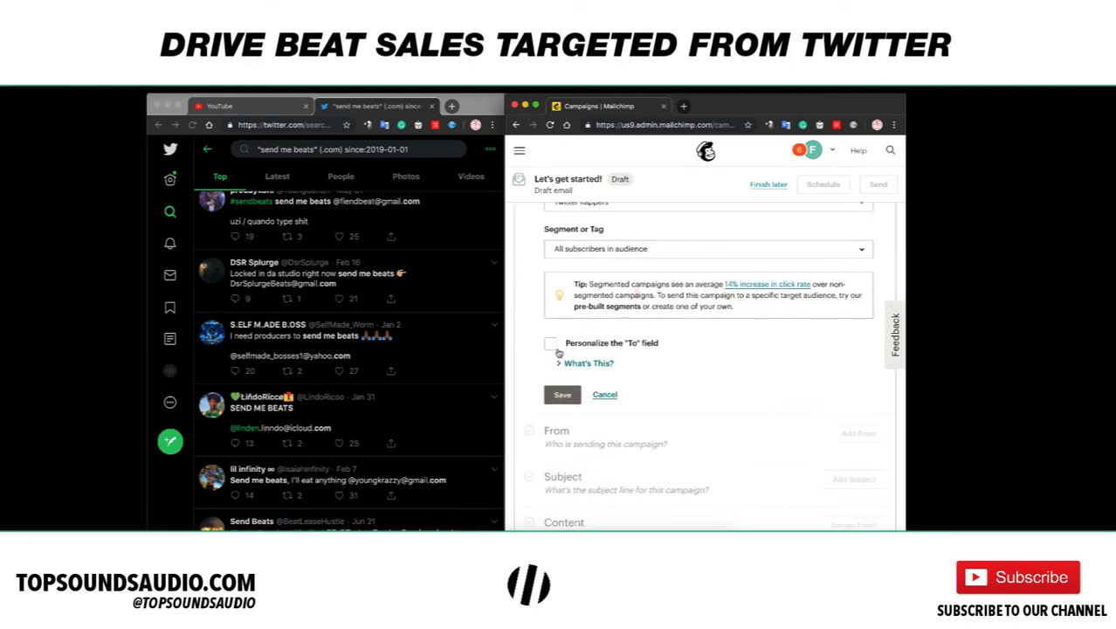
scroll(576, 358, up, 1)
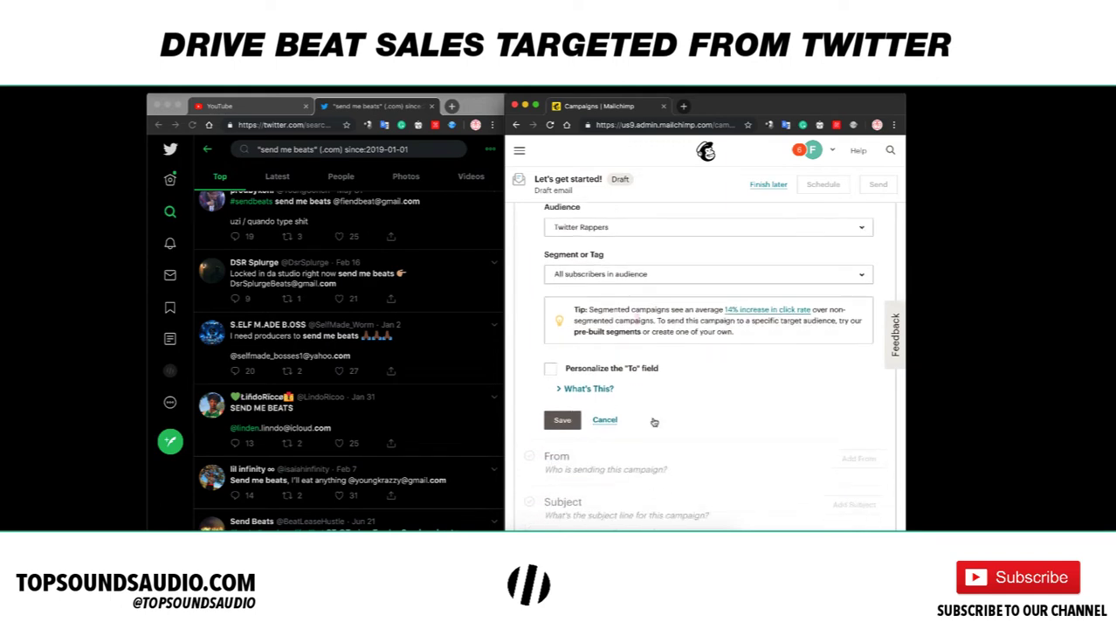
click(559, 422)
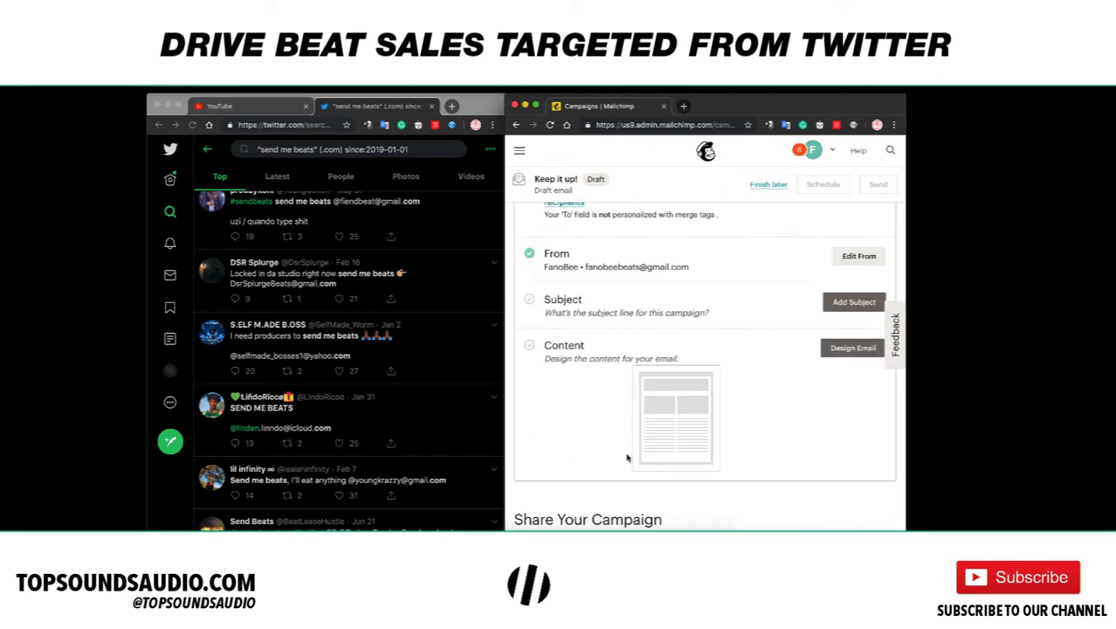
Open the campaign's subject section and make the subject line ready for text entry
click(853, 301)
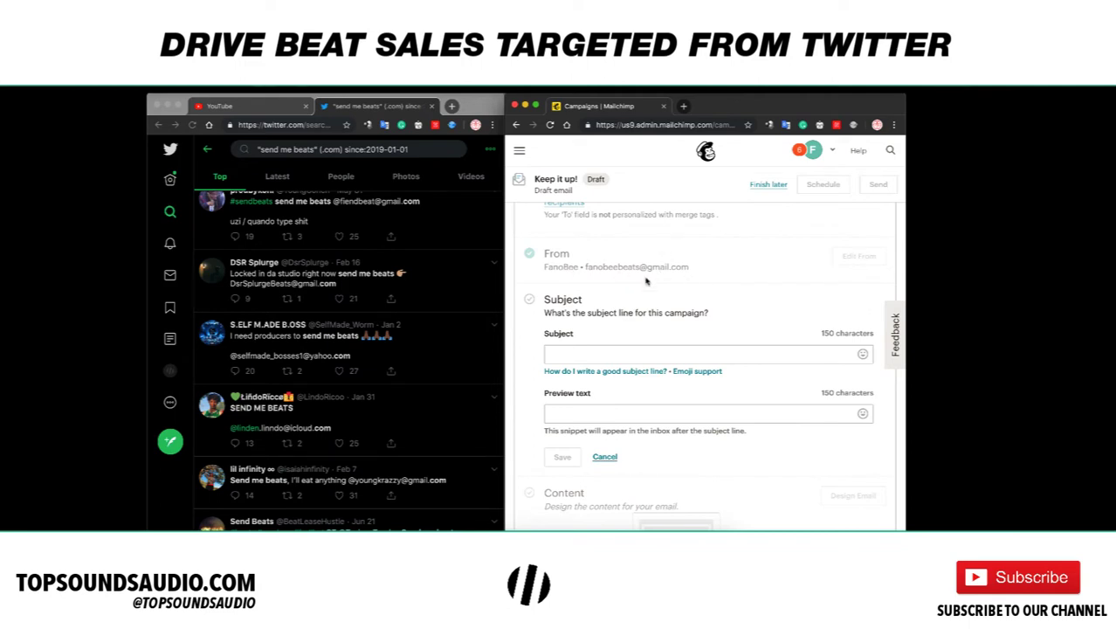
scroll(646, 282, down, 2)
click(617, 279)
mouse_move(673, 295)
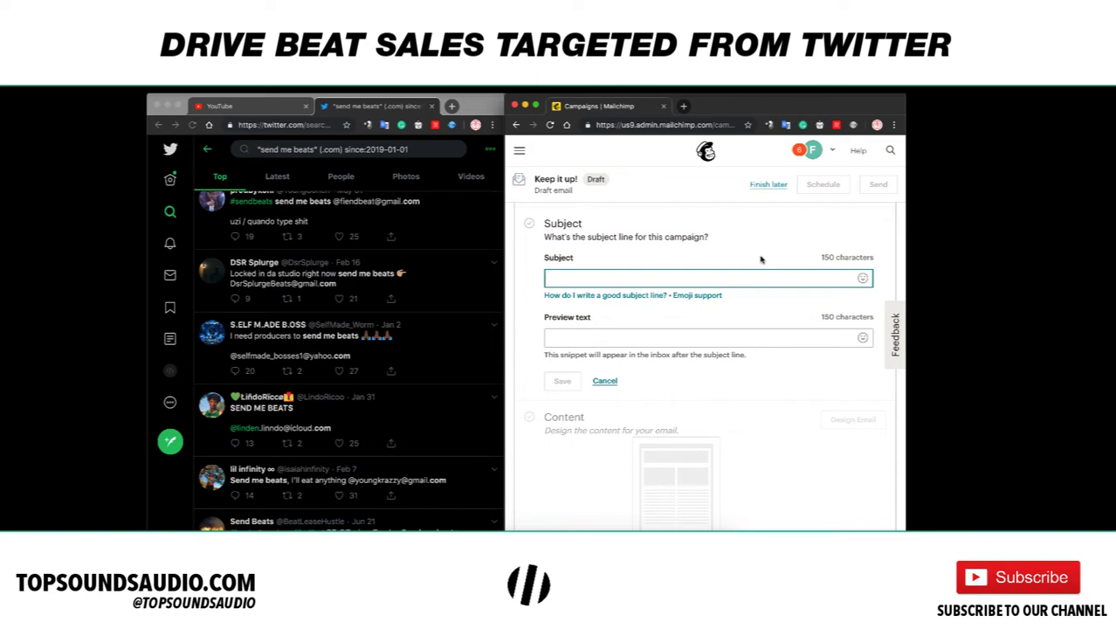
text(fresh new be)
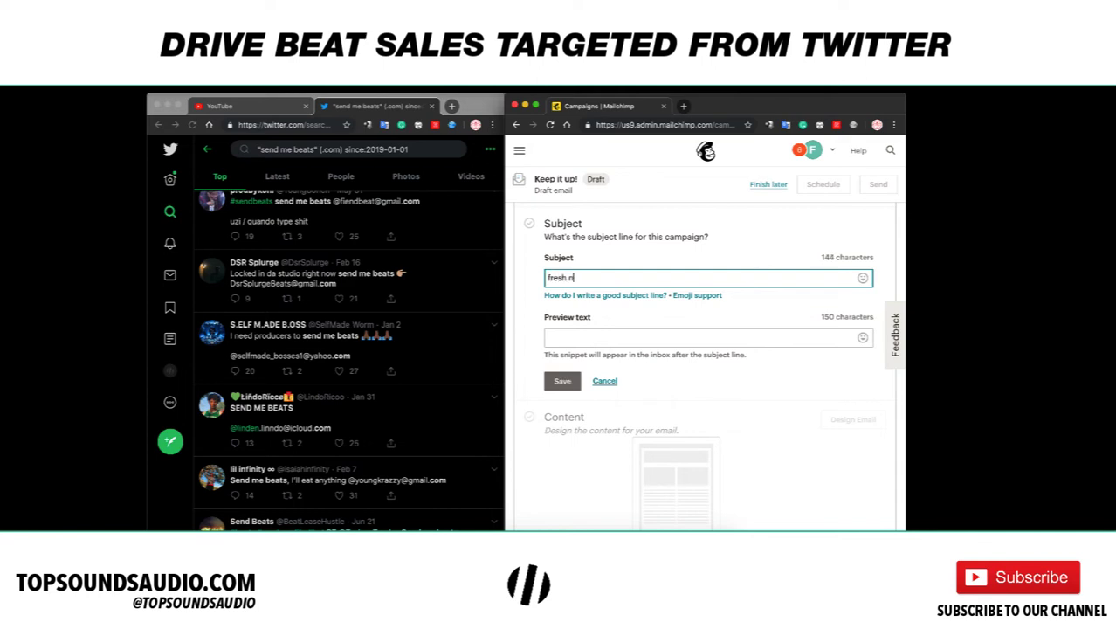
text(ats)
key(ctrl+a)
key(BackSpace)
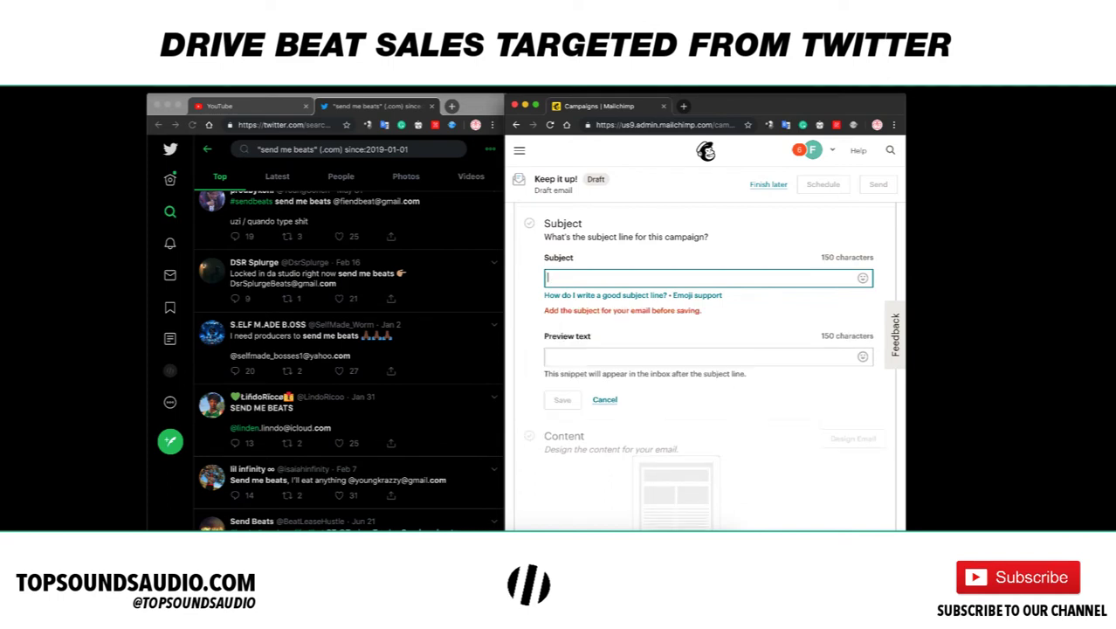
Set the campaign's subject line to "you said you needed beats"
text(you needed)
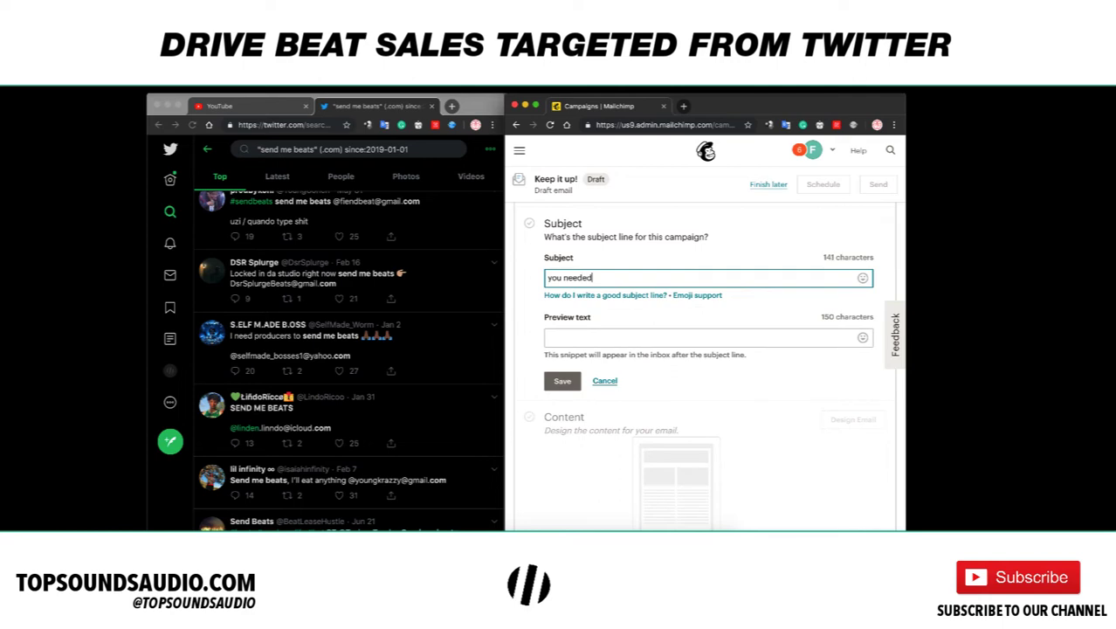
key(ctrl+a)
text(you said you needed be)
Set the campaign's preview text to "5 beats for you" and save the subject section
click(657, 337)
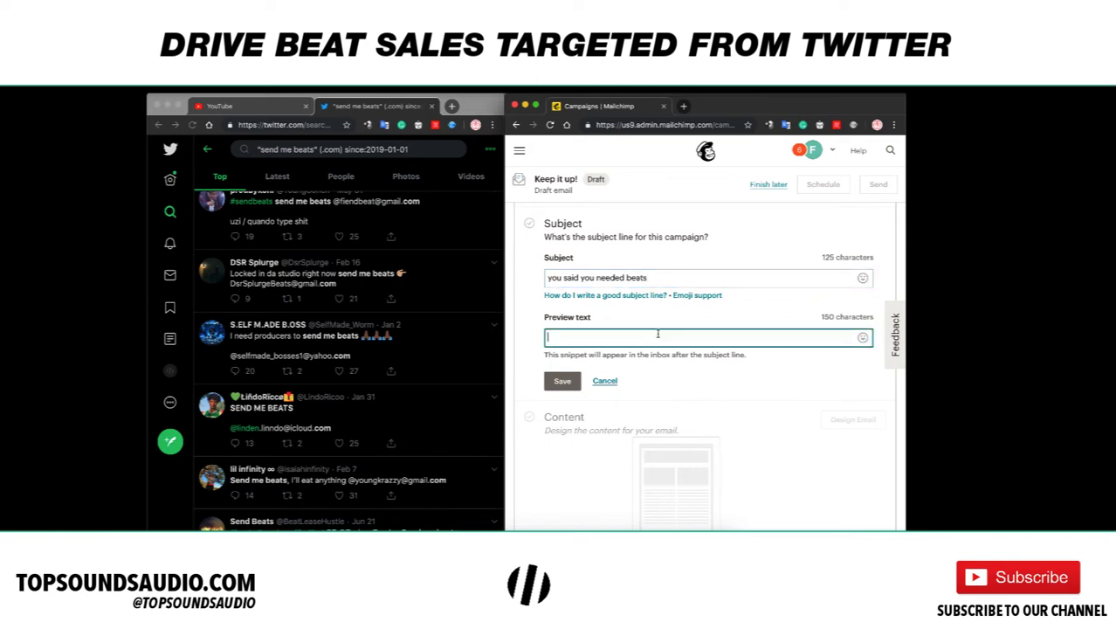
mouse_move(742, 288)
click(697, 295)
click(707, 336)
text(5 beats for you)
key(Return)
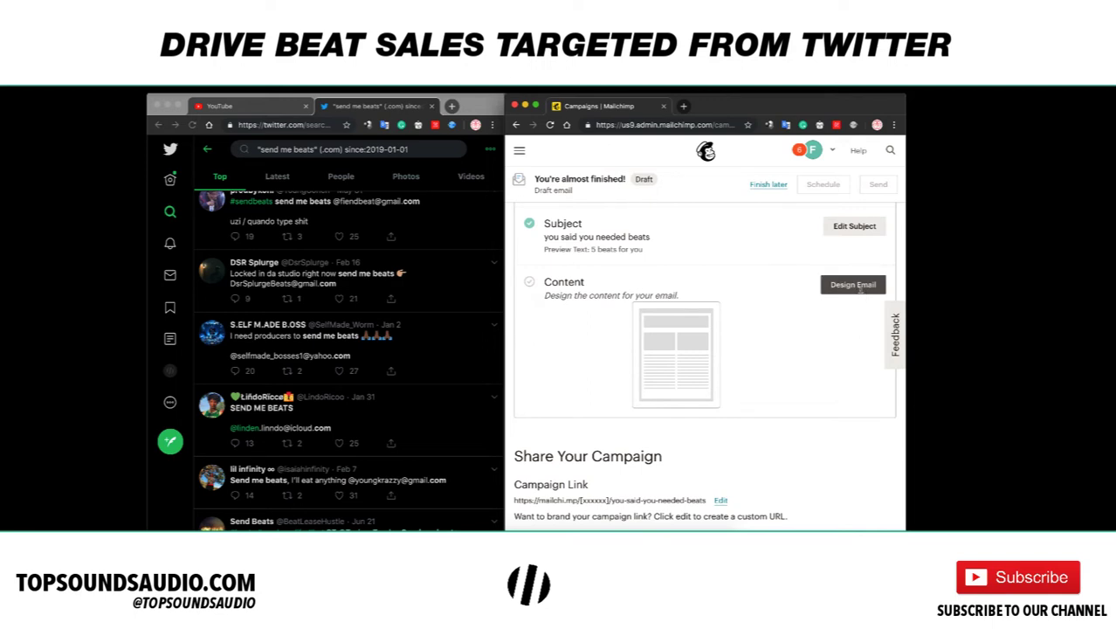
Start designing the email in an enlarged browser window and choose the featured Sell Products layout as its template
click(854, 285)
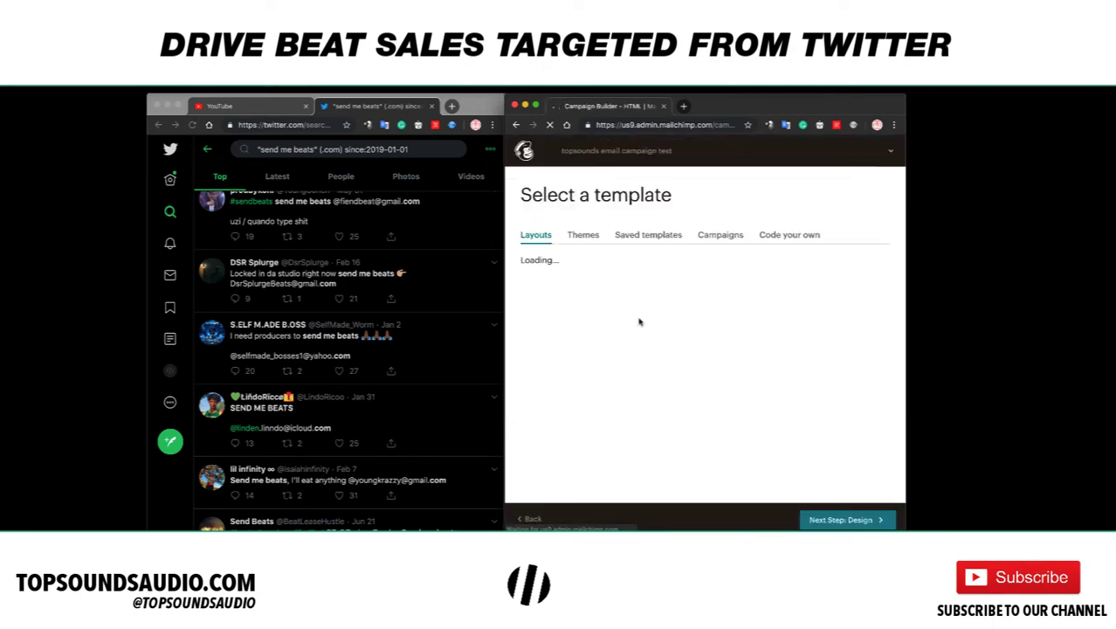
double_click(724, 109)
scroll(599, 267, down, 3)
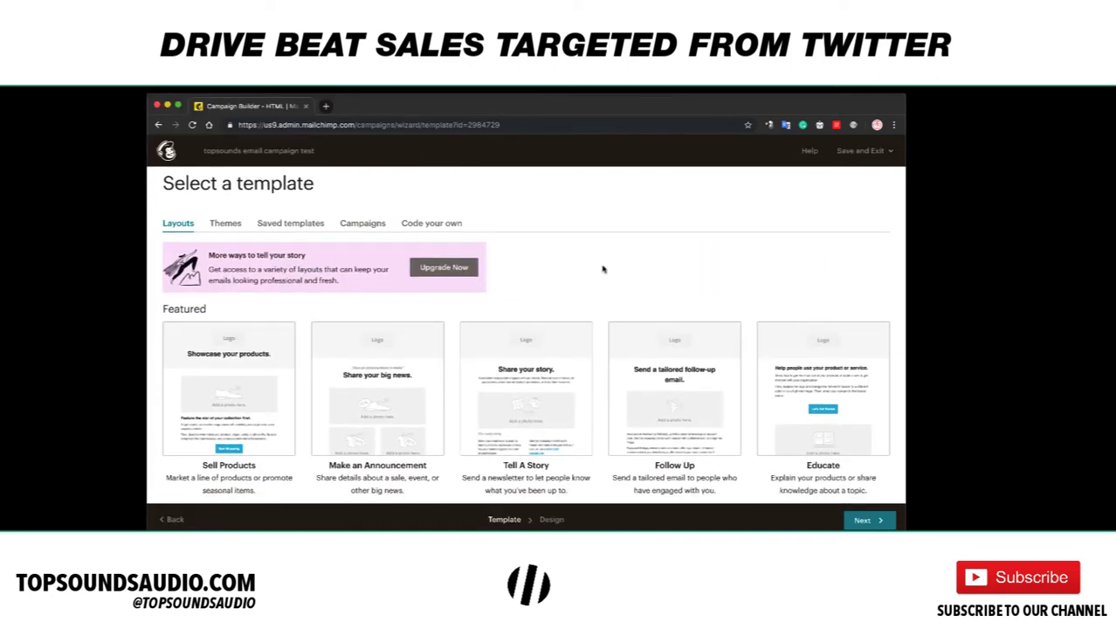
scroll(620, 297, down, 3)
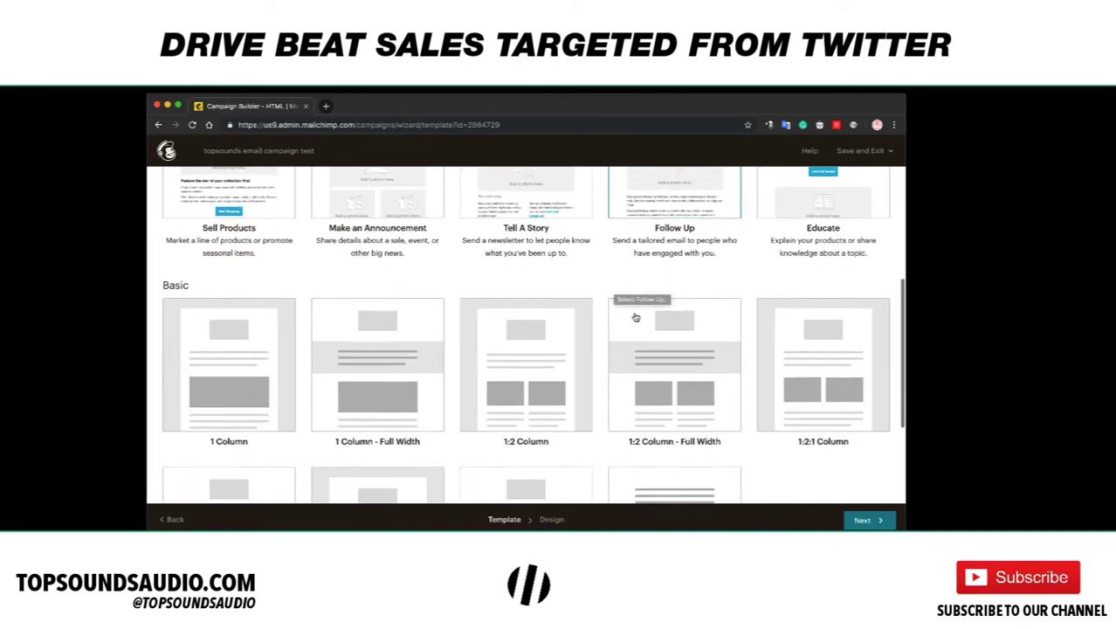
scroll(641, 367, up, 2)
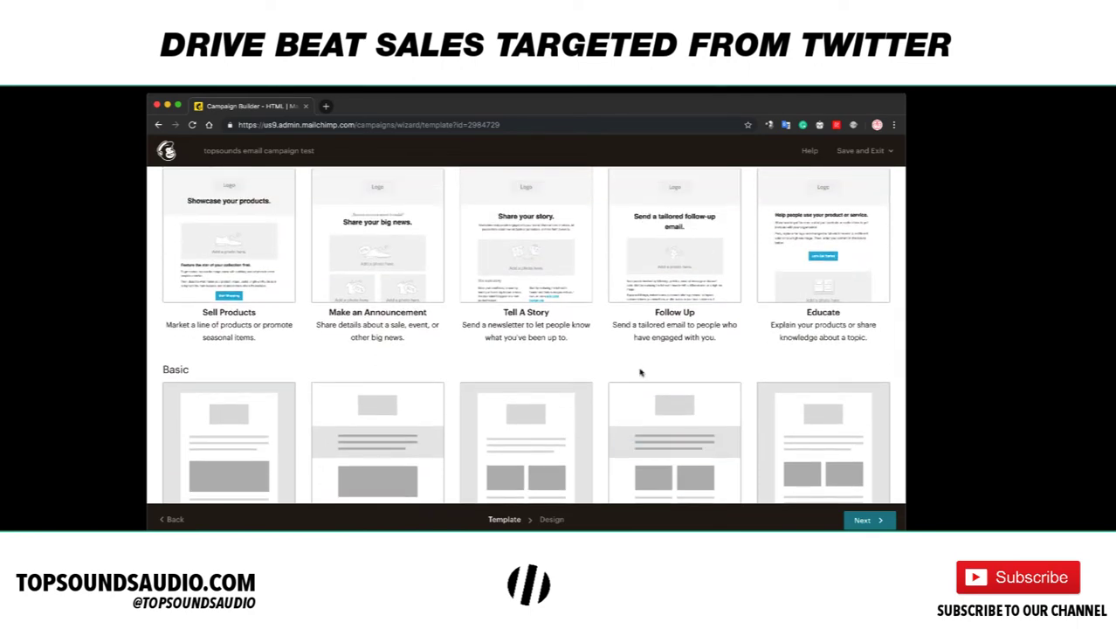
scroll(640, 373, down, 5)
scroll(640, 373, up, 6)
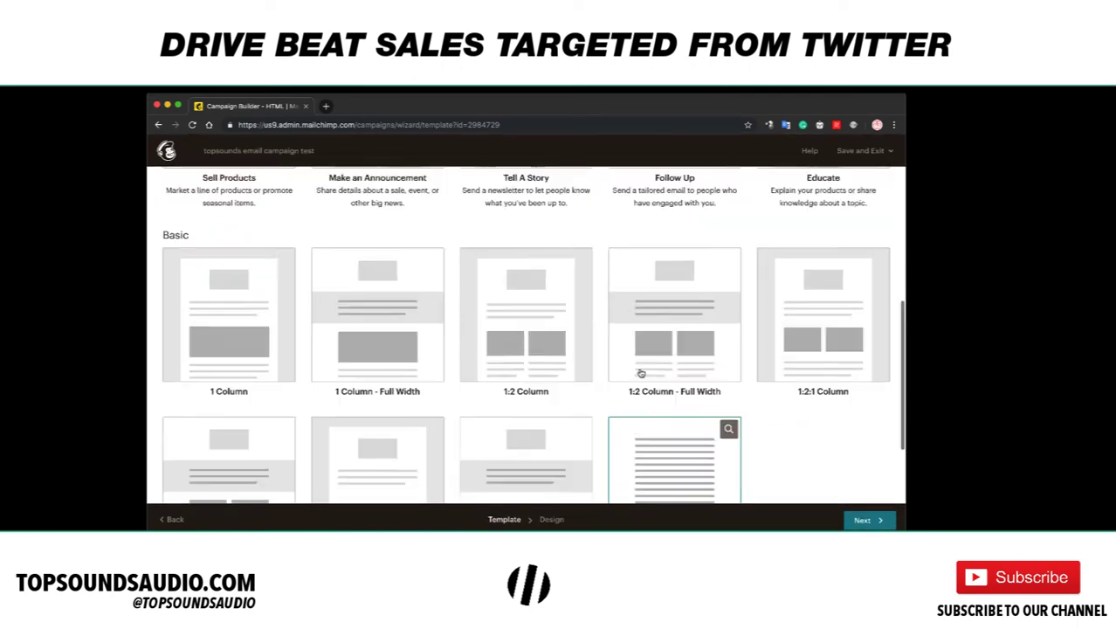
scroll(242, 339, down, 1)
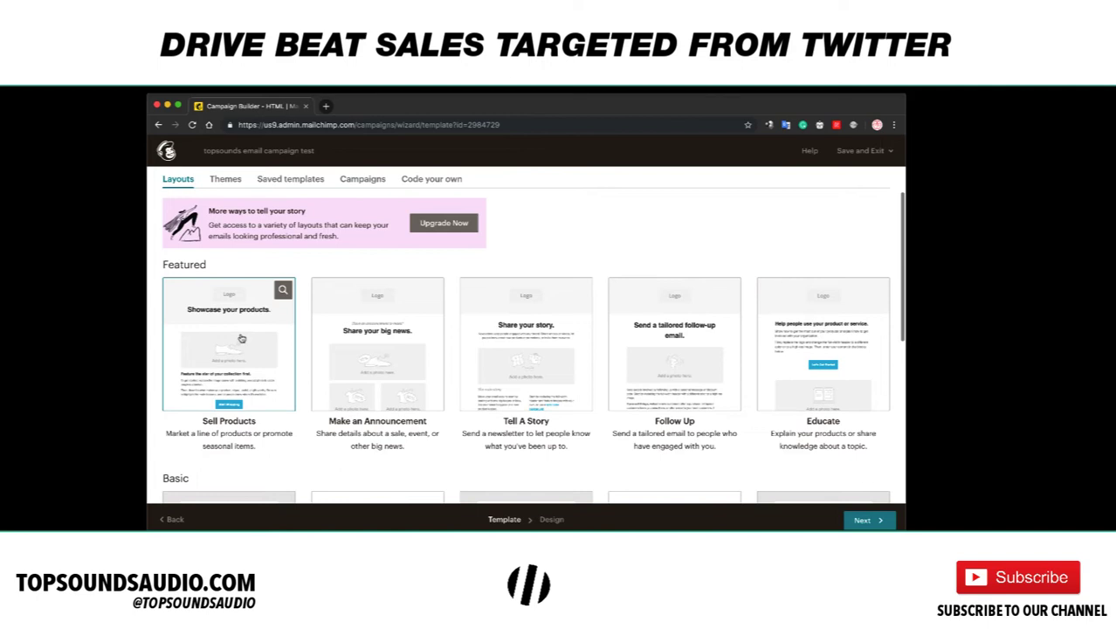
click(269, 295)
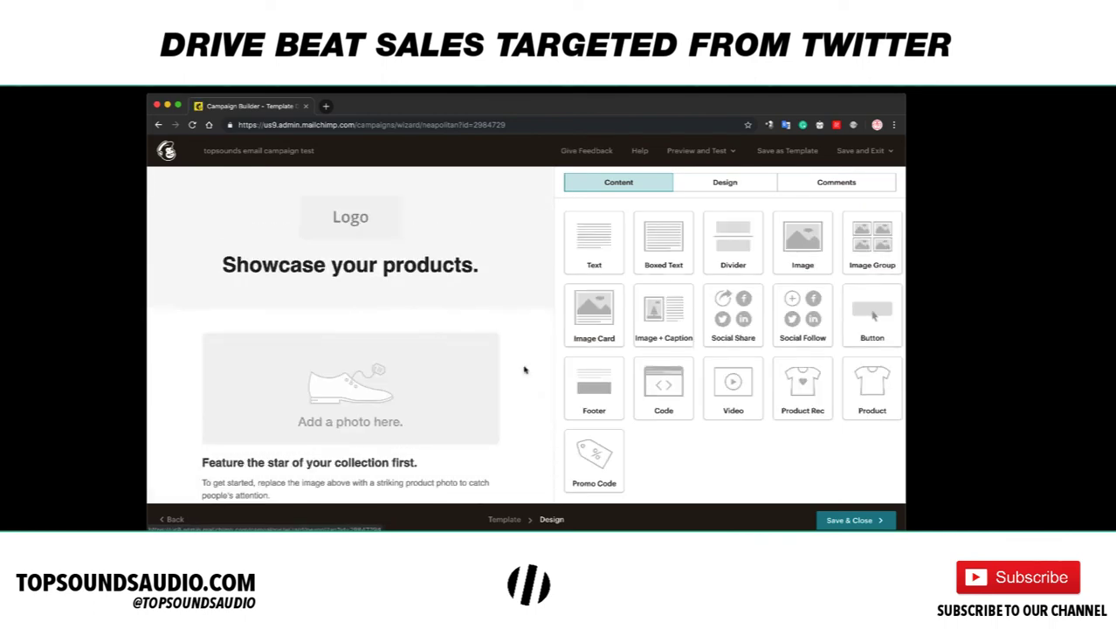
Try to replace the logo placeholder in the email header with the BeatStars image from the stored files
click(348, 213)
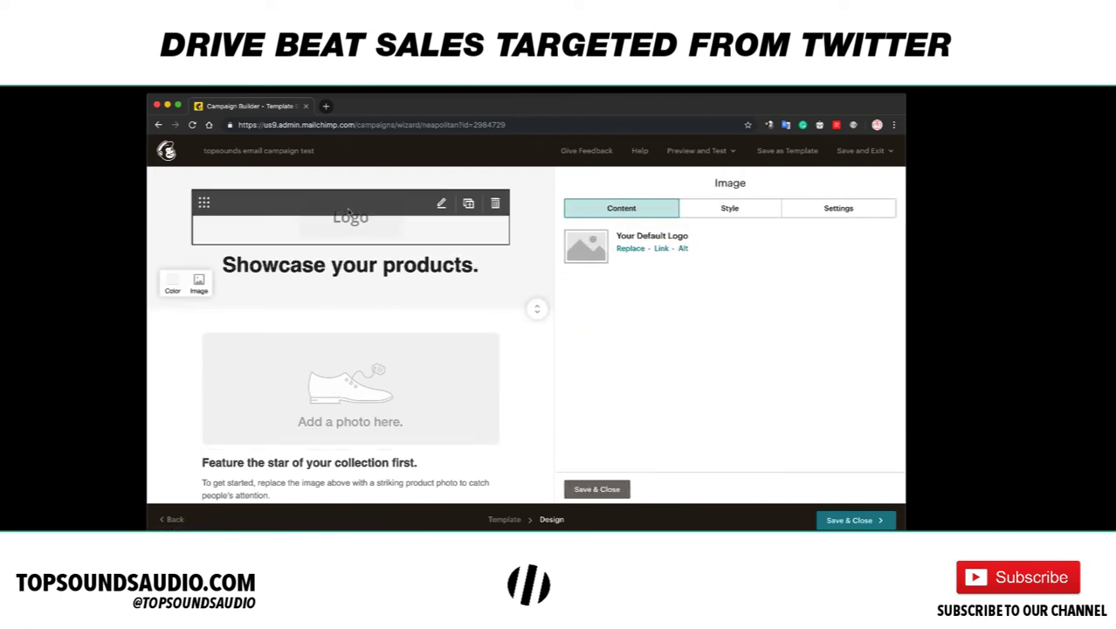
click(625, 249)
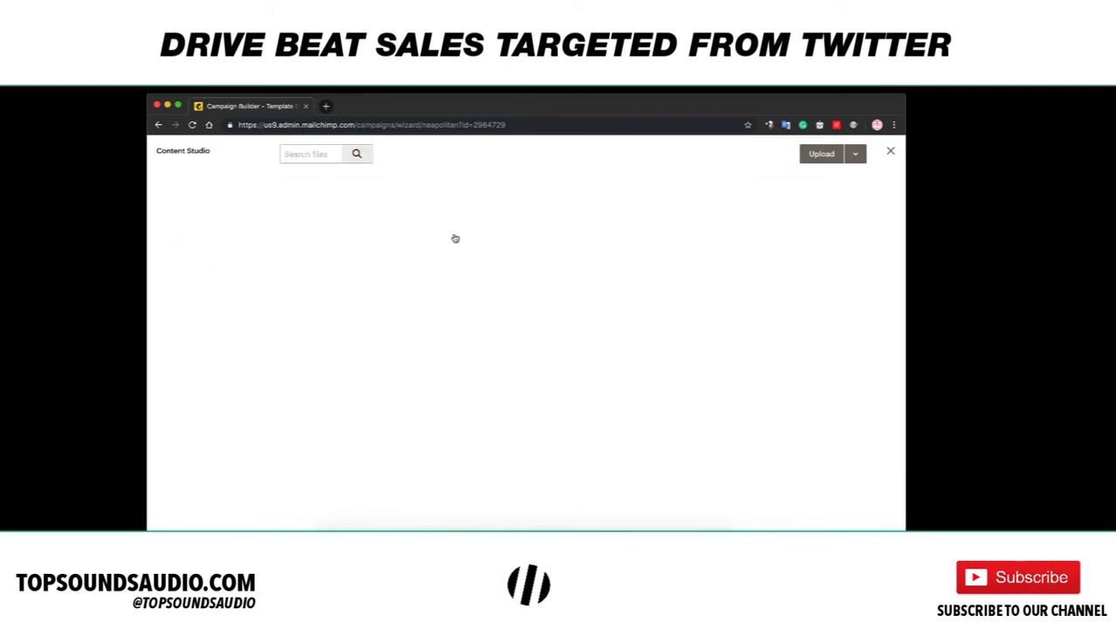
scroll(355, 242, down, 5)
scroll(355, 242, up, 4)
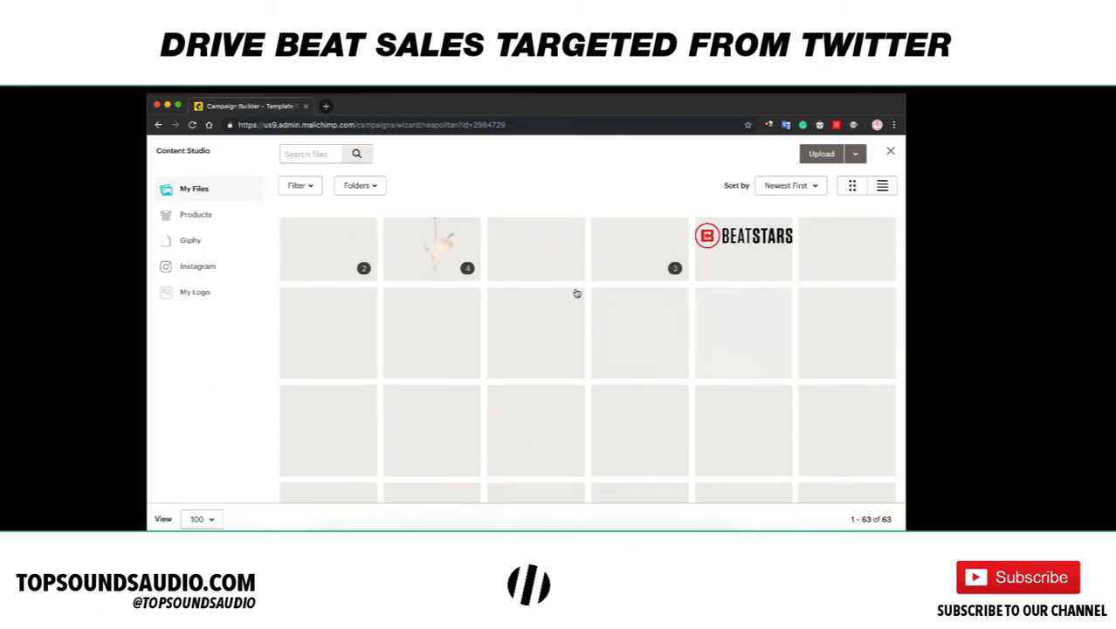
scroll(575, 291, up, 1)
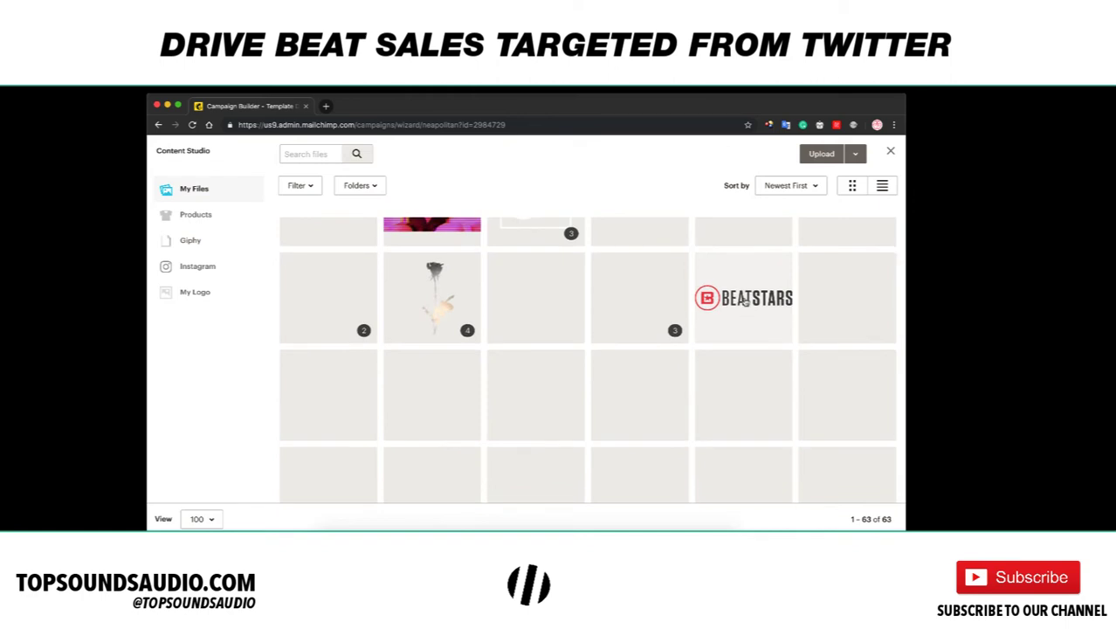
click(744, 298)
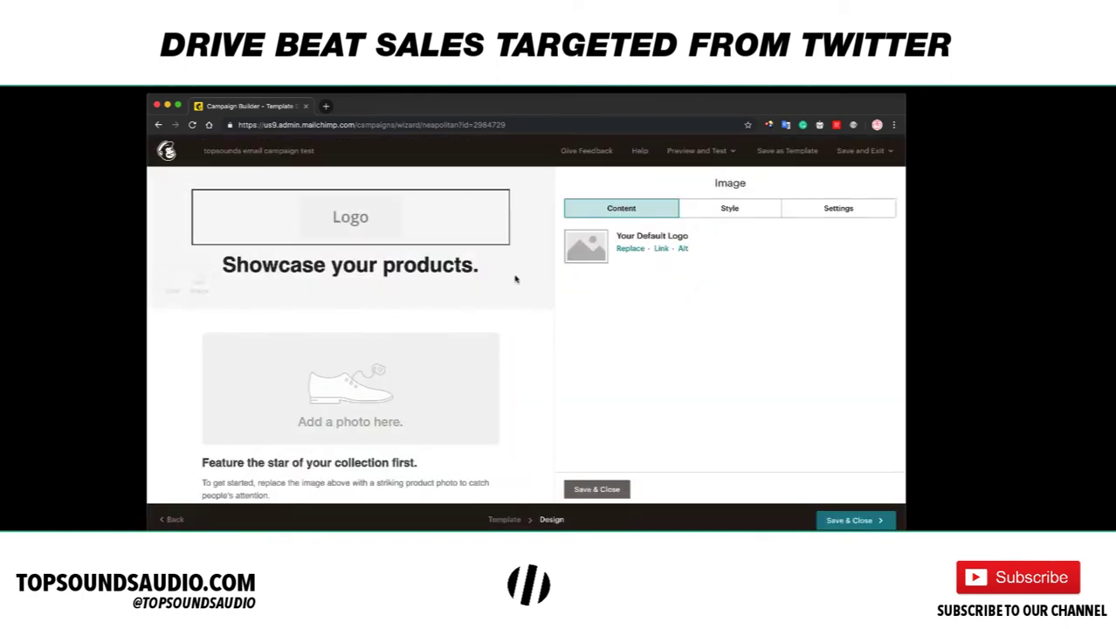
Retry replacing the header's default logo by inserting the BeatStars image from the Content Studio
click(369, 201)
click(628, 249)
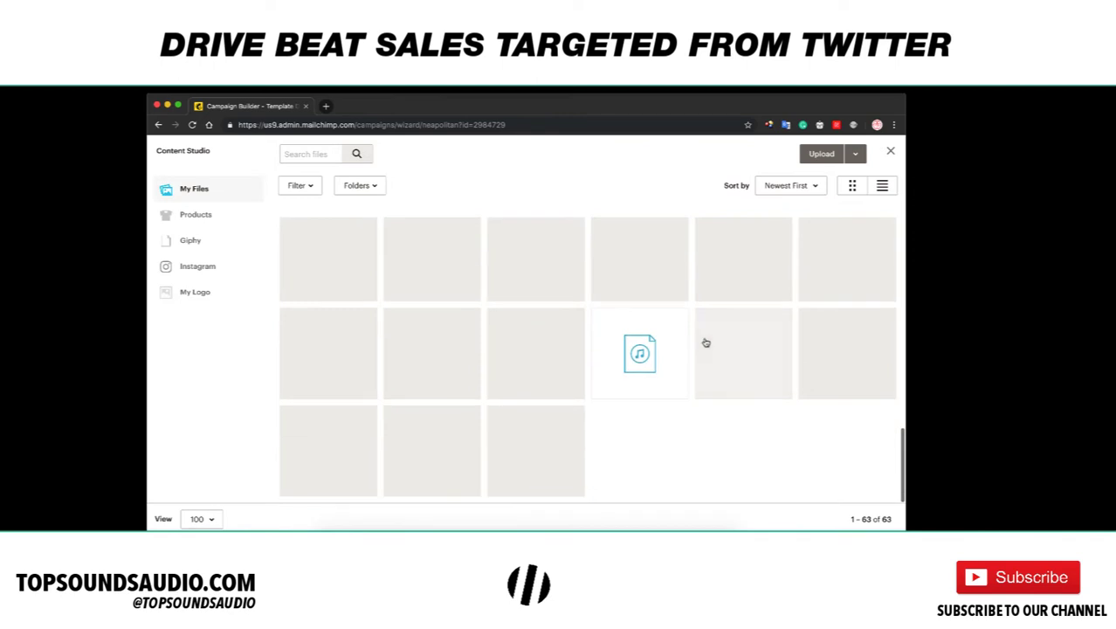
scroll(705, 343, up, 4)
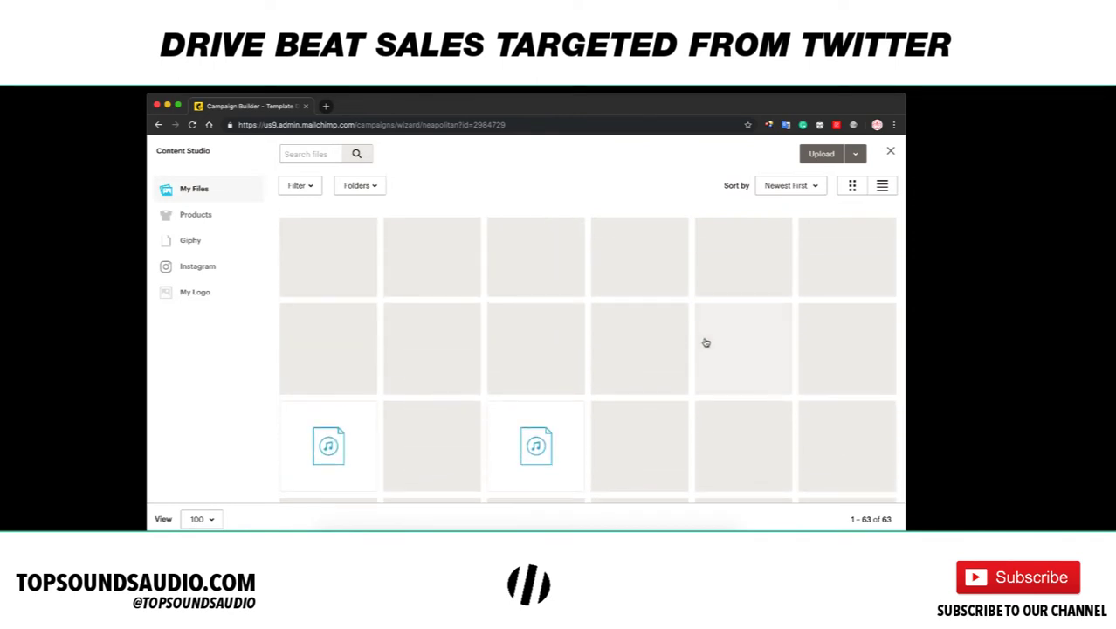
scroll(705, 350, down, 3)
scroll(706, 358, up, 4)
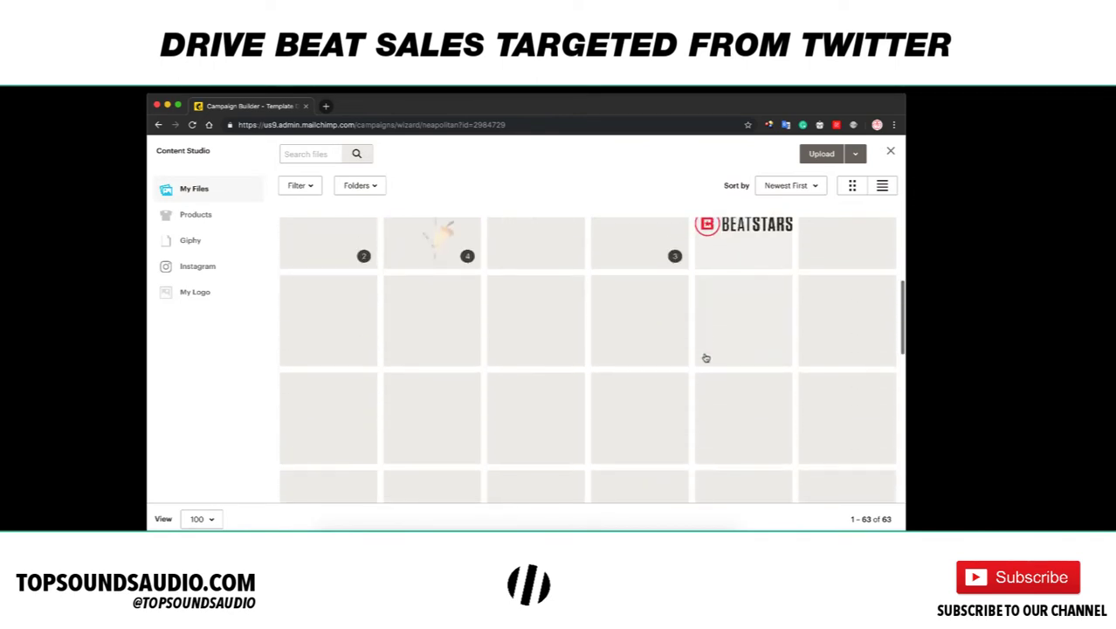
click(707, 314)
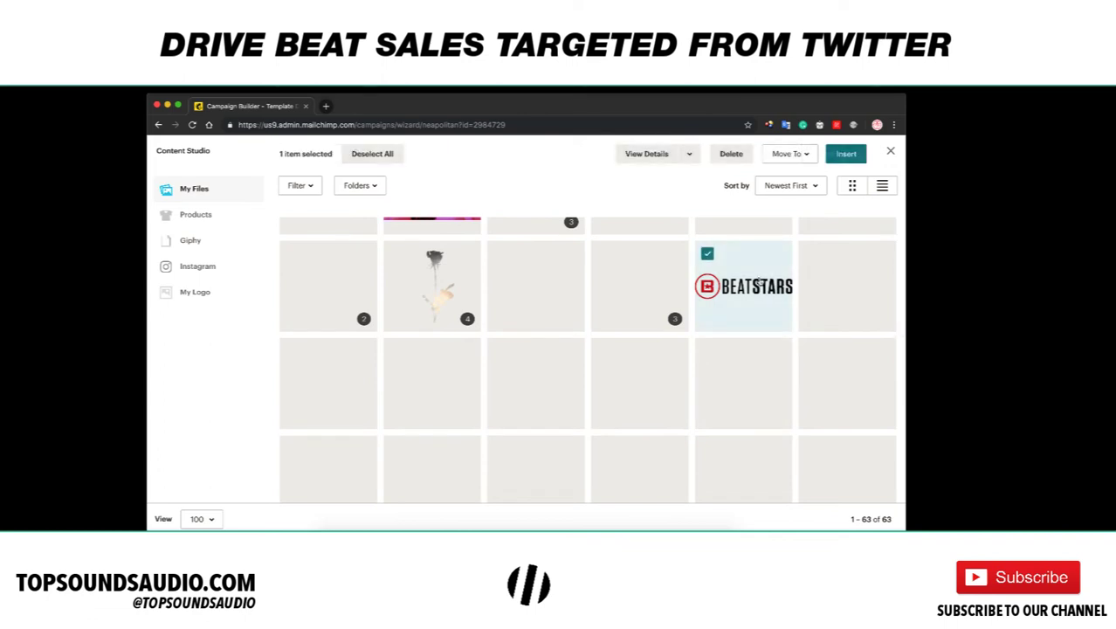
click(845, 154)
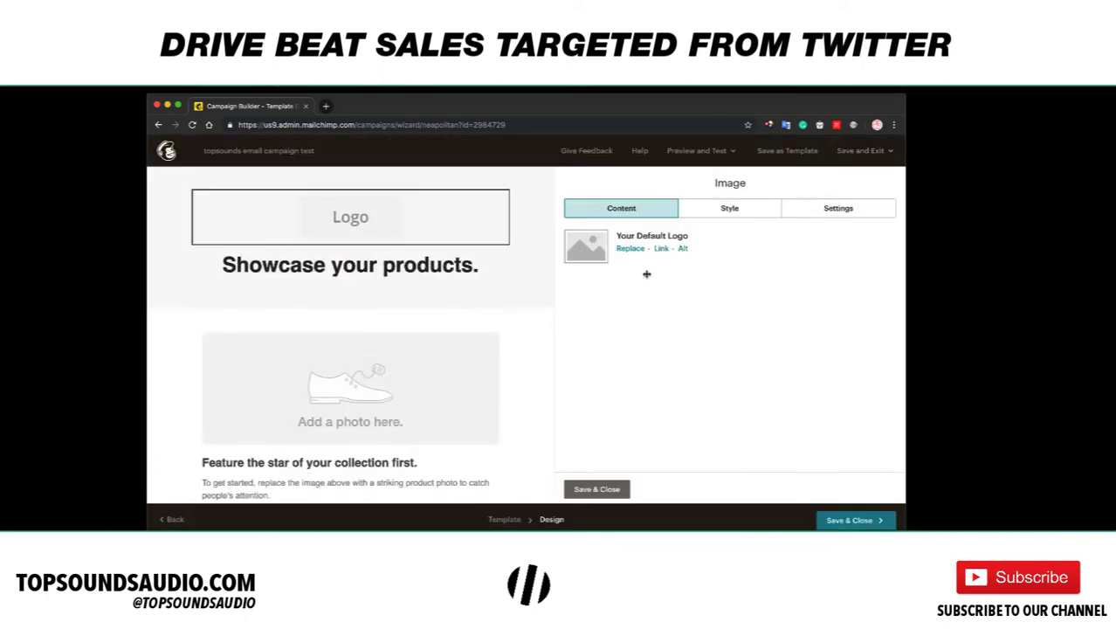
Replace the "Showcase your products." headline under the logo with "5 - new beats for your next project"
mouse_move(413, 236)
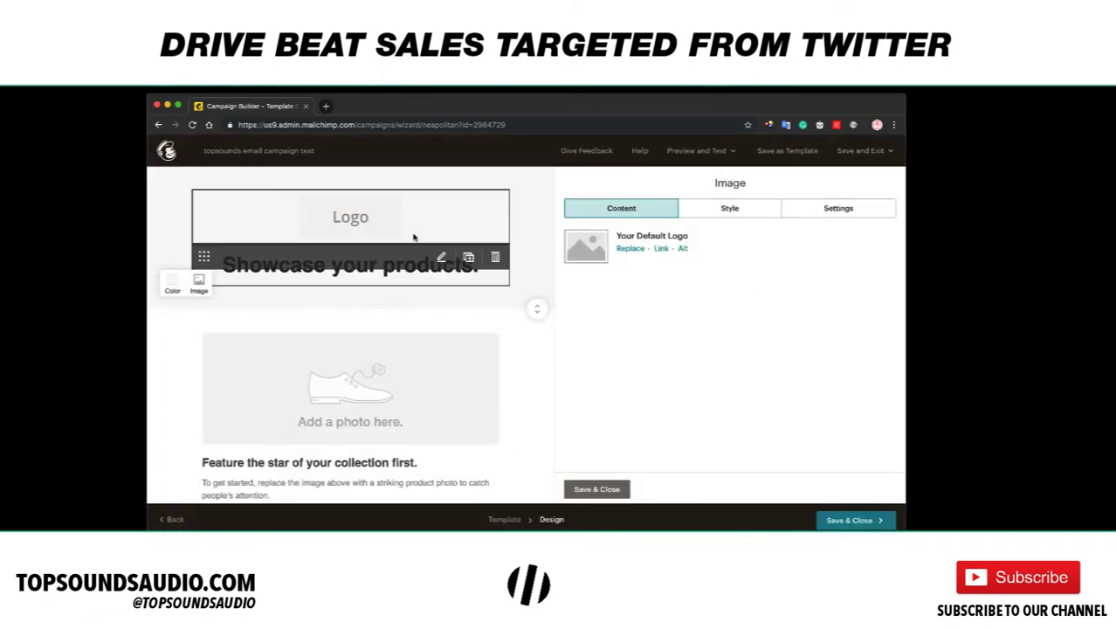
click(396, 278)
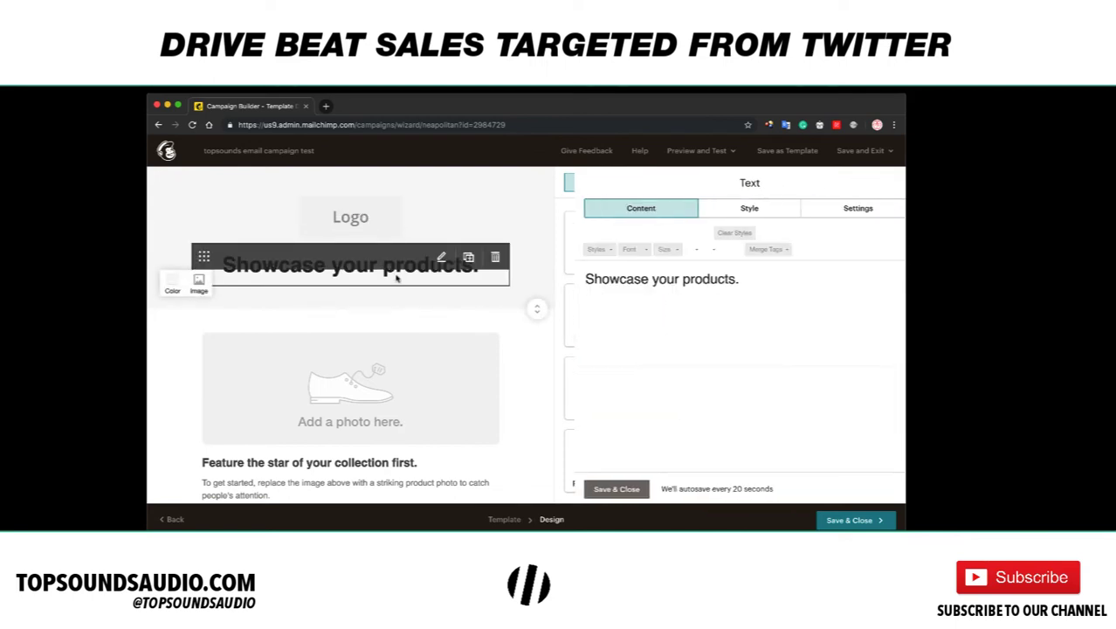
triple_click(708, 335)
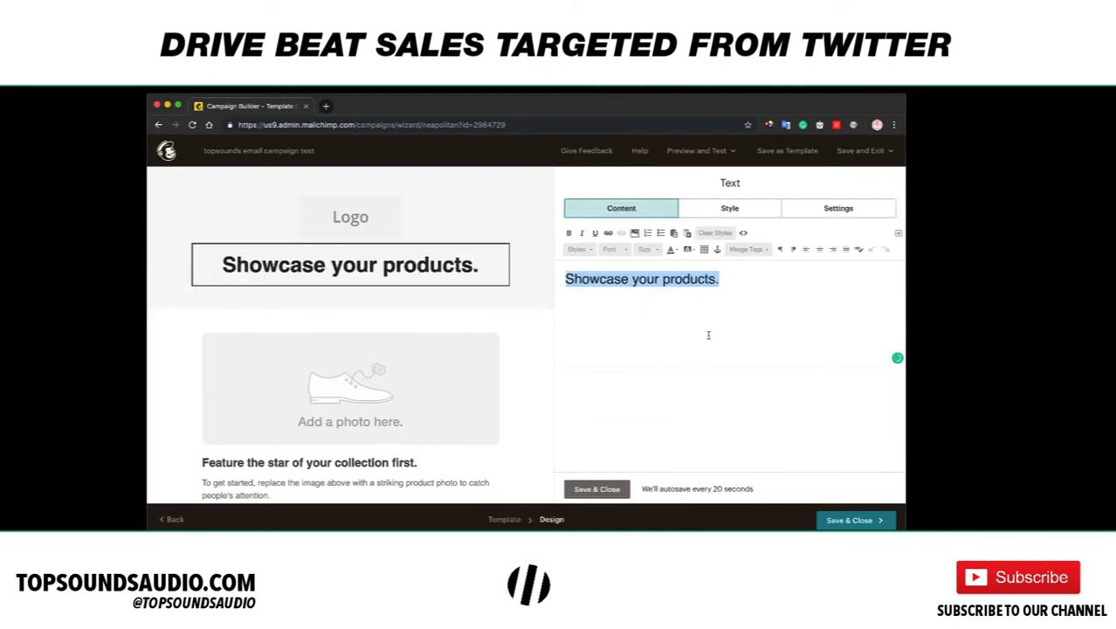
key(BackSpace)
text(5 - new beats for)
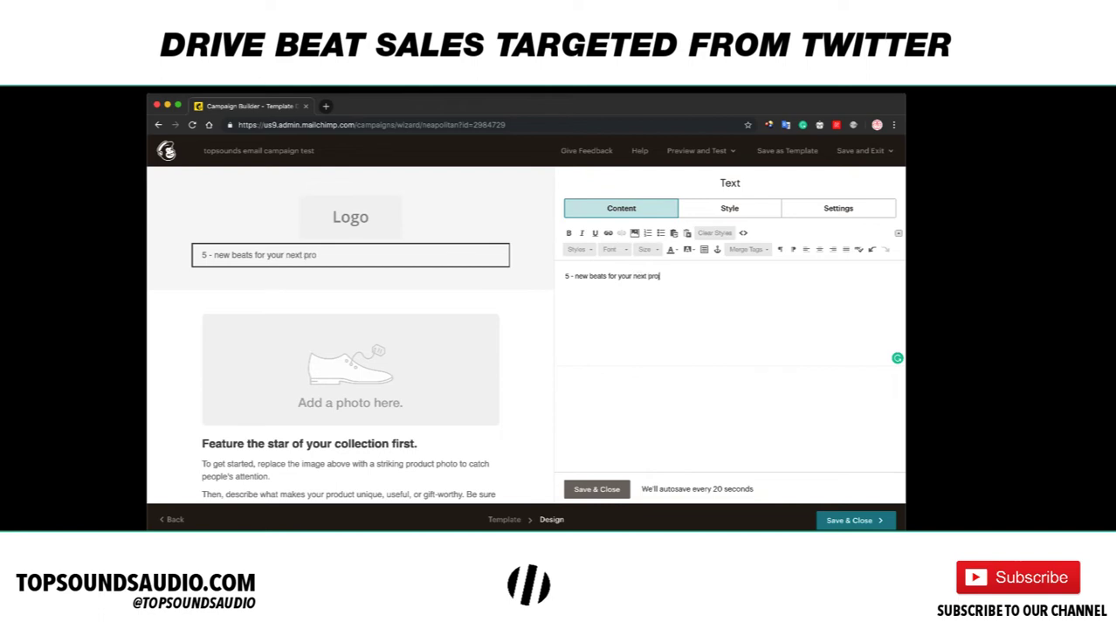
Make the new headline text bold and center it
key(ctrl+a)
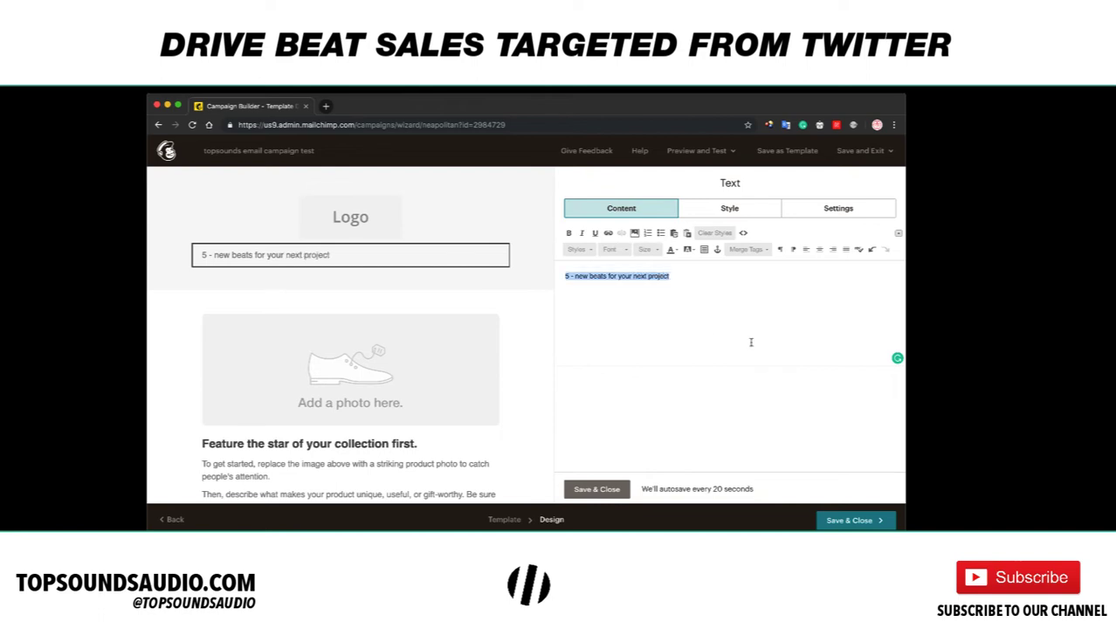
click(570, 233)
click(819, 249)
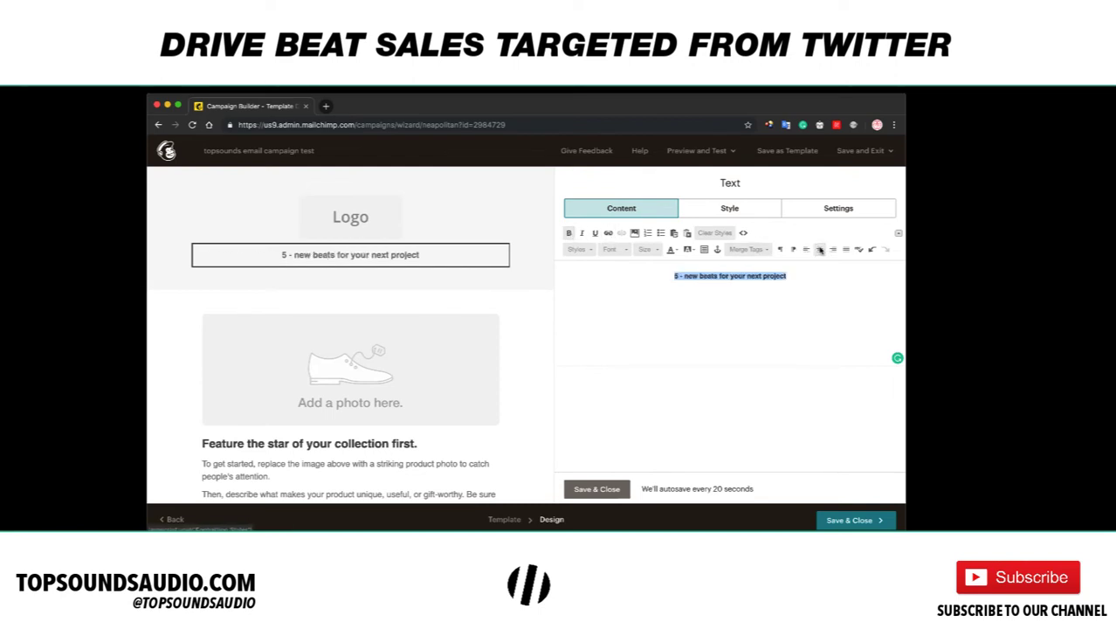
drag(698, 276, 746, 309)
click(746, 310)
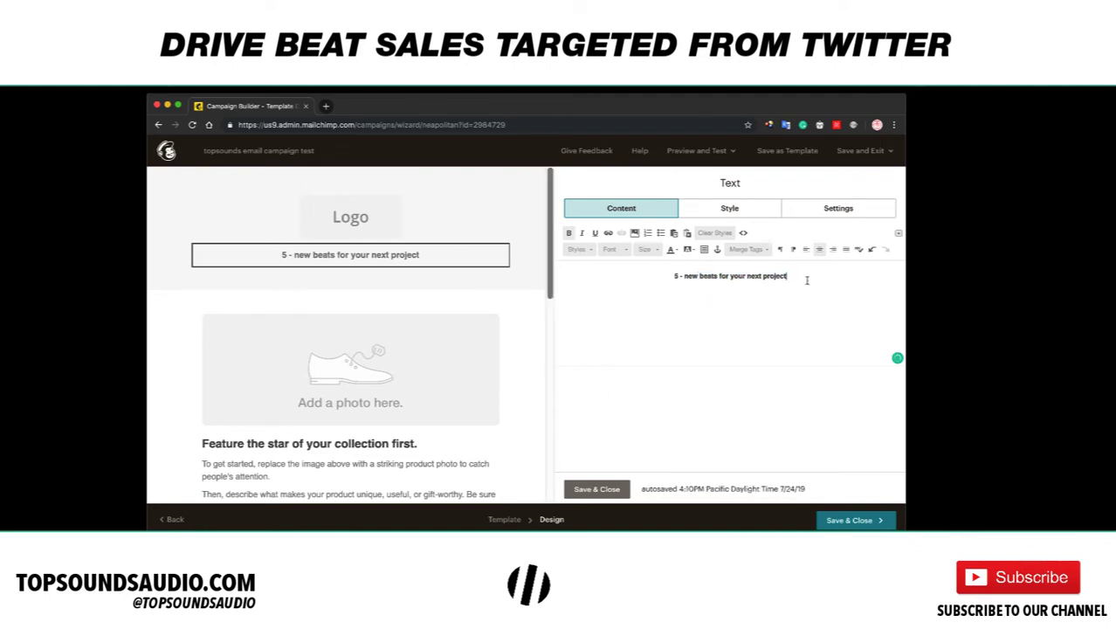
Set the font size of the "5 - new beats for your next project" headline to 12
drag(563, 338, 740, 282)
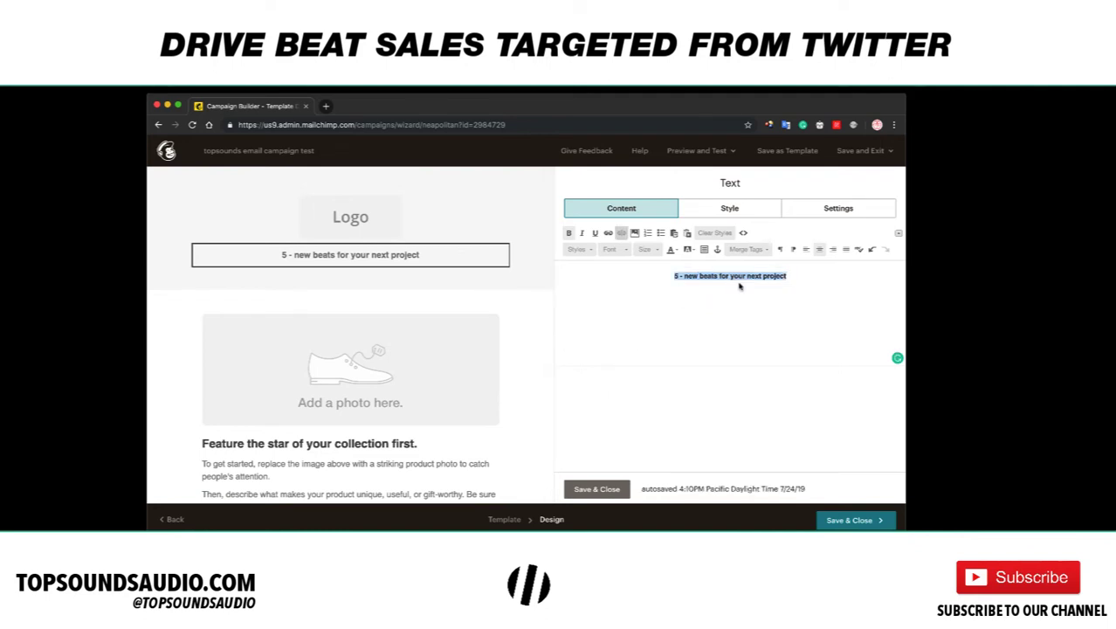
click(662, 250)
click(651, 286)
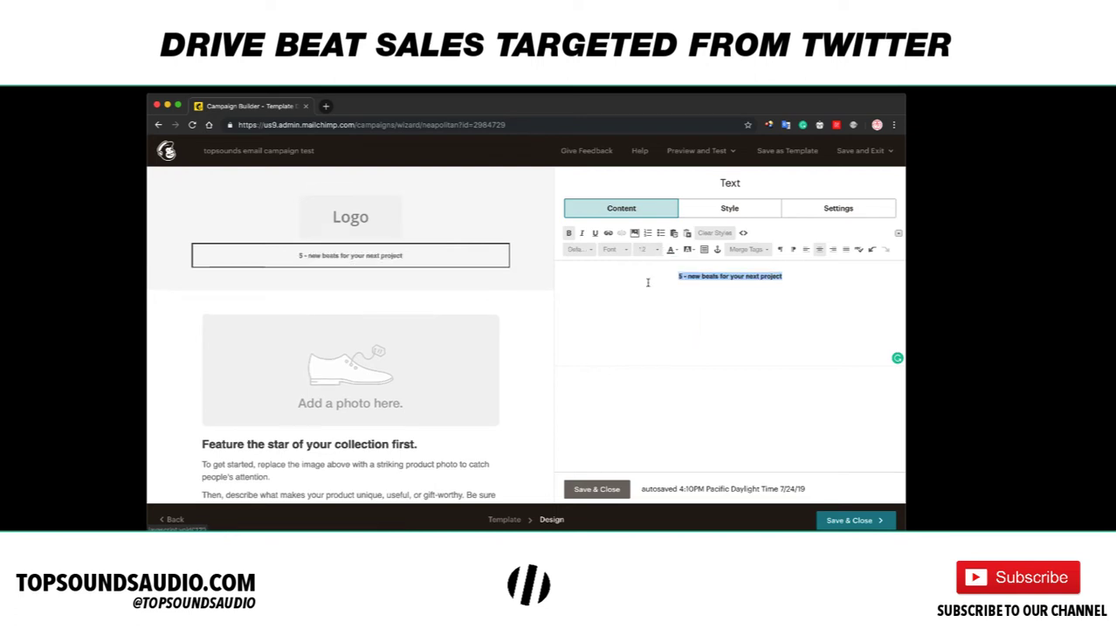
click(637, 305)
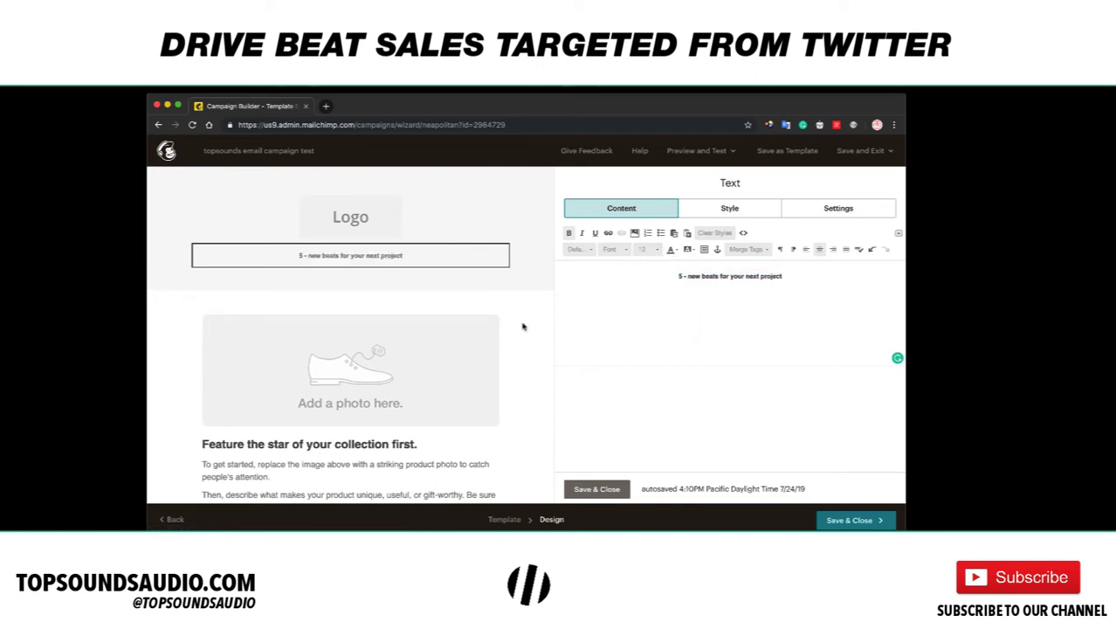
mouse_move(528, 330)
Examine the image settings of the large photo placeholder below the headline and close them
click(476, 353)
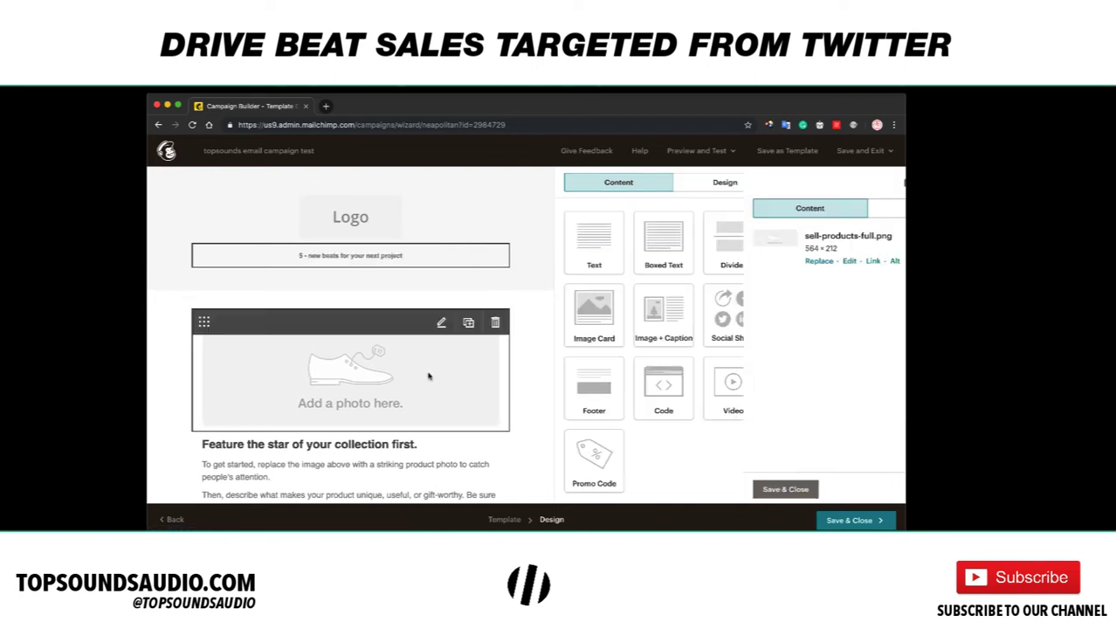
scroll(529, 349, down, 3)
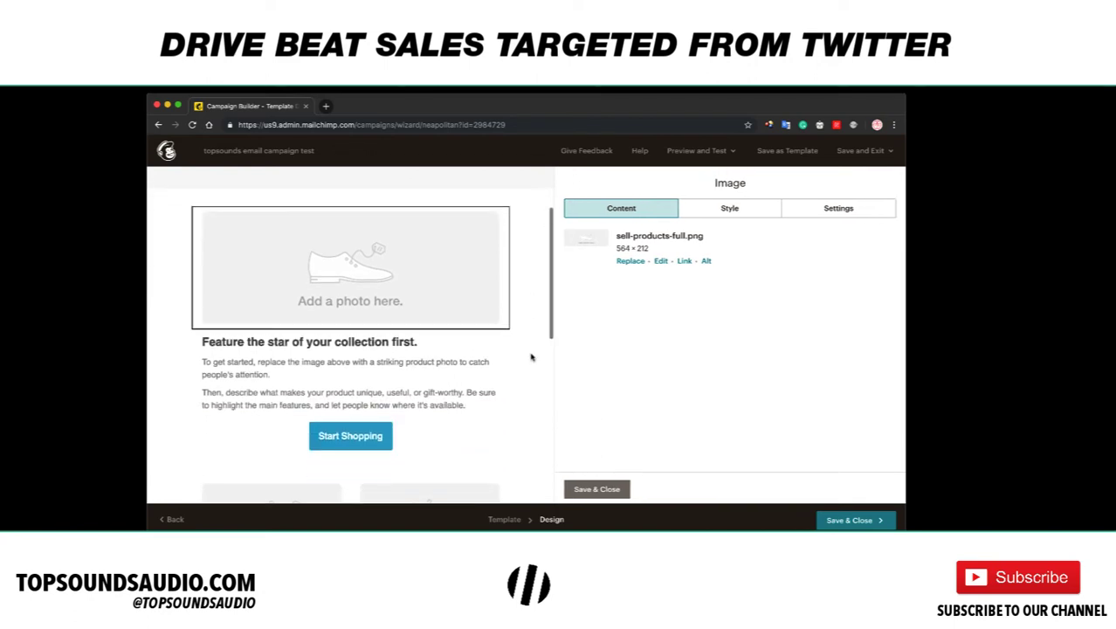
scroll(524, 326, up, 1)
mouse_move(429, 292)
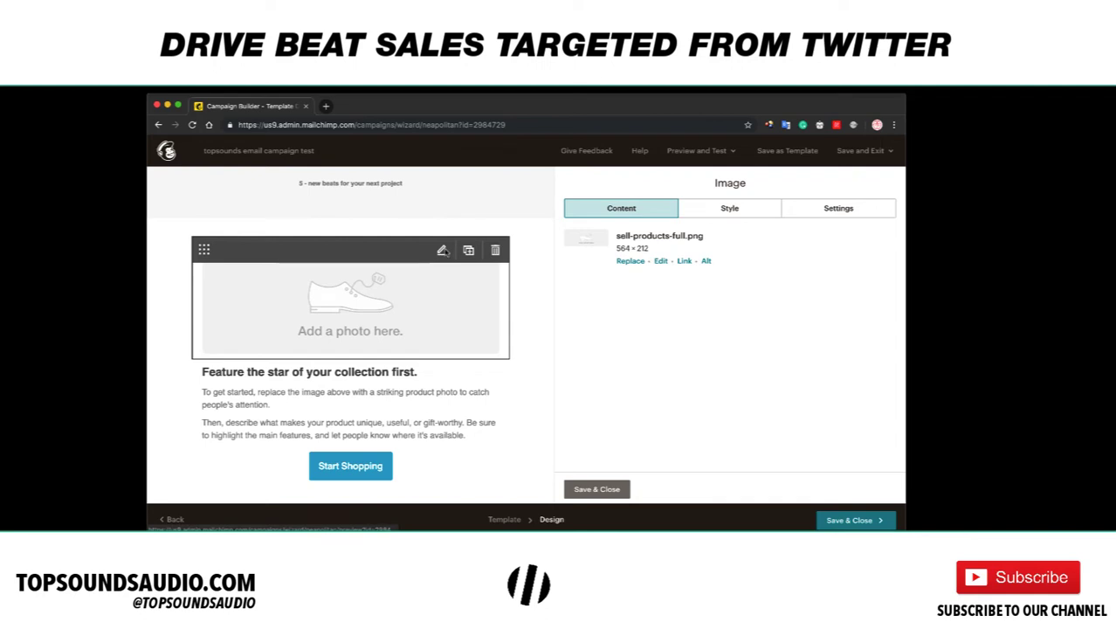
click(752, 212)
click(620, 212)
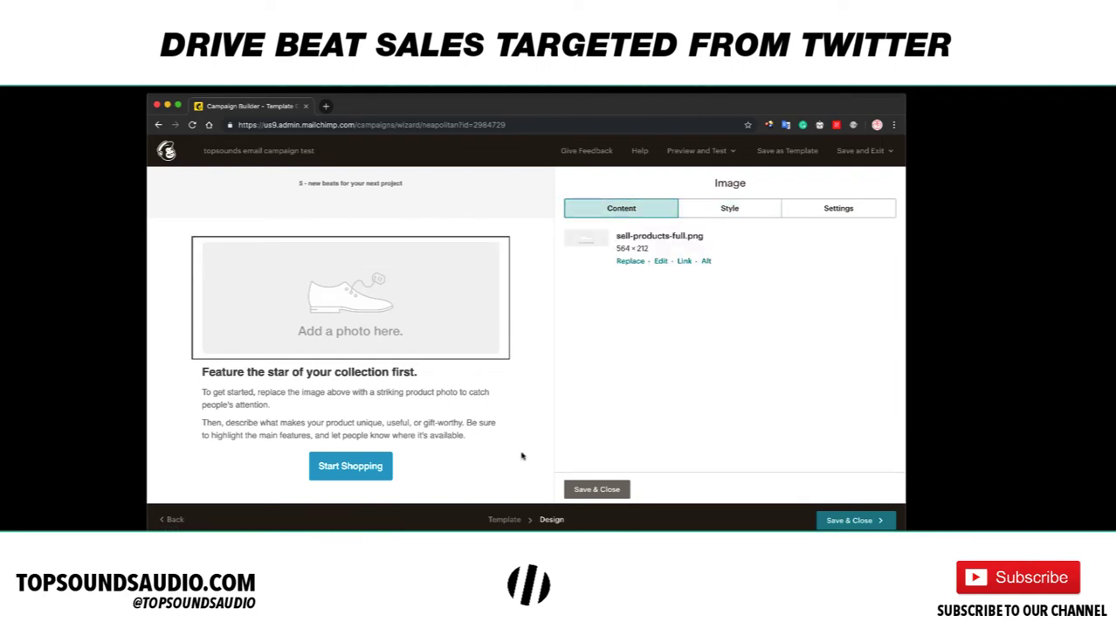
click(597, 489)
Add a Video block above the large shoe photo placeholder and delete that placeholder block
drag(732, 385, 337, 264)
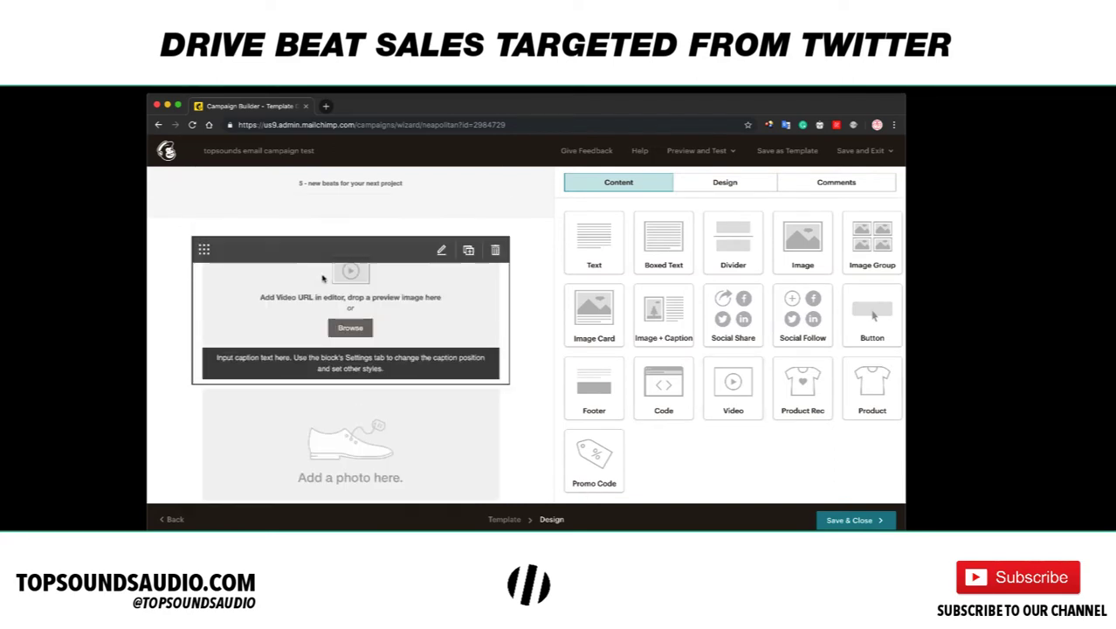
click(495, 398)
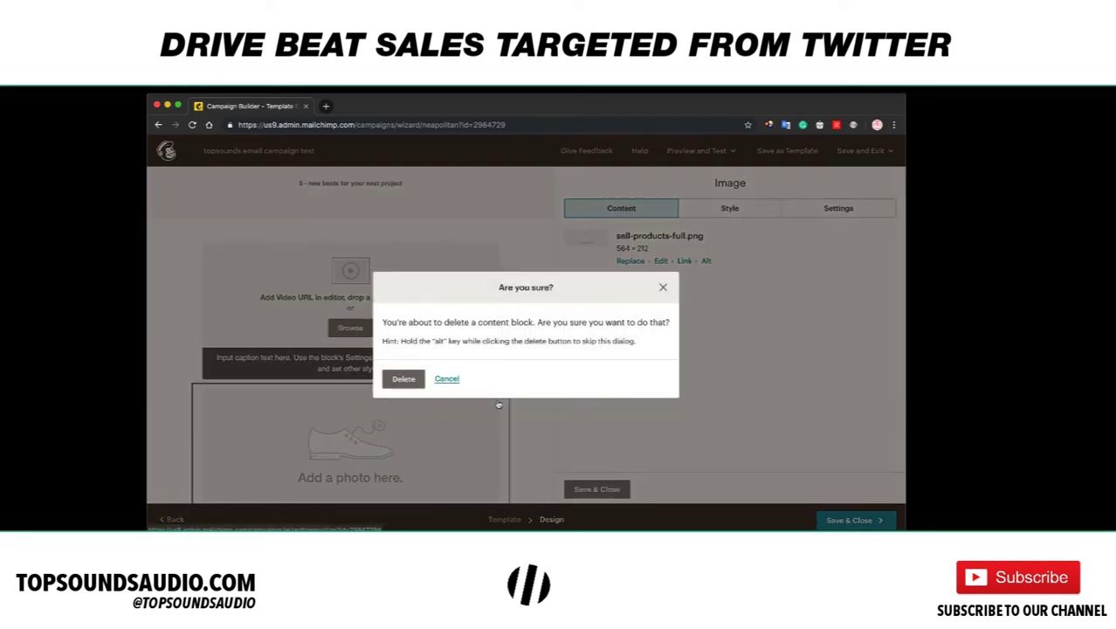
click(401, 378)
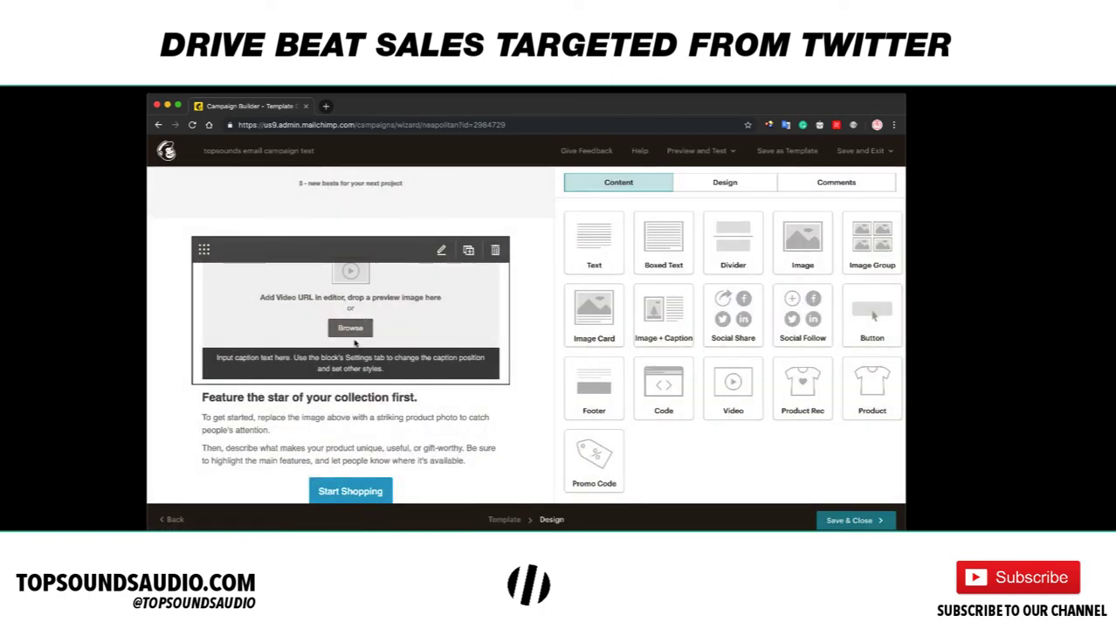
Replace the video block's default caption with "Purchase your track today", leaving the preview image and video URL empty
click(351, 330)
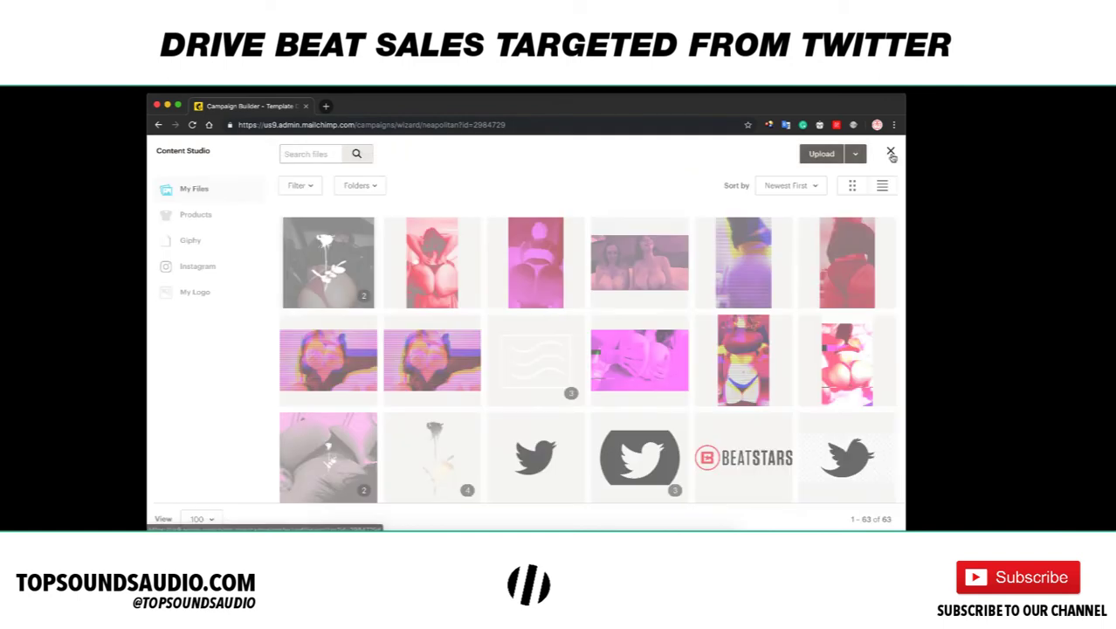
key(Escape)
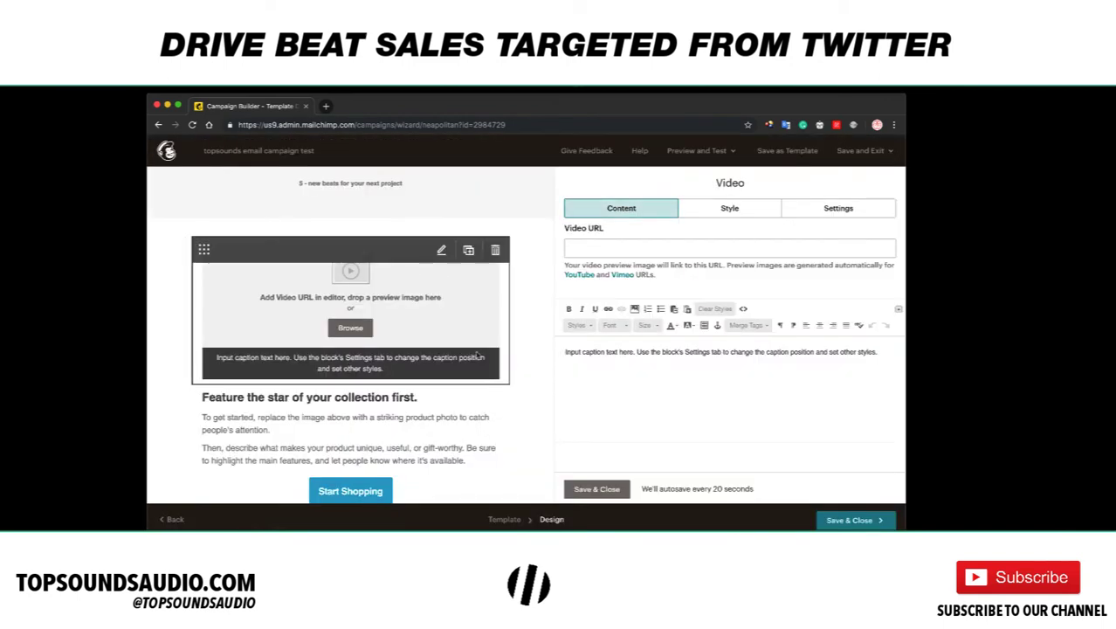
click(602, 250)
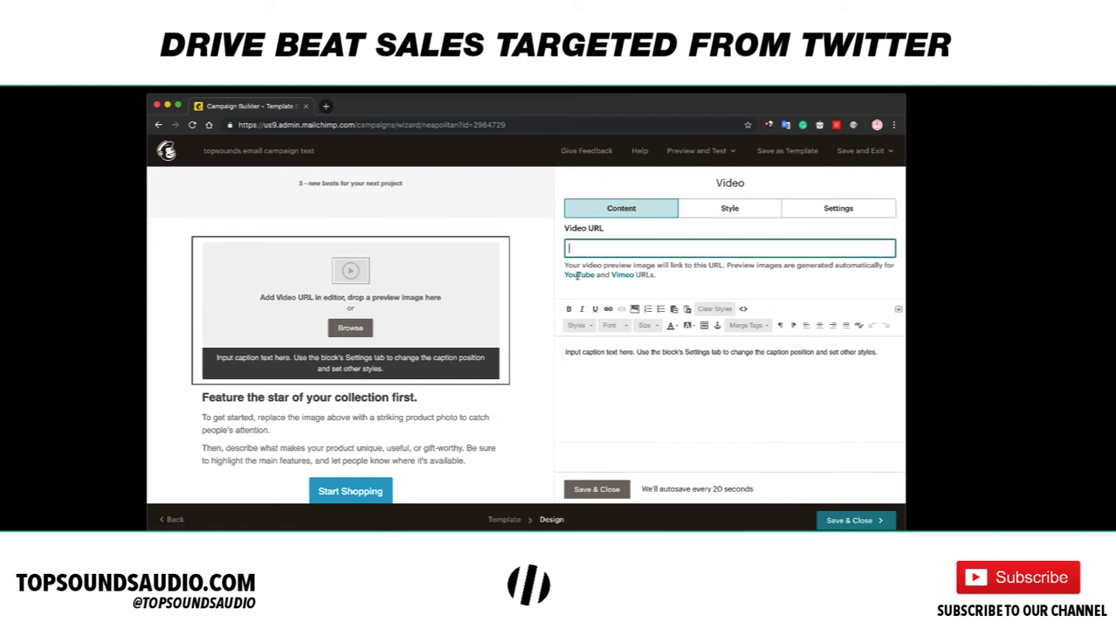
triple_click(592, 353)
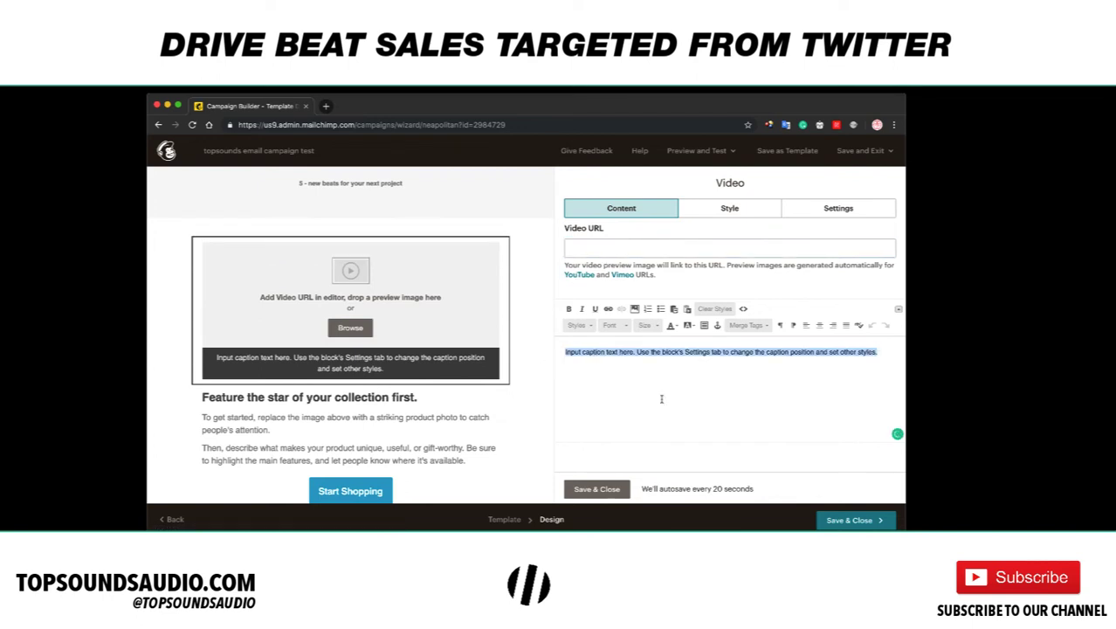
key(BackSpace)
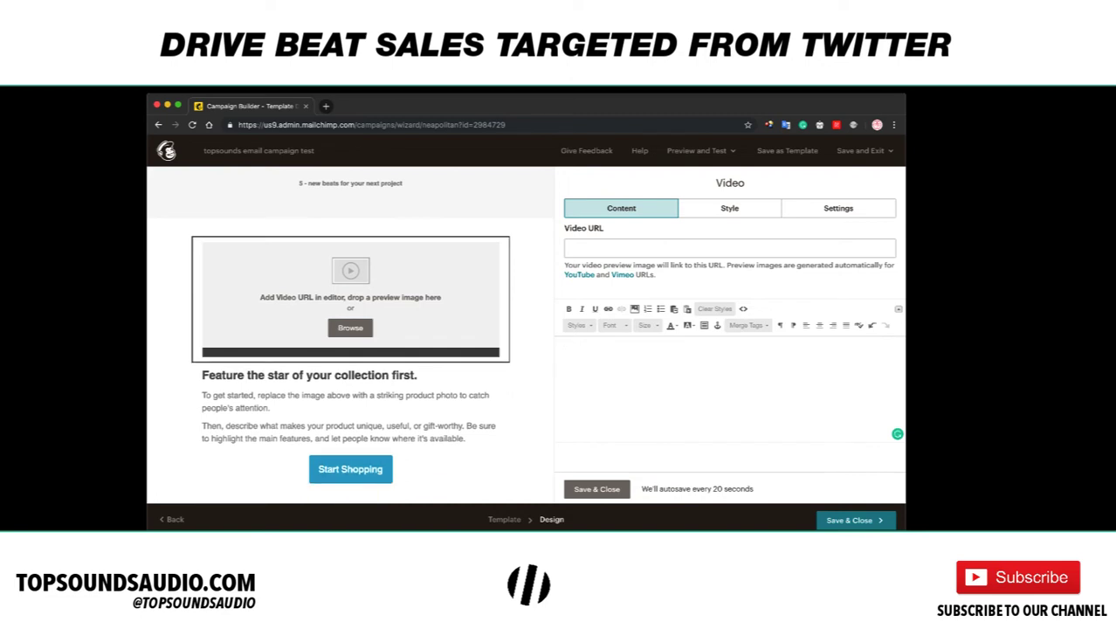
text(Purchase your track today.)
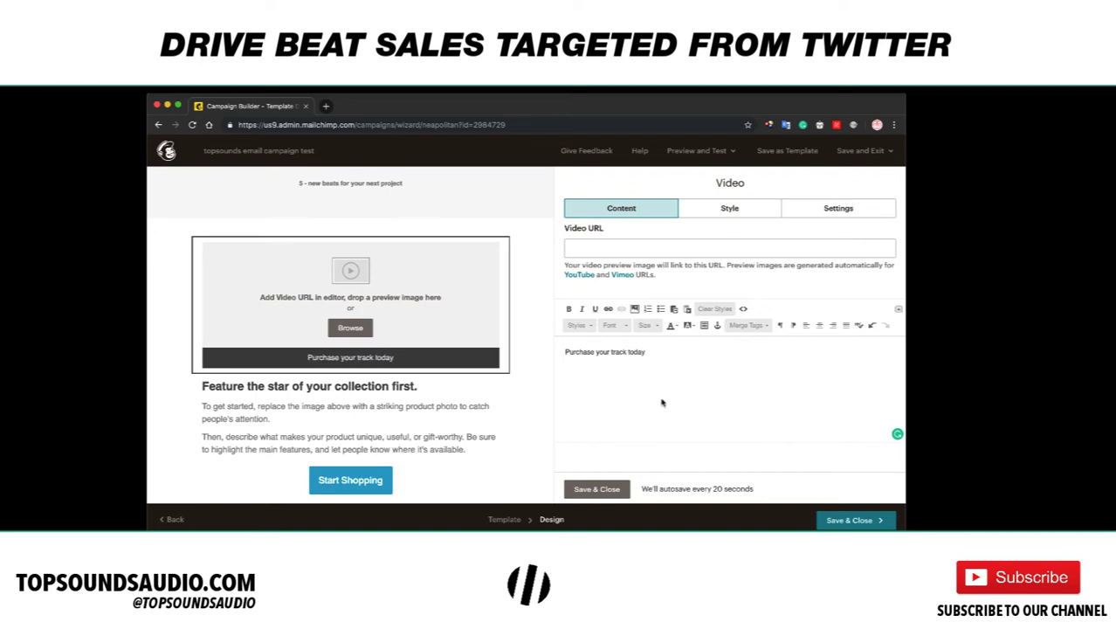
Replace the heading below the video with "I got your email from twitter because you tweeted out that you needed some new beats"
click(366, 386)
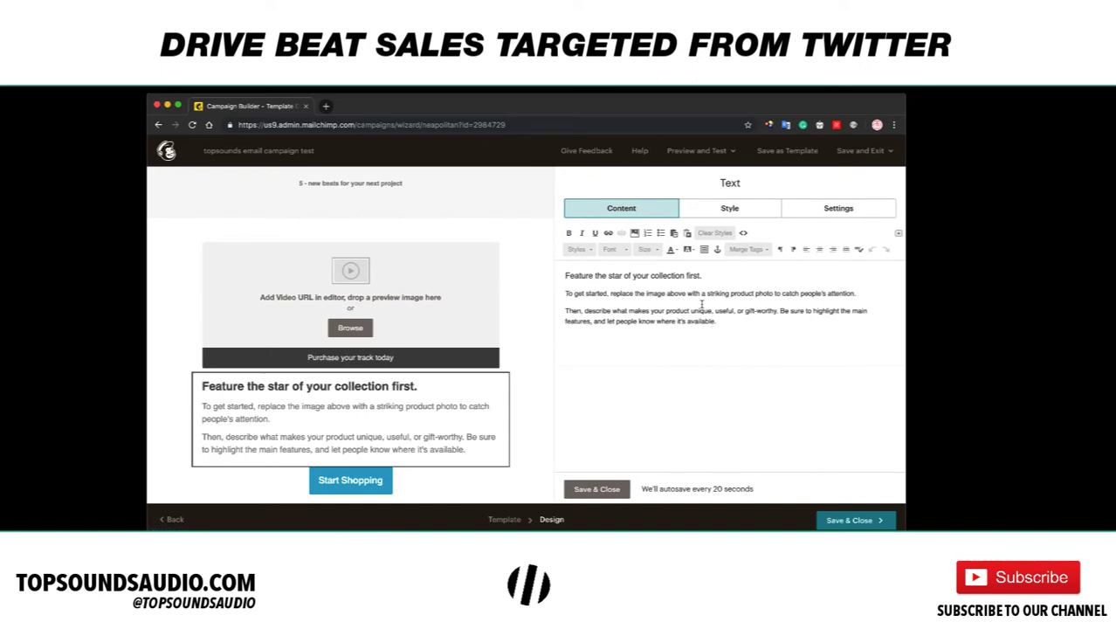
triple_click(721, 265)
key(BackSpace)
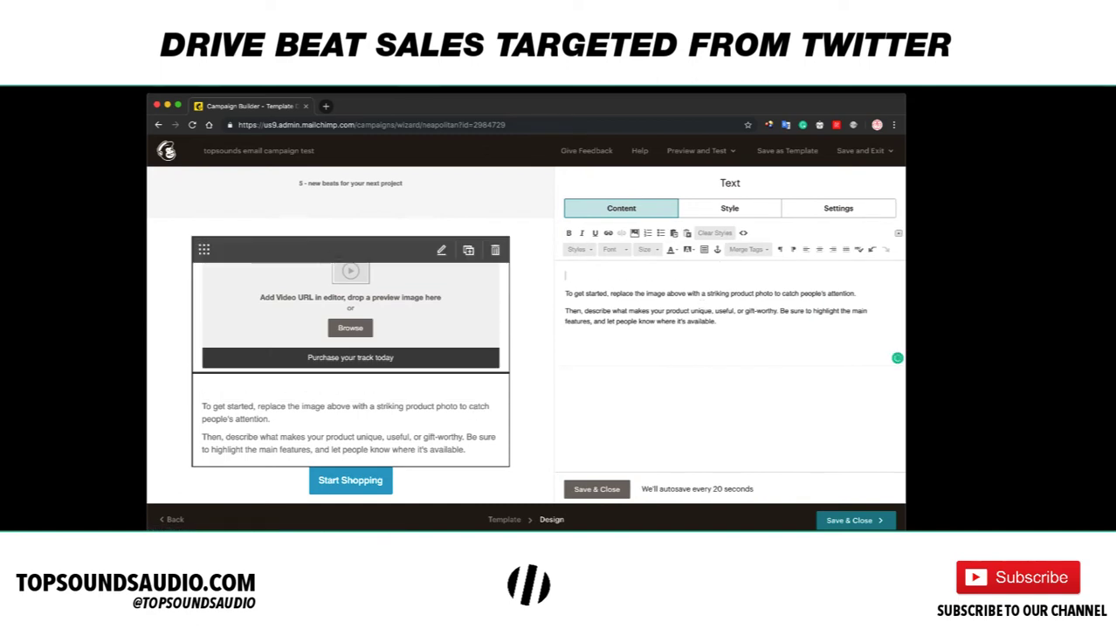
text(I got t)
text(our email from twi)
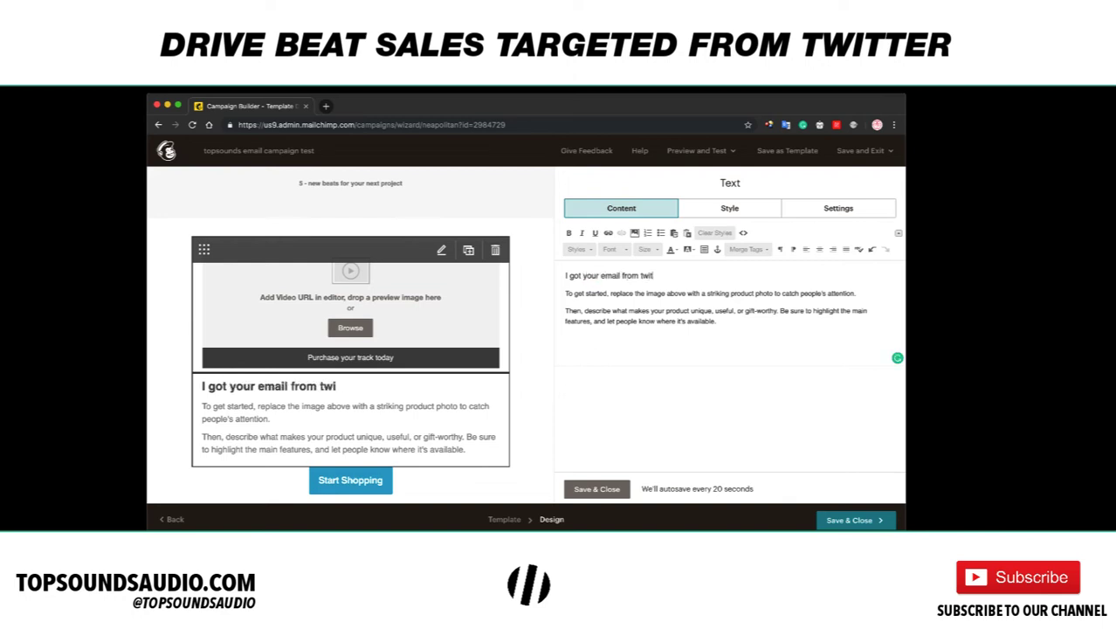
text(tter beac)
key(BackSpace)
key(BackSpace)
text(cua)
key(BackSpace)
key(BackSpace)
key(BackSpace)
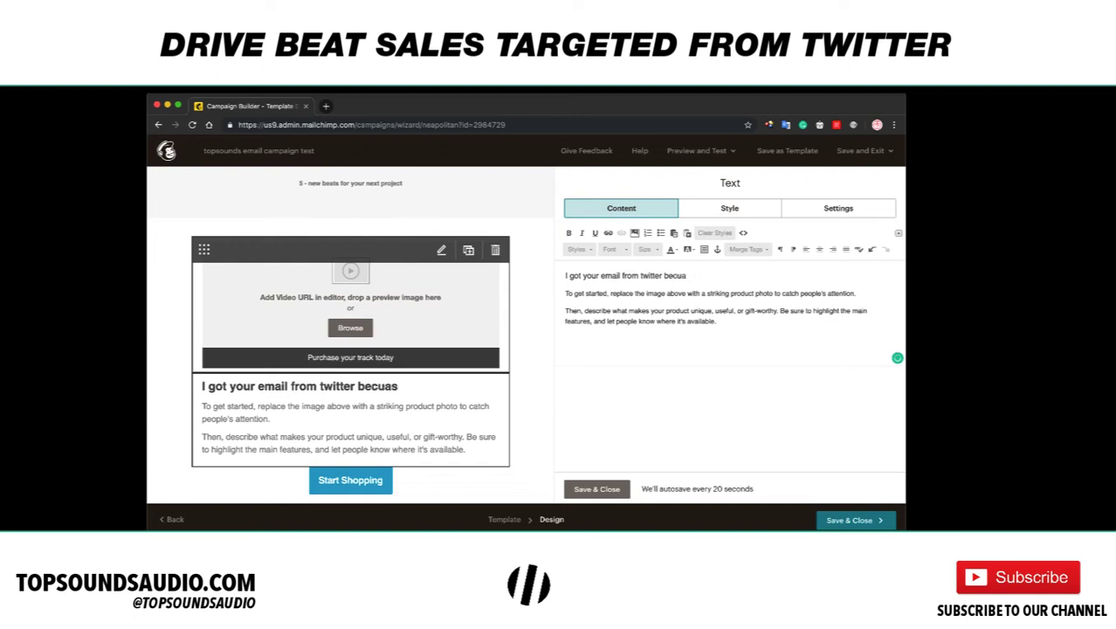
text(u twee)
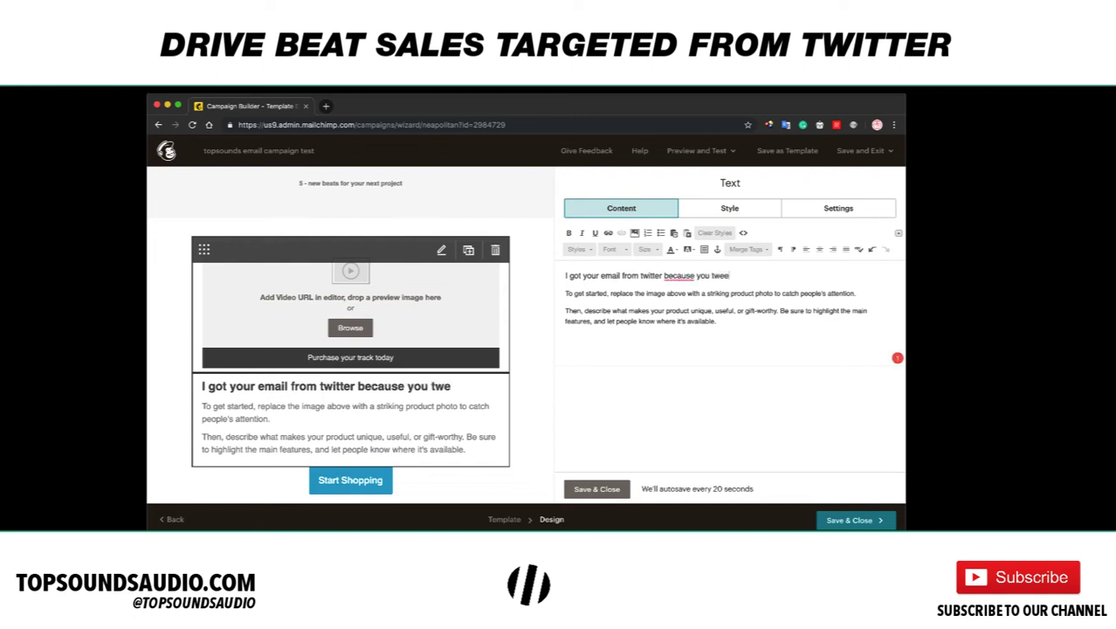
text(ted out that you ne)
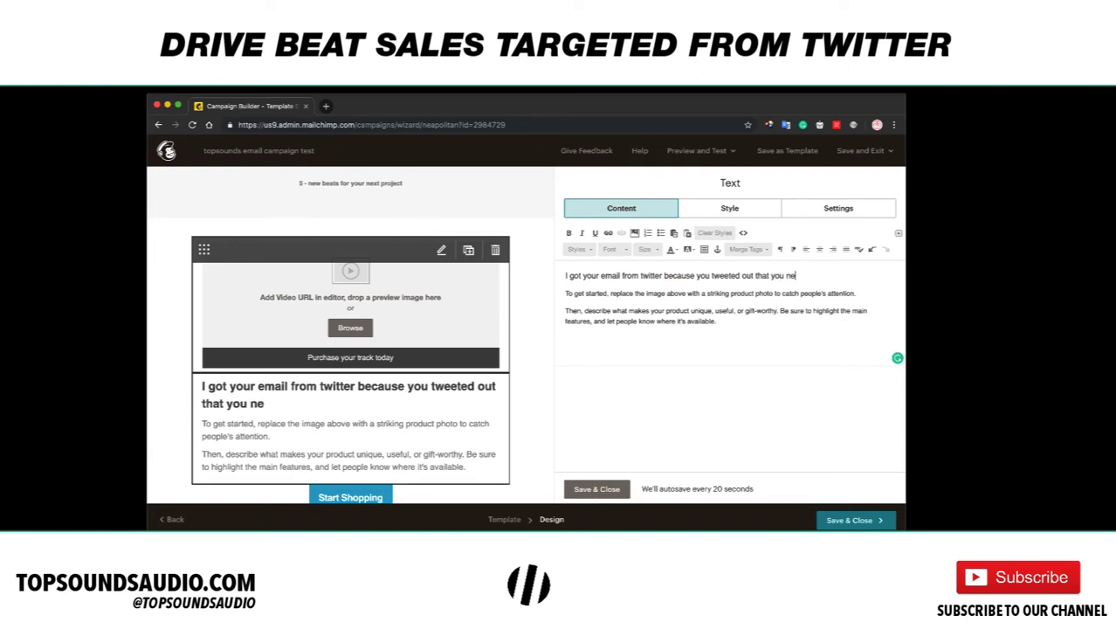
text(eded some new beats)
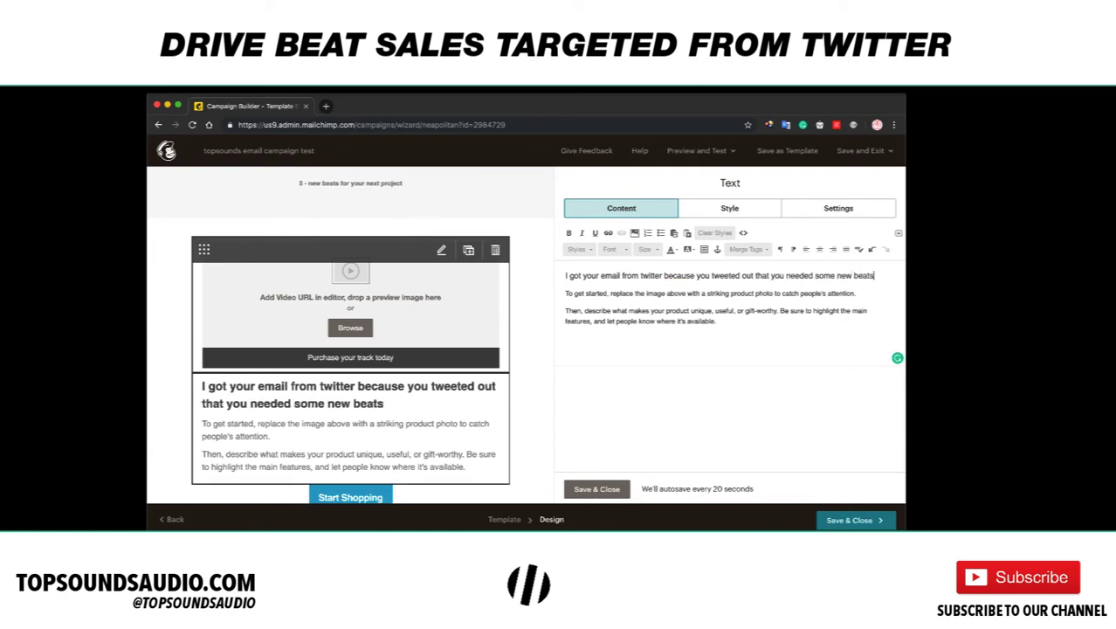
Select the new heading sentence and open the list of block styles for it
key(ctrl+a)
triple_click(624, 274)
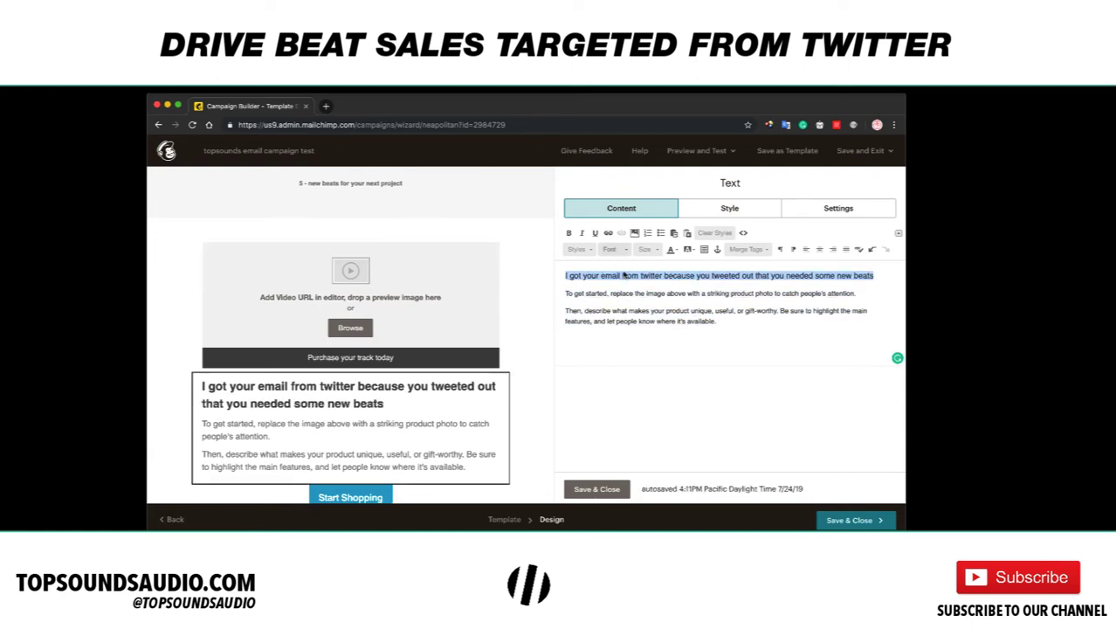
click(611, 249)
click(578, 249)
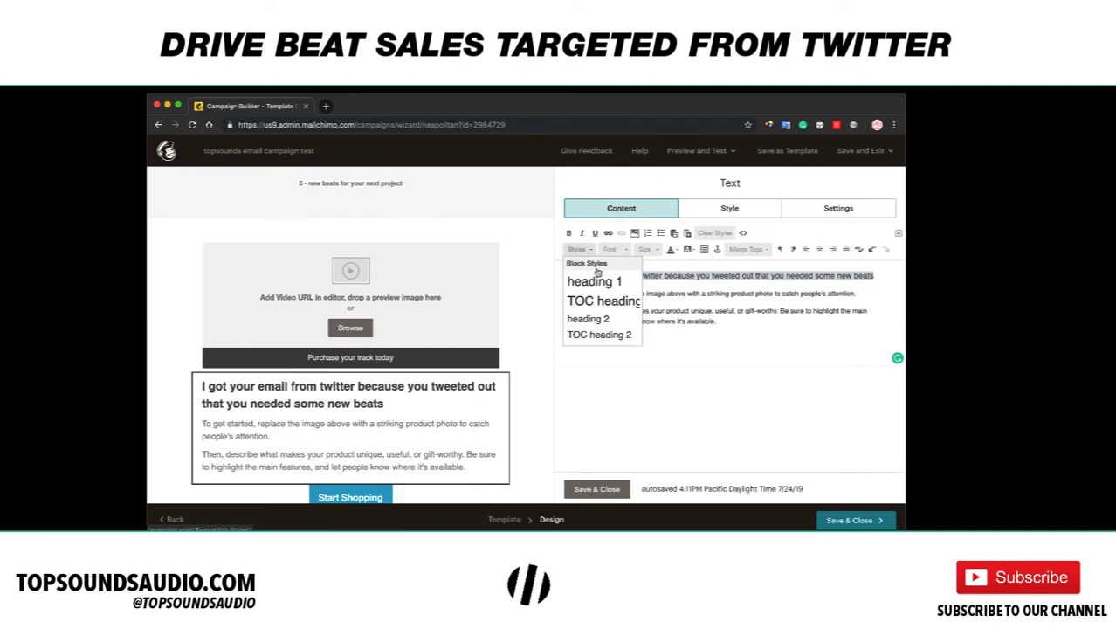
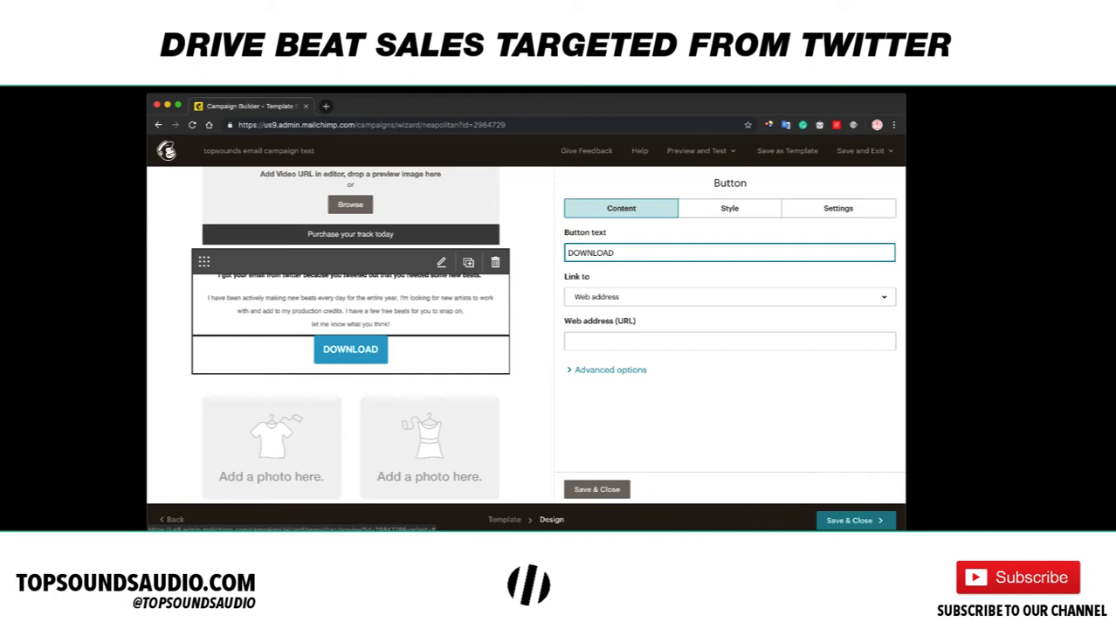
text(BEATS)
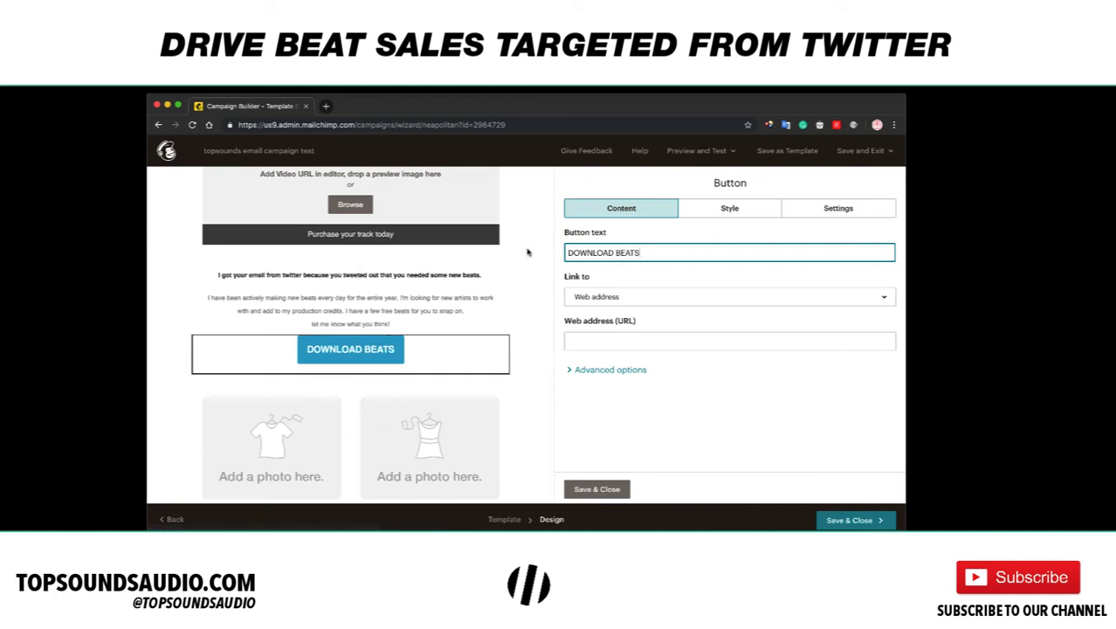
click(642, 298)
click(637, 321)
click(638, 297)
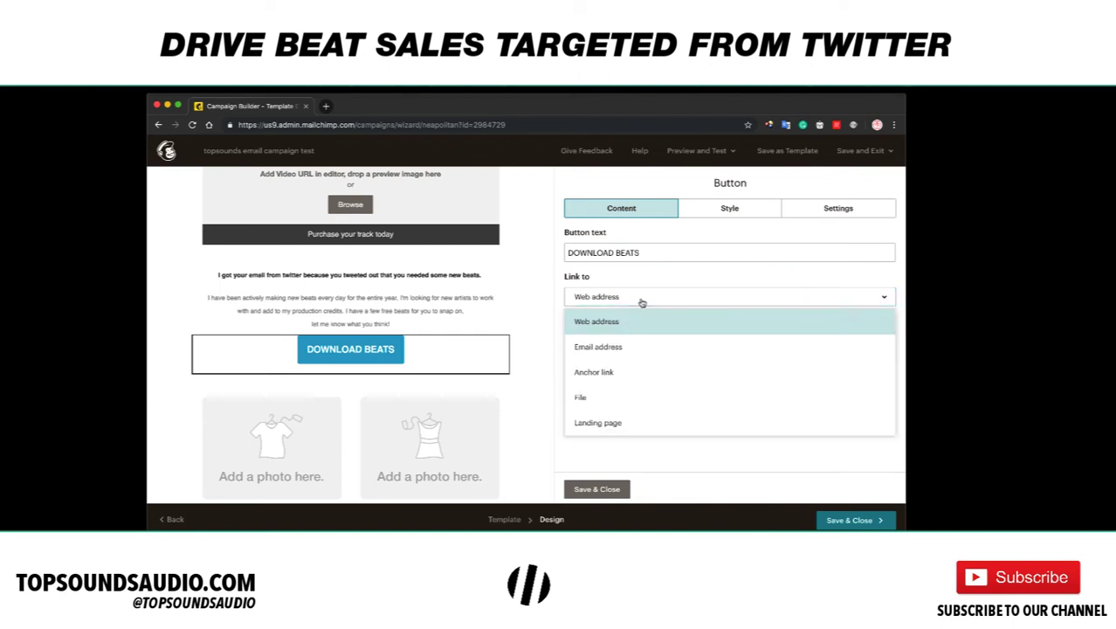
click(640, 301)
click(633, 340)
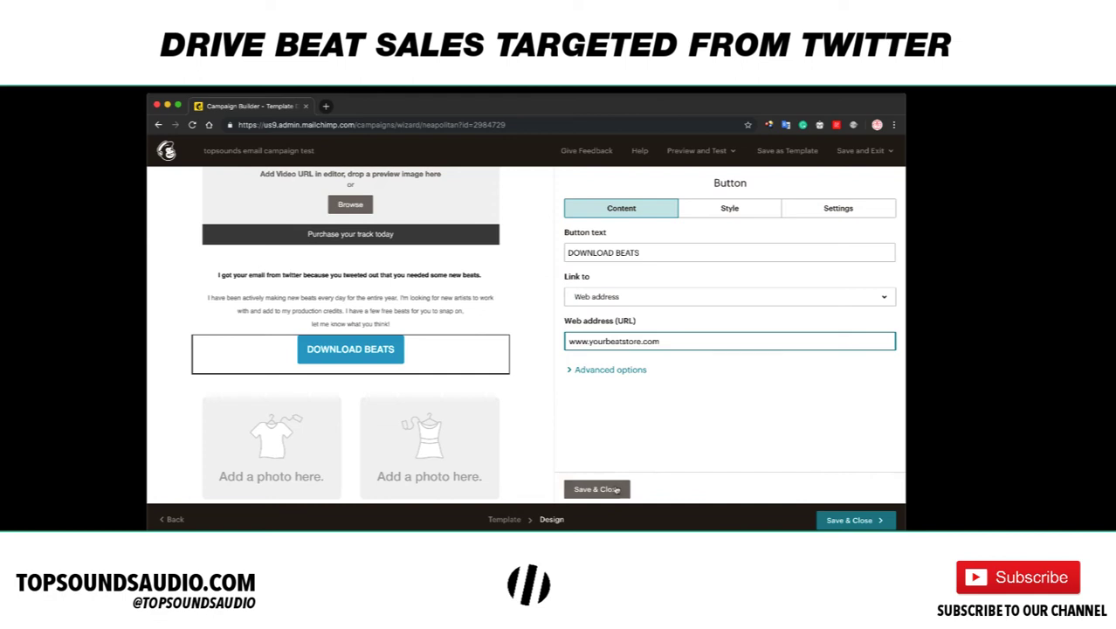
click(615, 490)
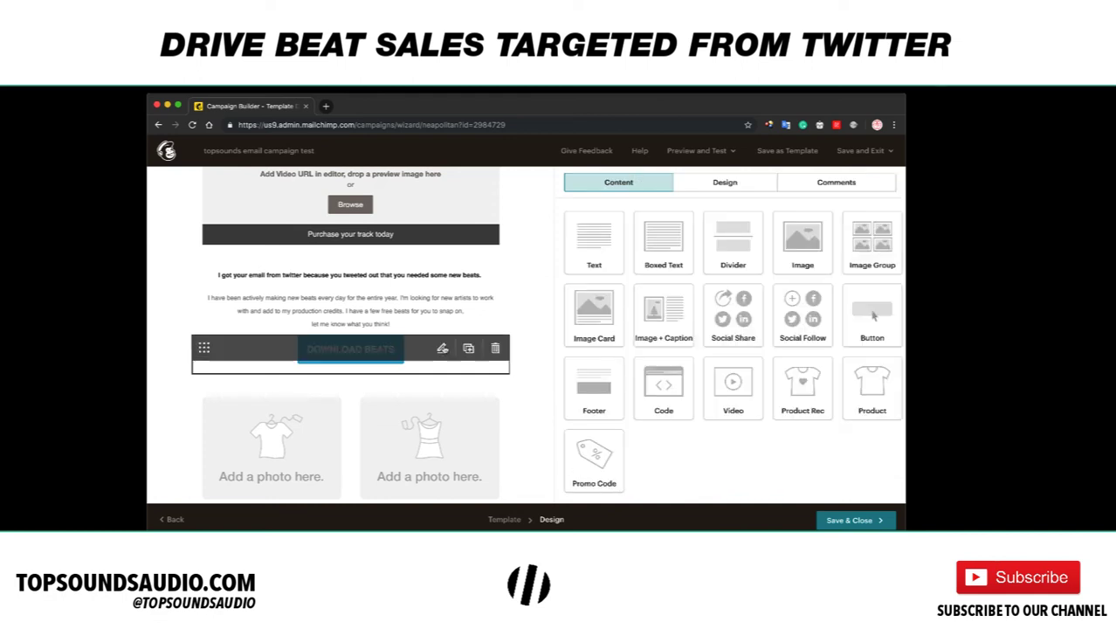
Change the DOWNLOAD BEATS button's background colour to the orange-red preset #ea5b3a and save the block
click(442, 347)
click(729, 208)
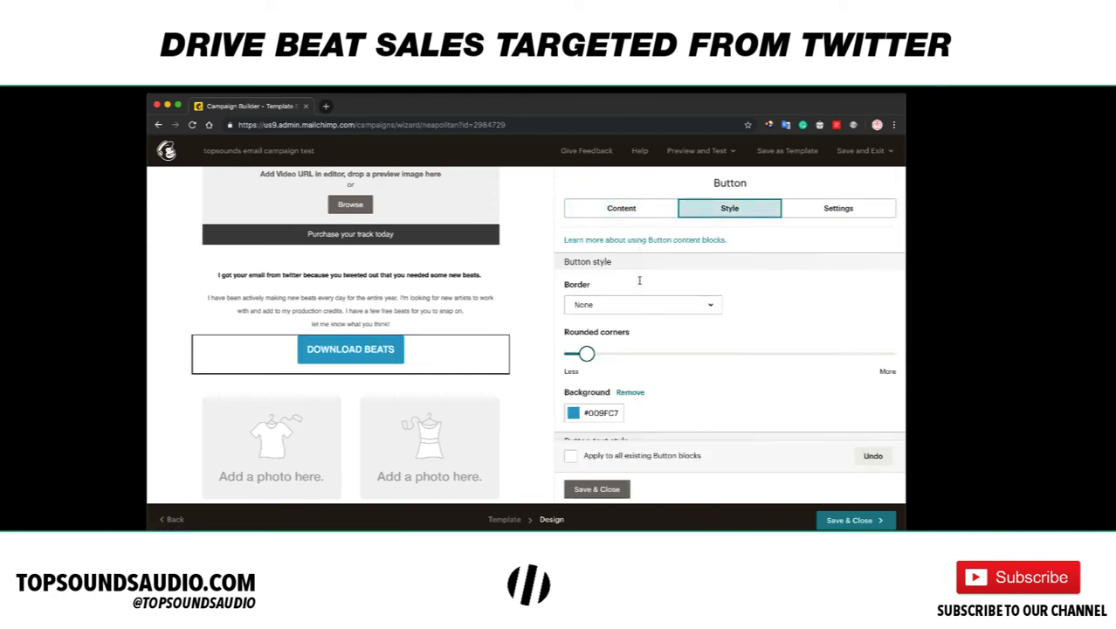
click(593, 412)
click(601, 369)
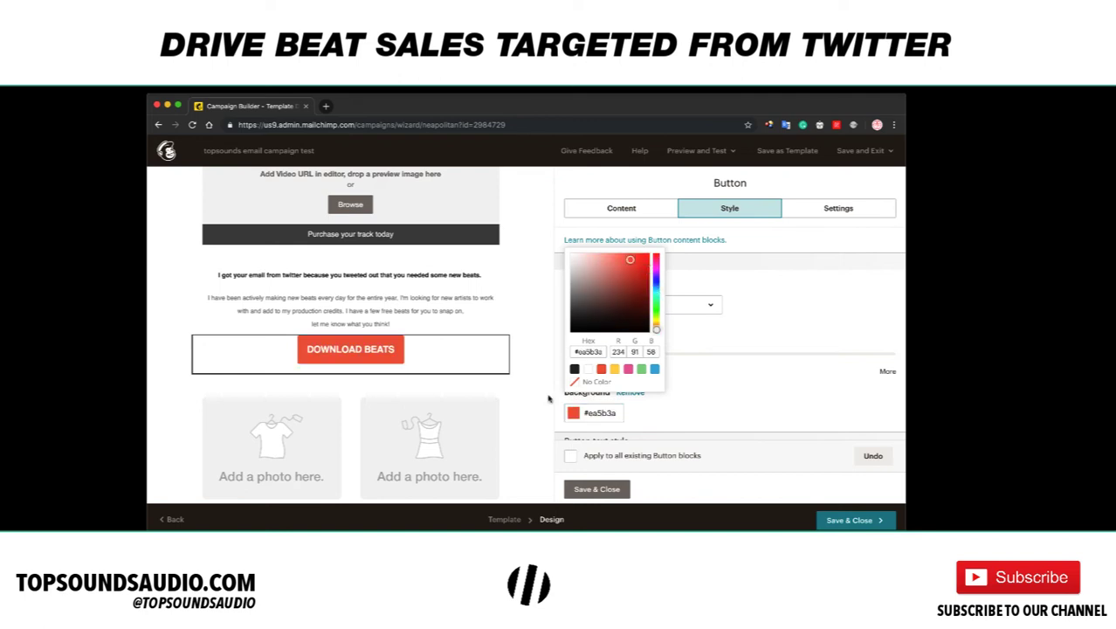
click(612, 489)
Delete the two-column image and caption block containing "Related products" and "What's on sale"
scroll(379, 296, down, 3)
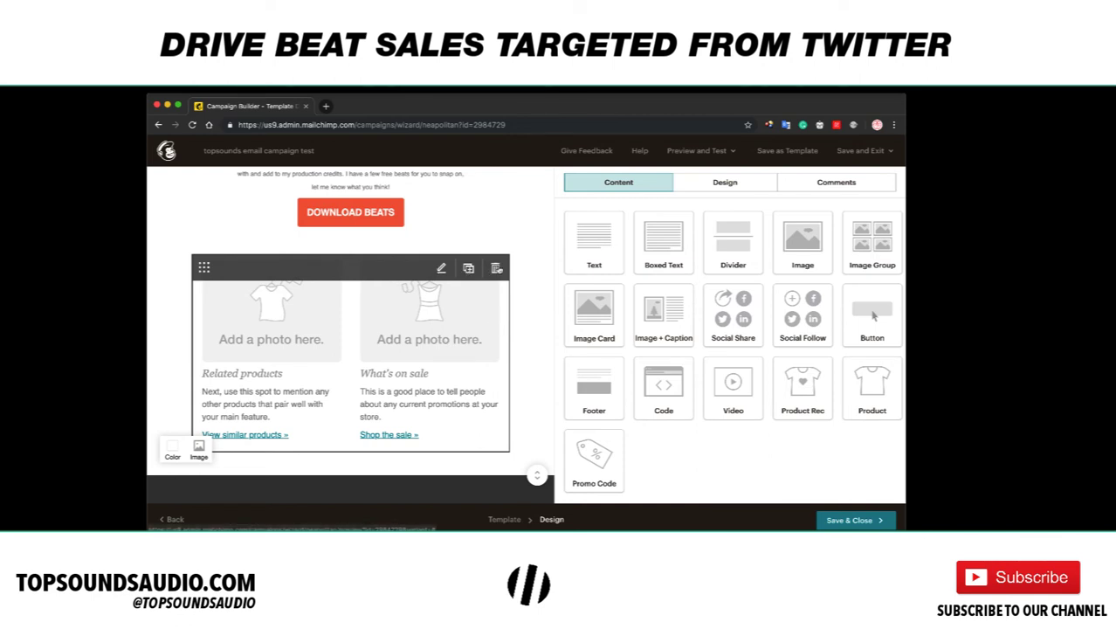
click(442, 270)
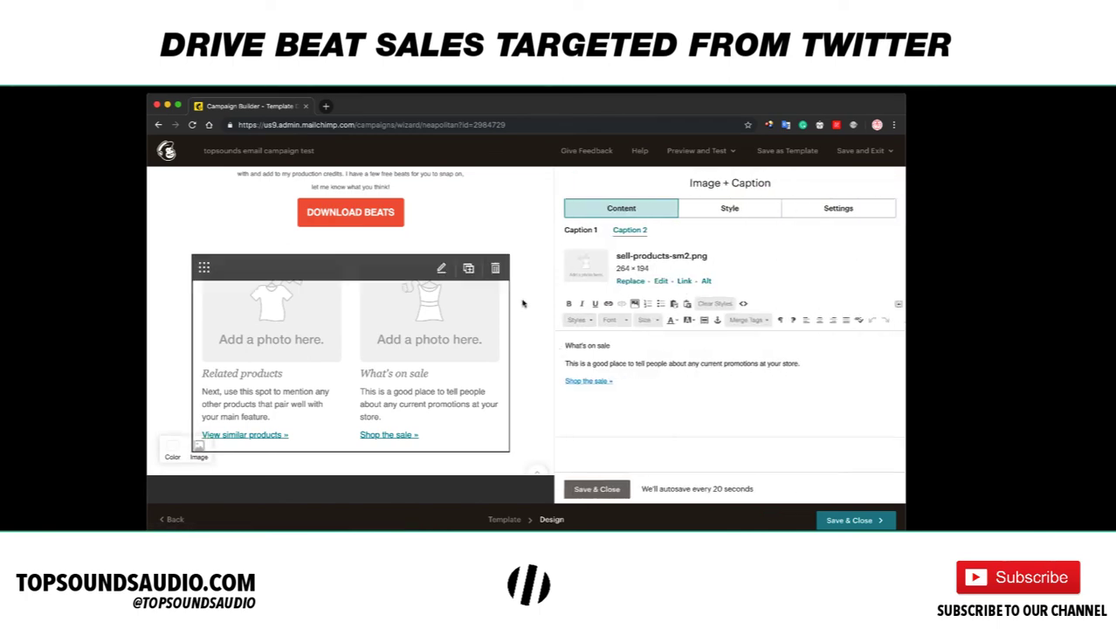
click(495, 268)
click(404, 377)
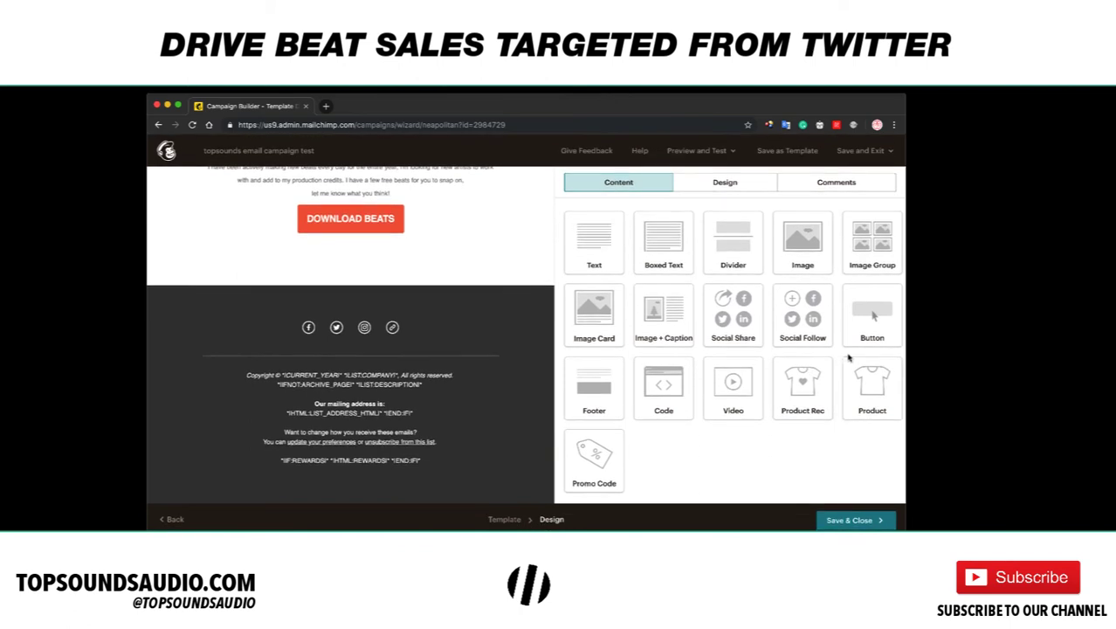
Add a Button block below the DOWNLOAD BEATS button and label it "5 - FREE BEATS"
drag(874, 316, 441, 288)
triple_click(574, 252)
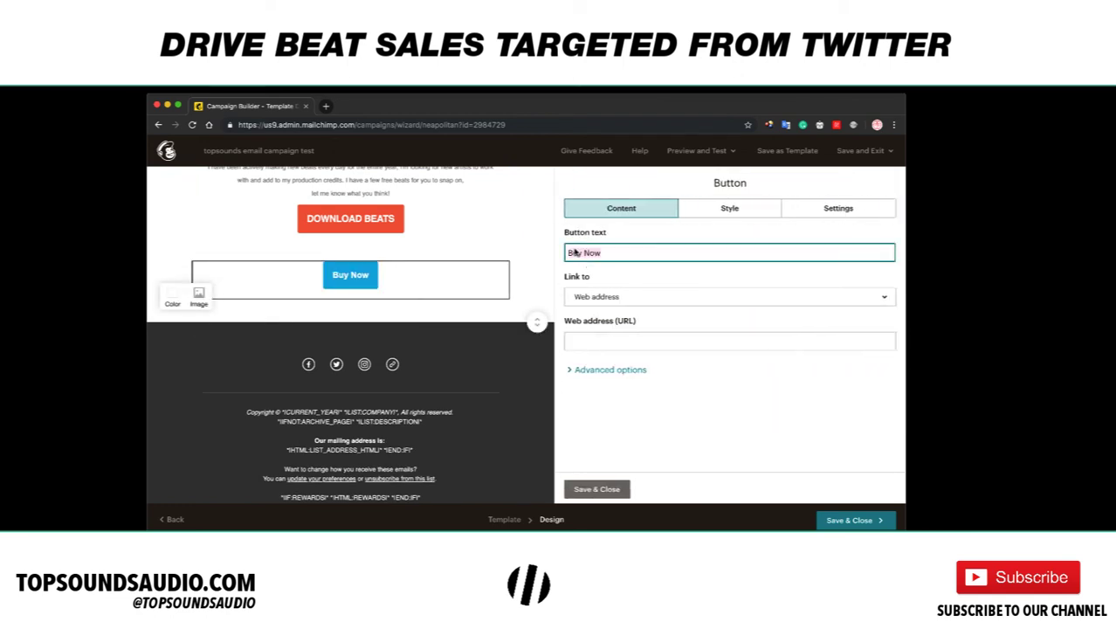
text(5 - fre)
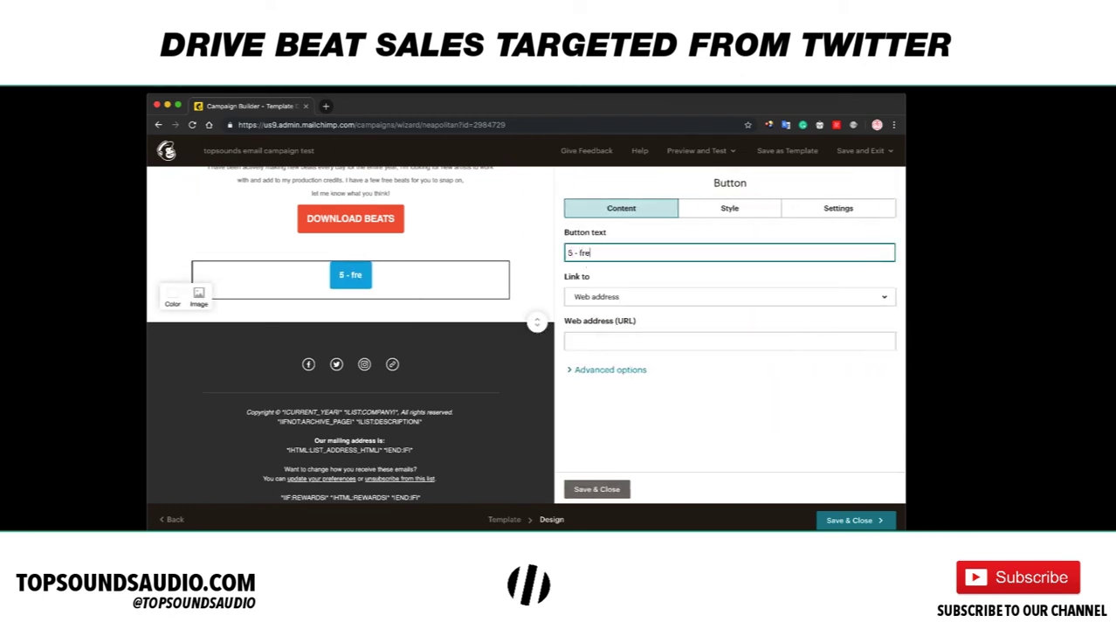
text(e)
key(BackSpace)
key(BackSpace)
key(BackSpace)
key(BackSpace)
text(FREE BEATS)
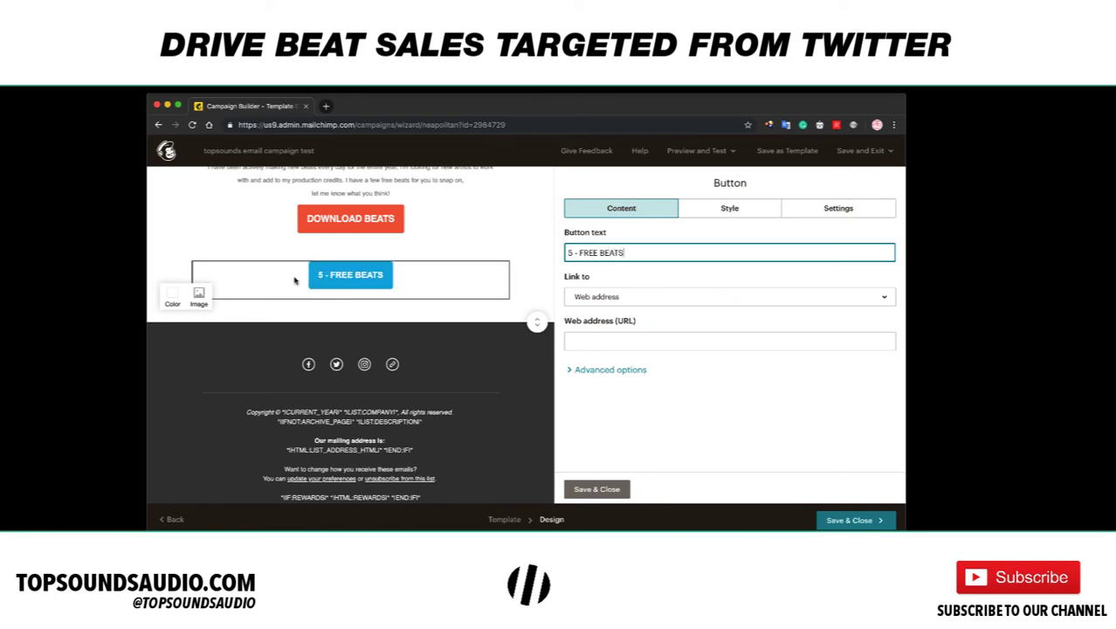
Move the video block between the DOWNLOAD BEATS and 5 - FREE BEATS buttons, and save the open button block
scroll(393, 313, up, 5)
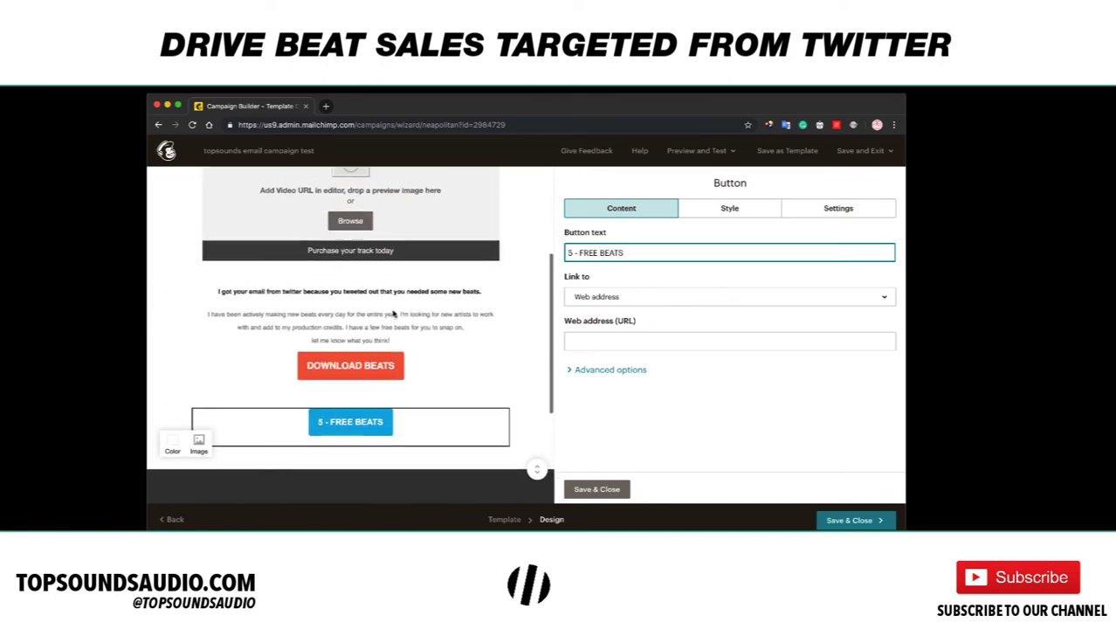
scroll(349, 332, down, 1)
scroll(262, 262, up, 2)
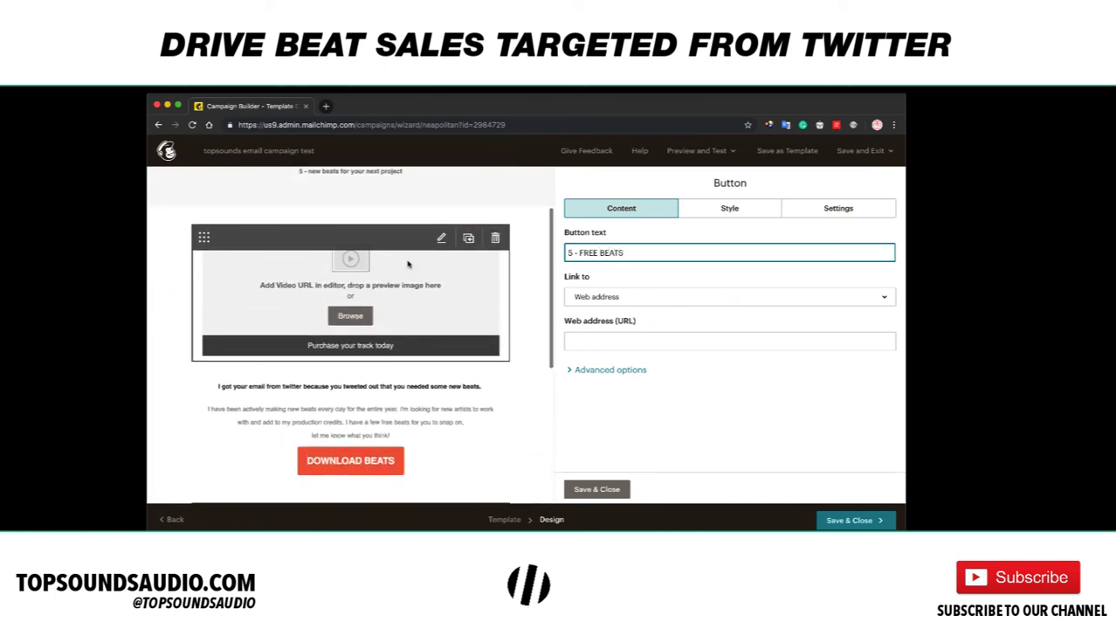
drag(216, 230, 239, 354)
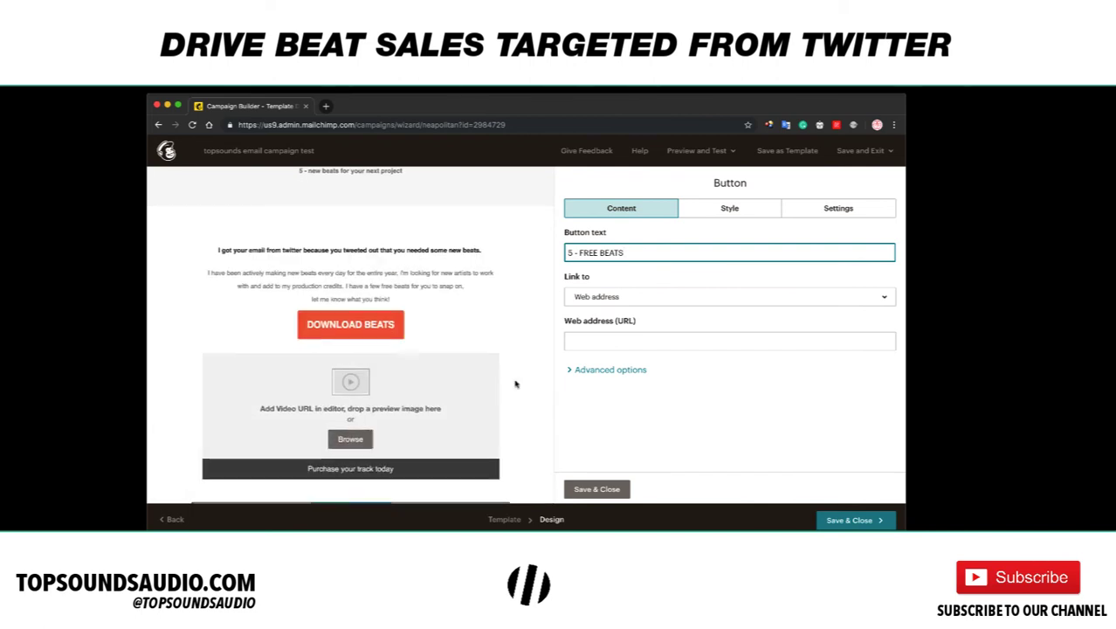
scroll(515, 382, down, 3)
scroll(524, 436, up, 5)
scroll(515, 383, down, 2)
scroll(515, 382, up, 2)
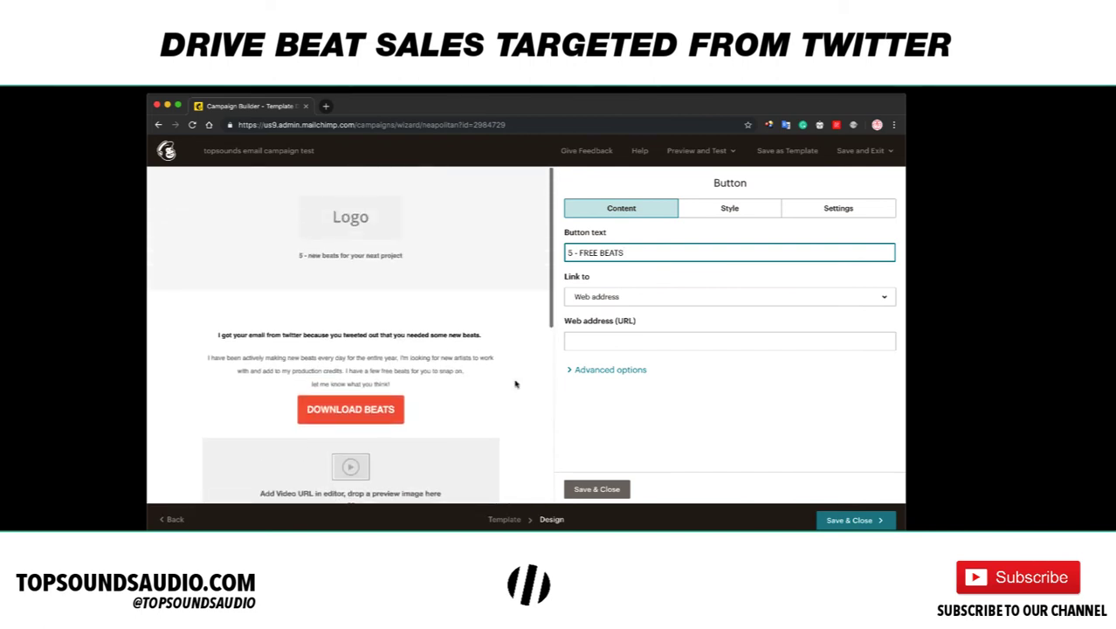
mouse_move(422, 422)
scroll(422, 421, down, 3)
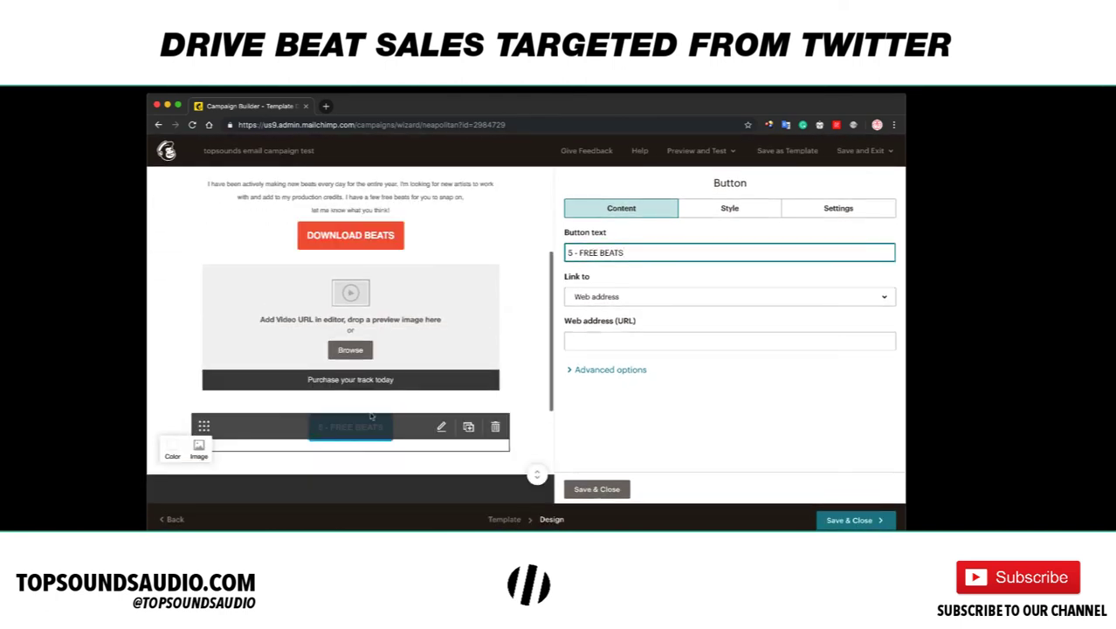
scroll(371, 435, up, 4)
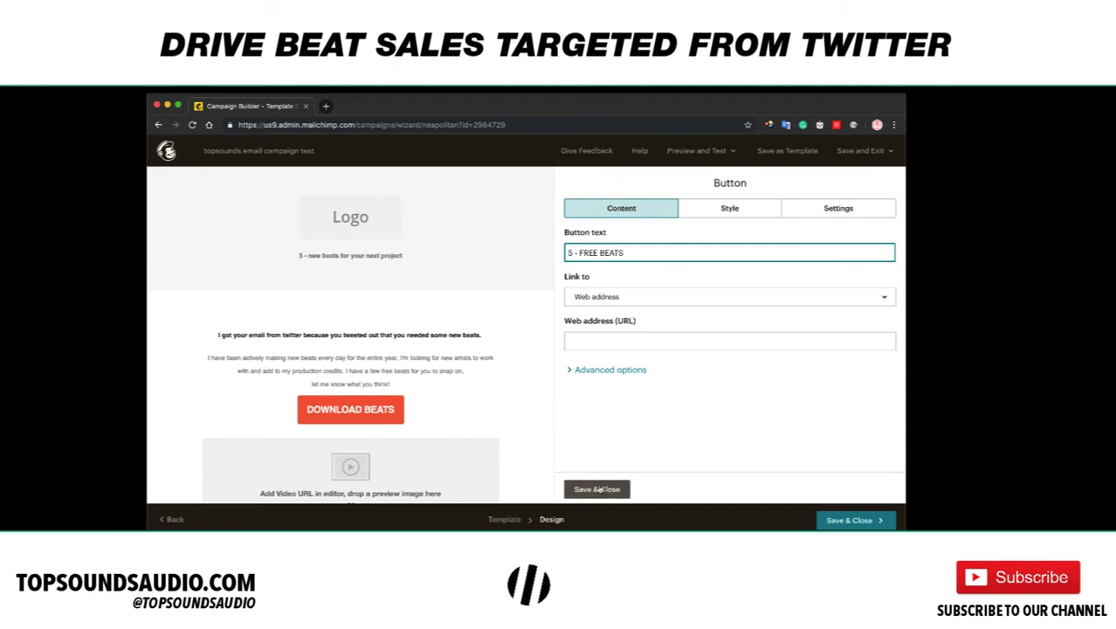
click(597, 489)
Set the 5 - FREE BEATS button to link to a File, leaving the file URL empty, and check its advanced options
scroll(370, 316, down, 5)
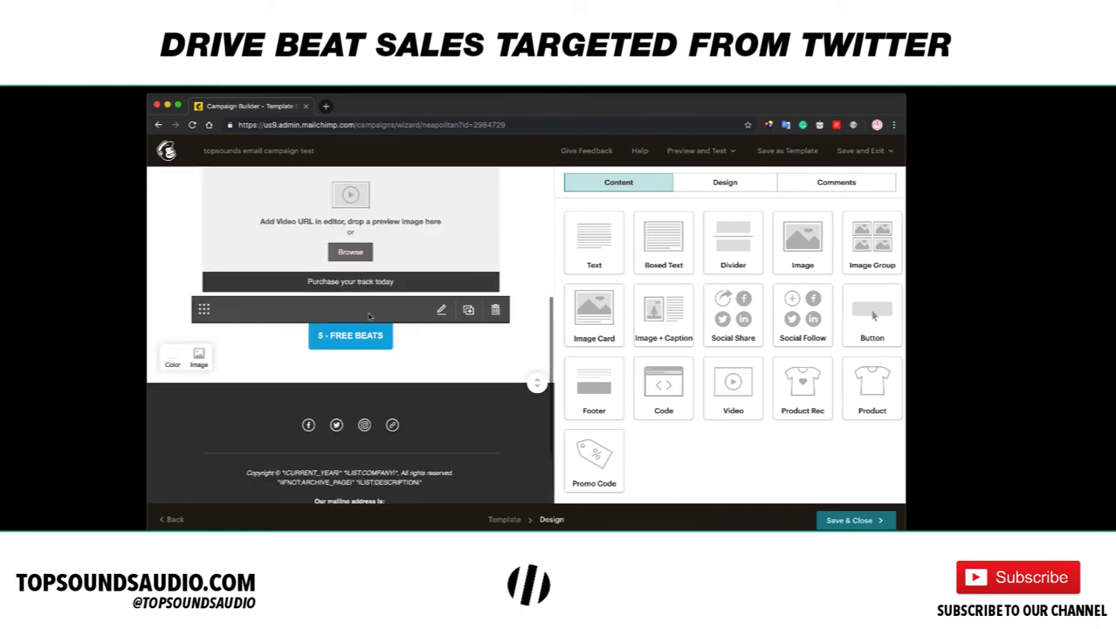
click(370, 318)
click(691, 297)
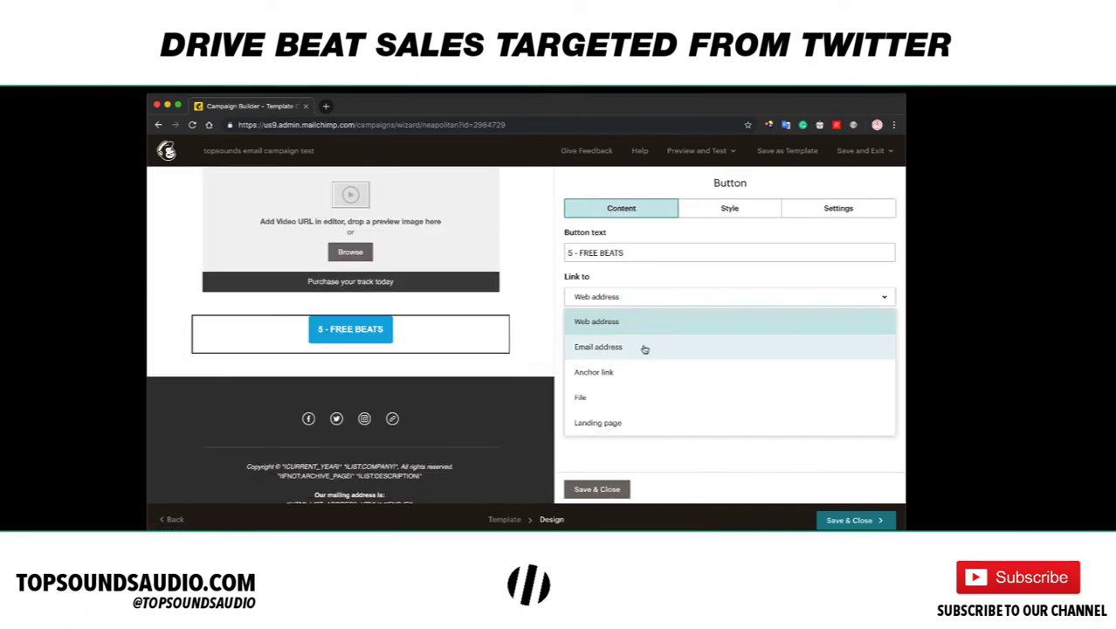
click(633, 396)
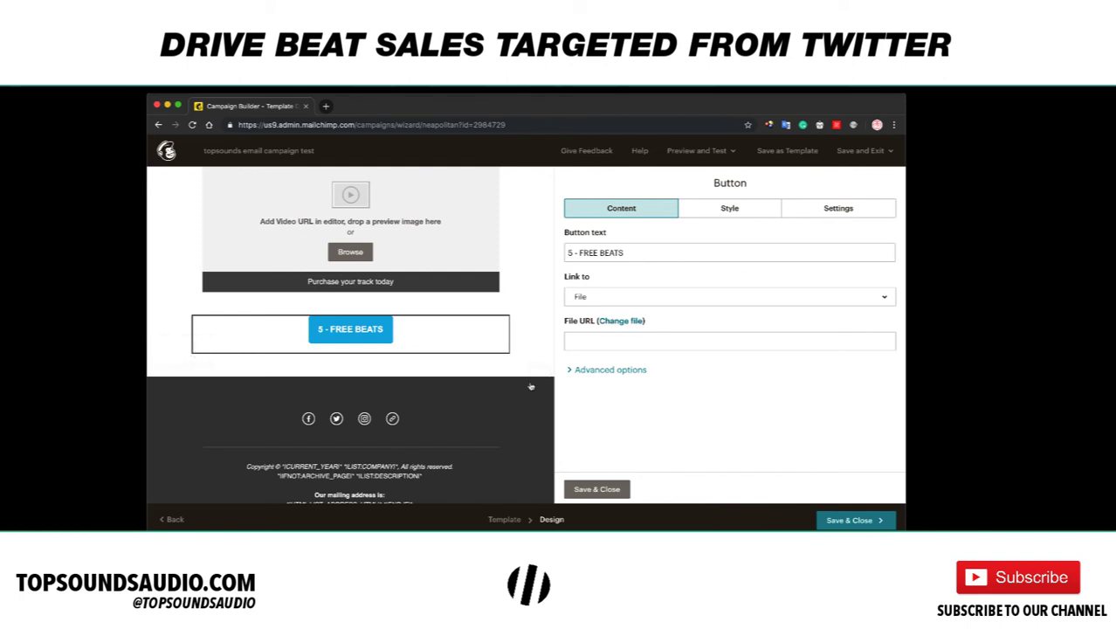
click(576, 371)
scroll(576, 374, down, 2)
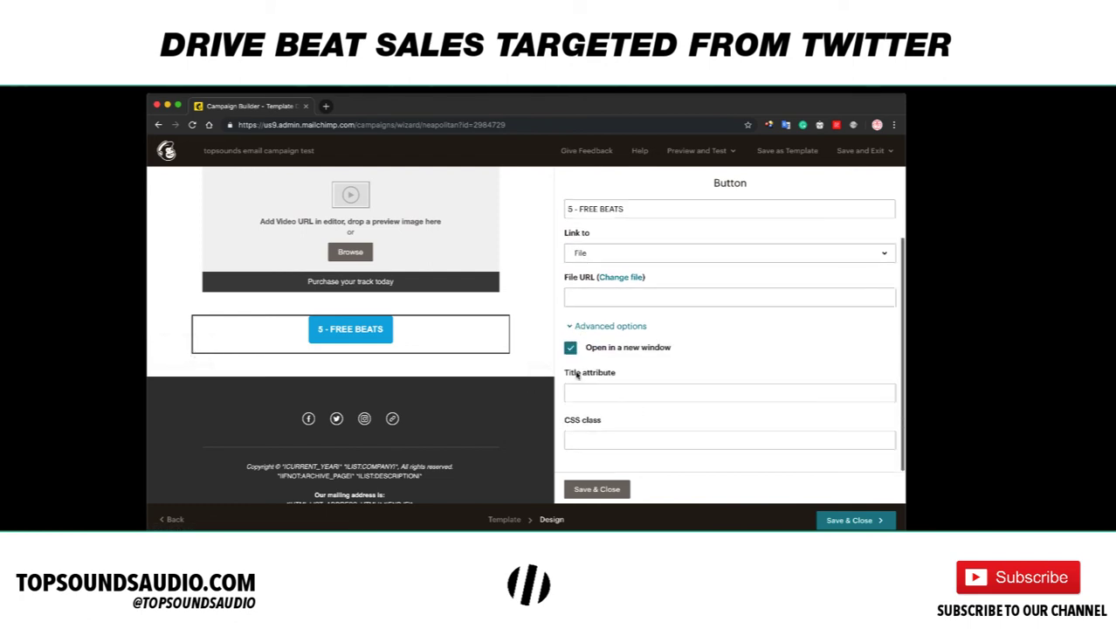
click(569, 322)
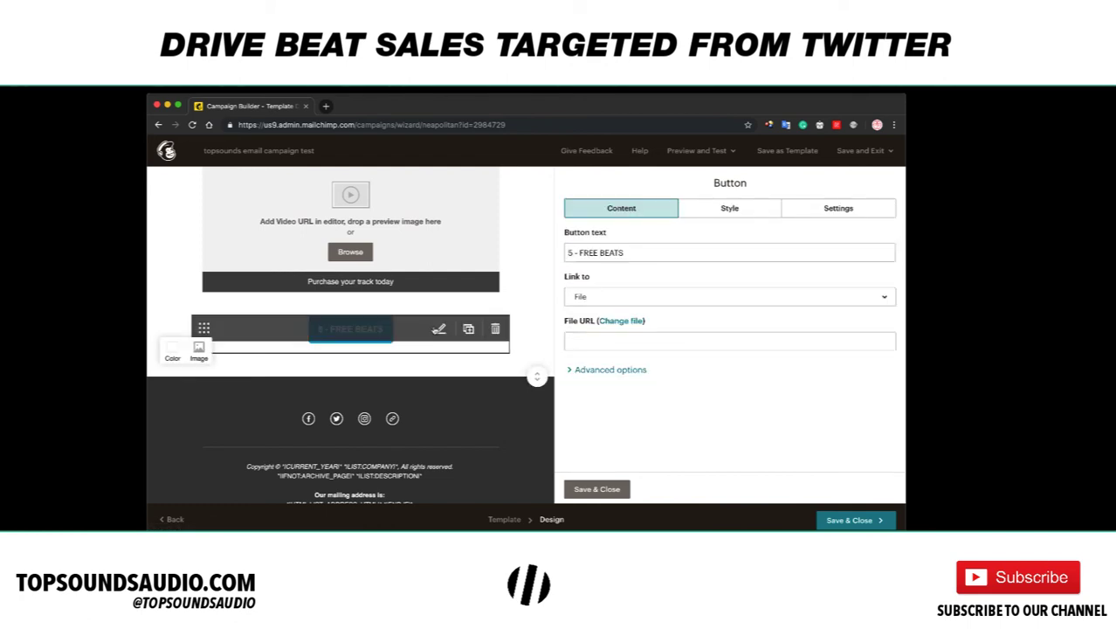
Open the video block below the DOWNLOAD BEATS button for editing
scroll(470, 352, up, 6)
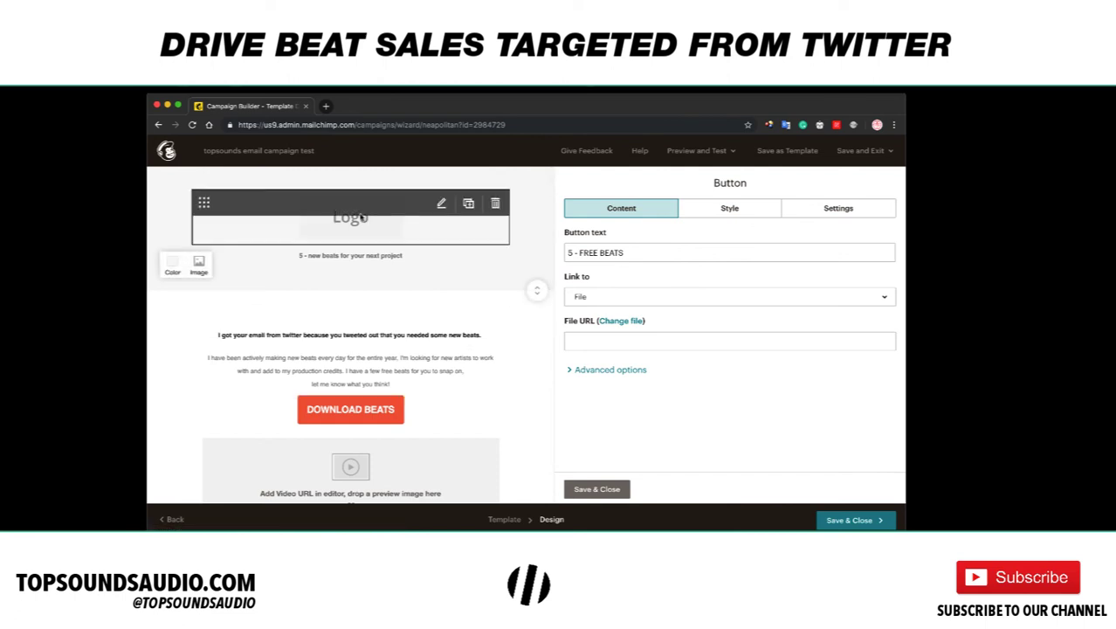
scroll(443, 381, down, 2)
click(444, 380)
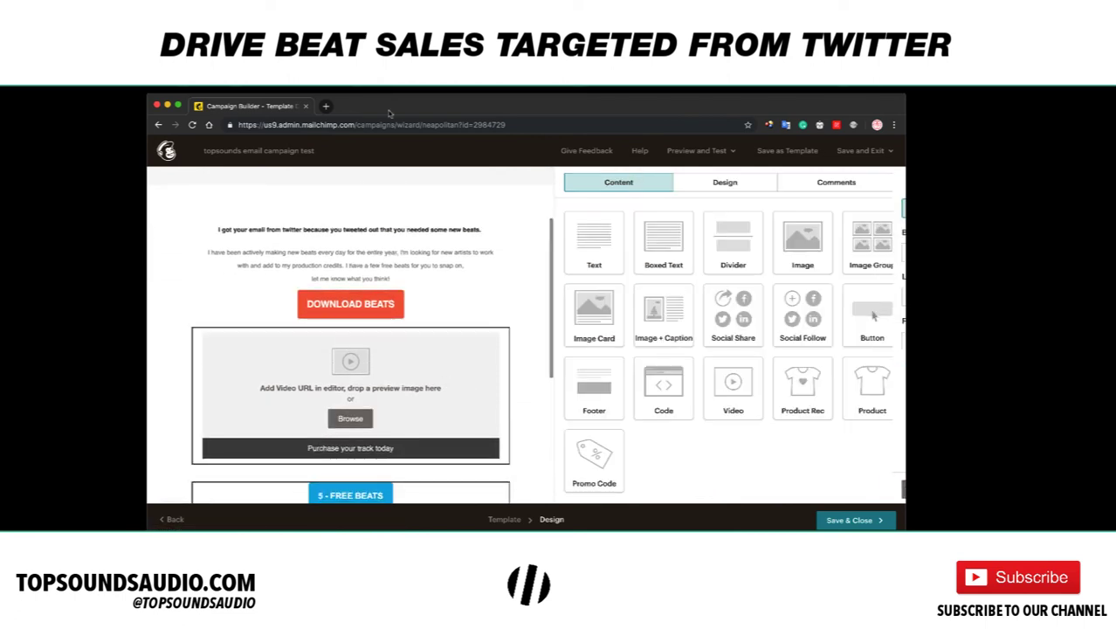
Open YouTube in a new browser tab and search for "mac miller type beat"
click(326, 107)
text(YOUTUBE.C)
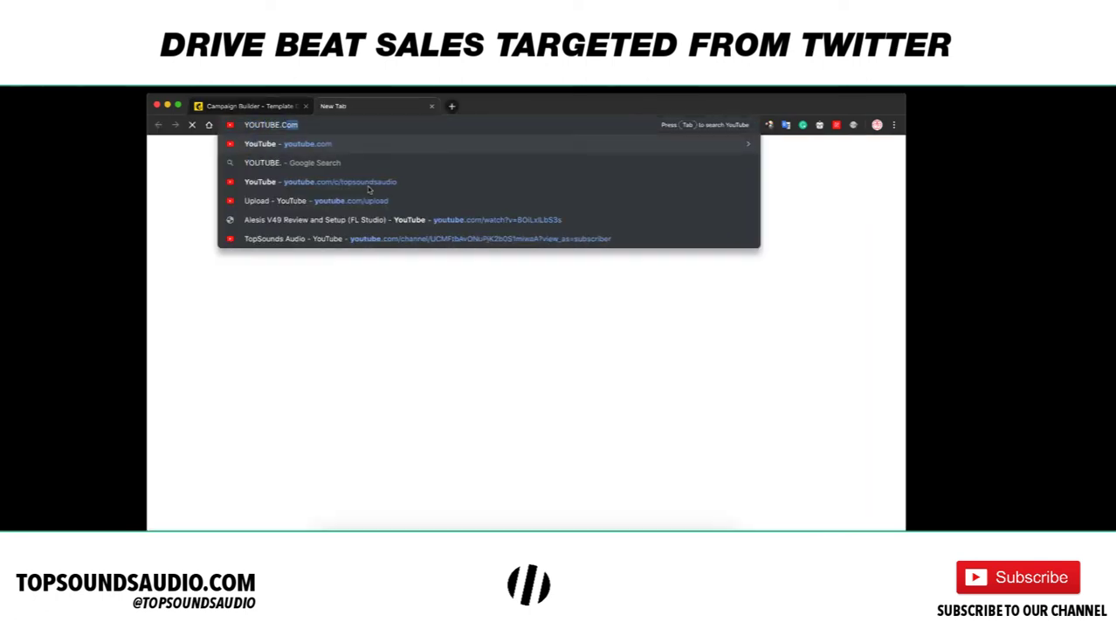
text(OM)
key(Return)
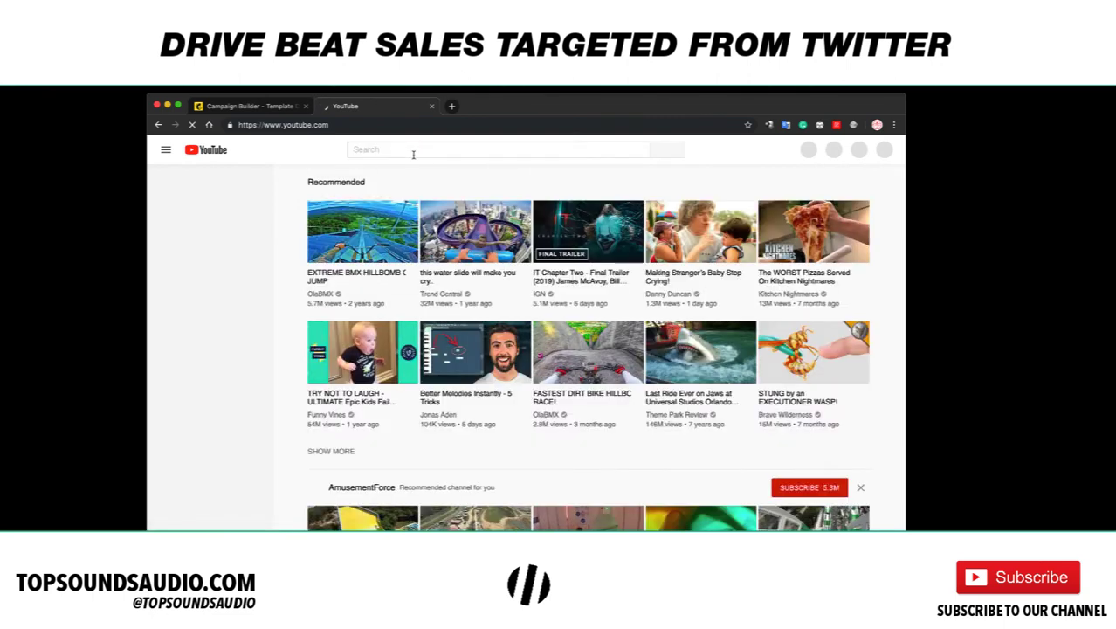
click(435, 153)
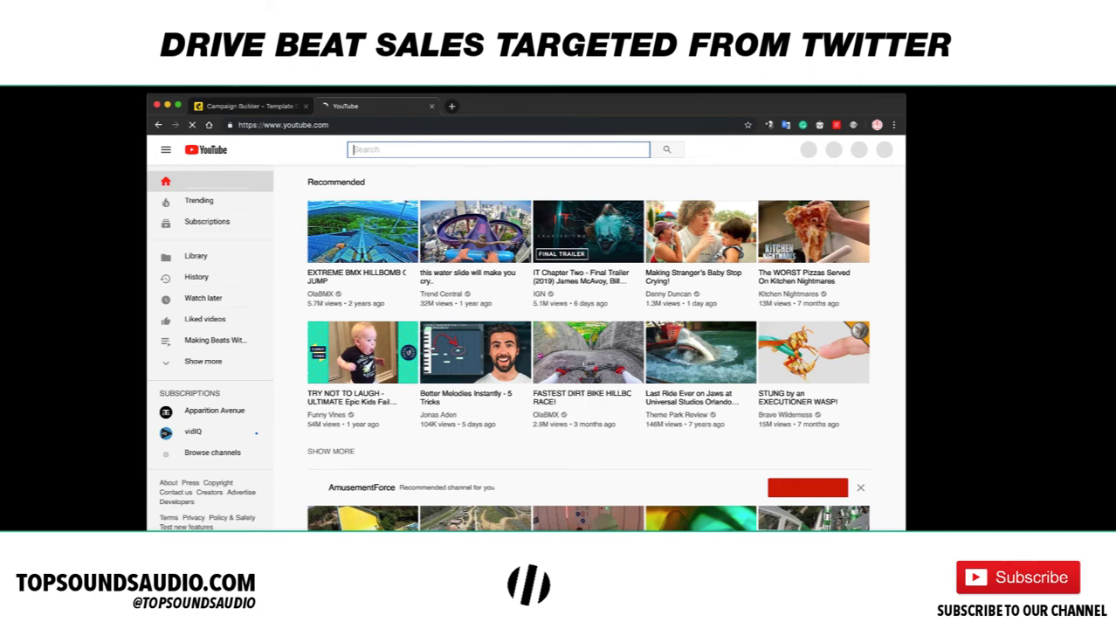
text(mac miller type beat)
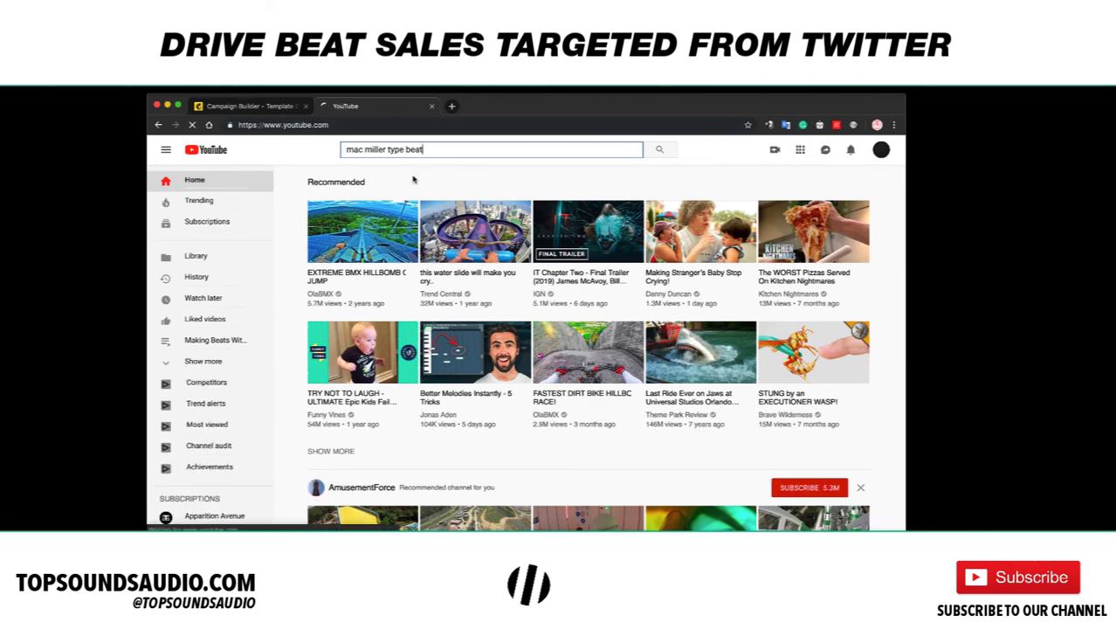
key(Return)
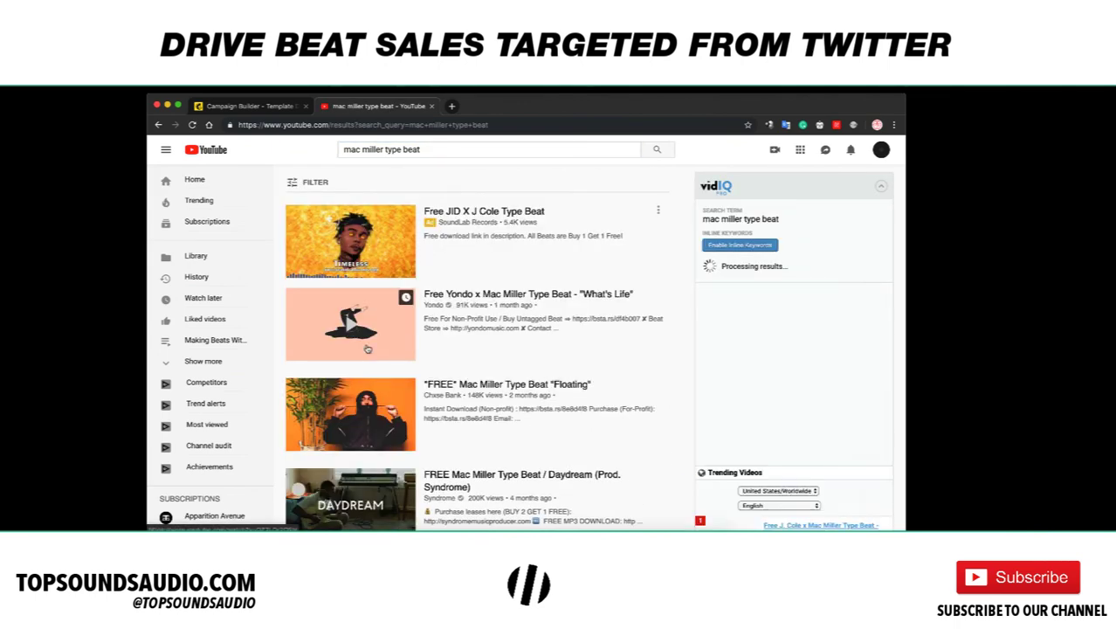
Copy the address of the "Mac Miller Type Beat | Chill Old School Boom Bap Hip-Hop Beat" video into the Mailchimp video block's Video URL
scroll(392, 469, down, 2)
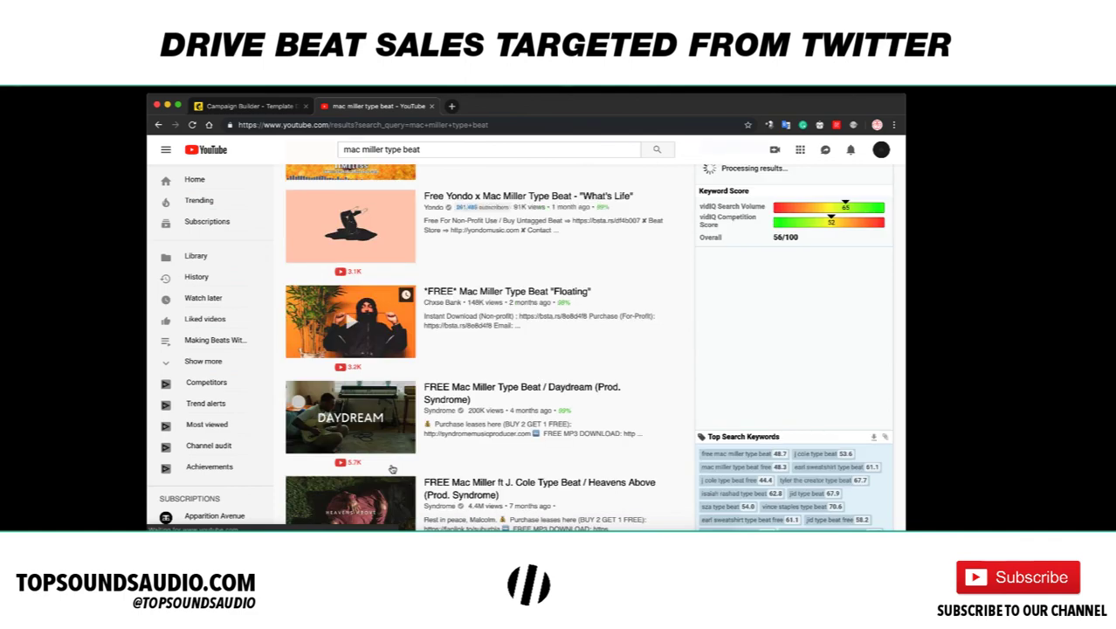
scroll(598, 375, down, 10)
scroll(598, 374, down, 8)
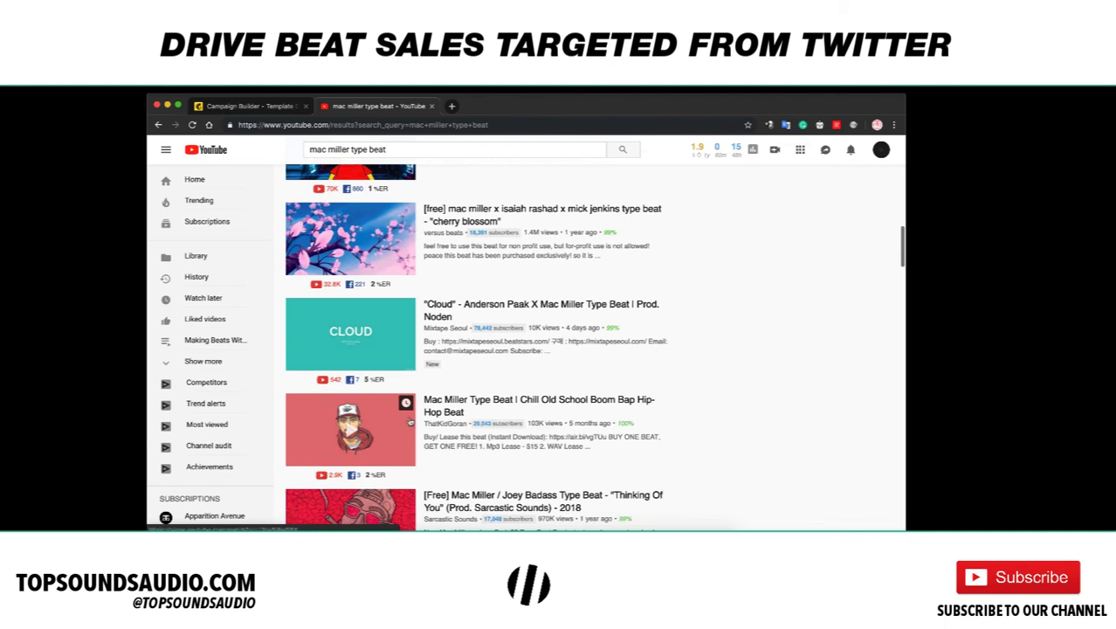
click(410, 421)
click(367, 124)
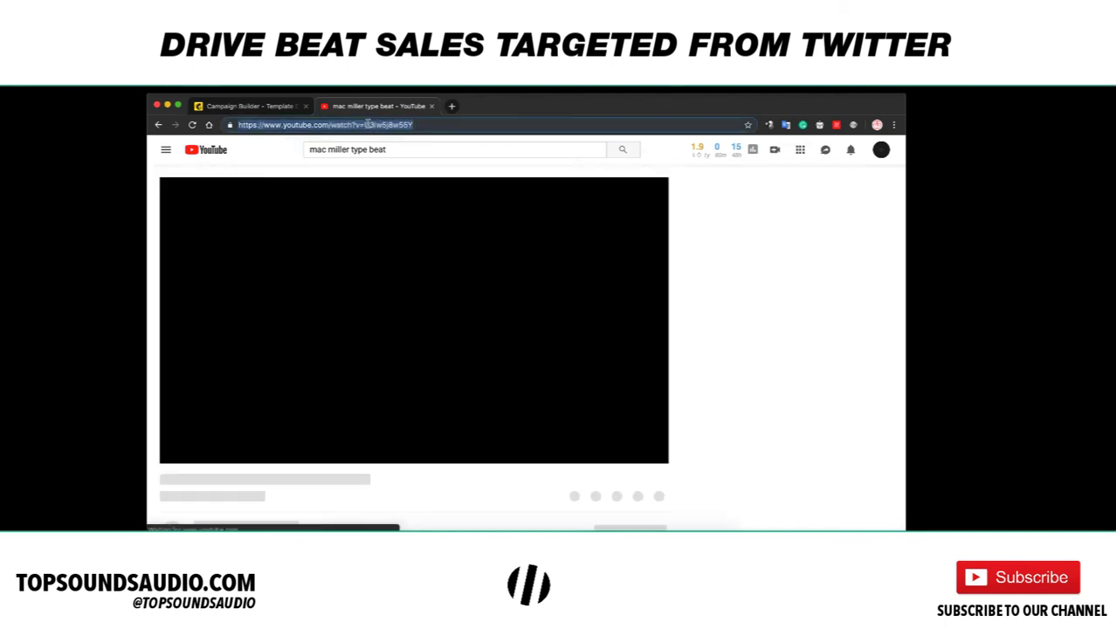
click(249, 105)
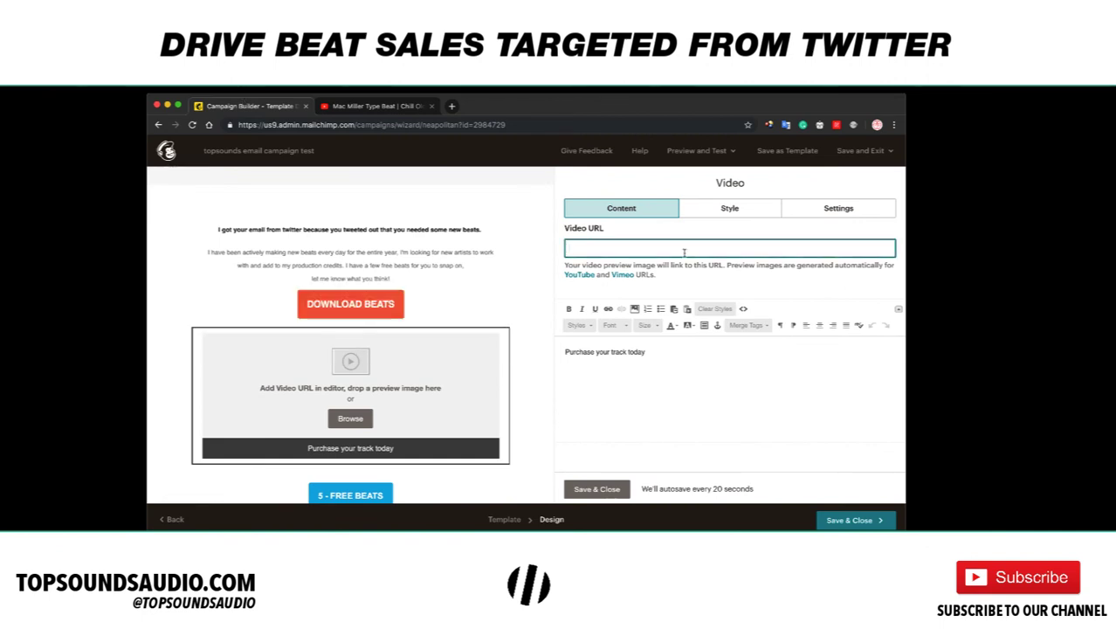
text(https://www.youtube.com/watch?v=U3iw5j8w55Y)
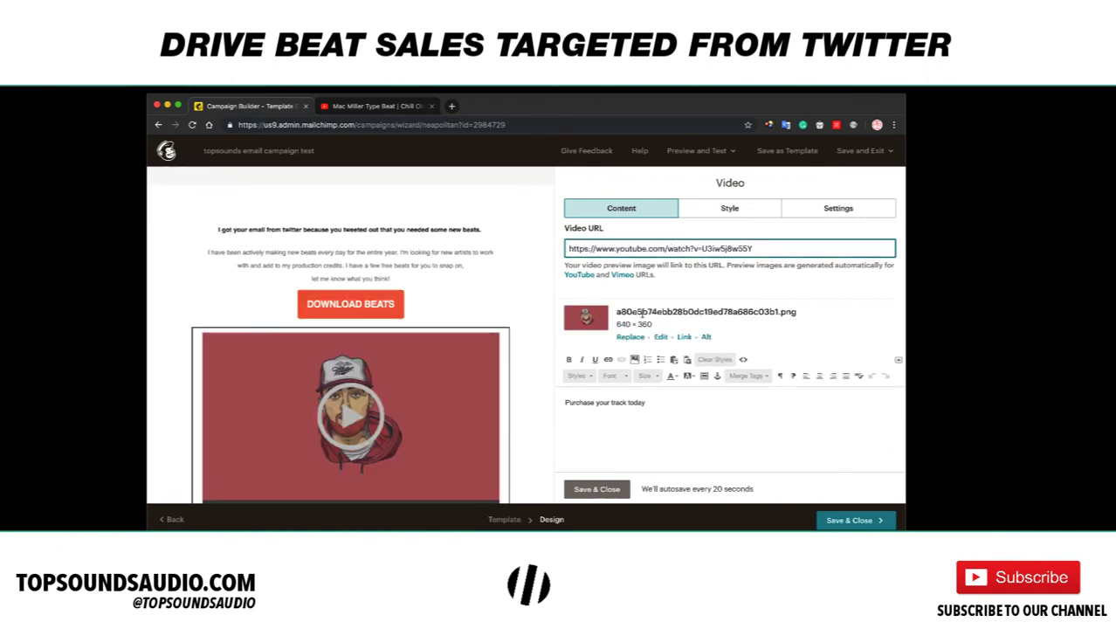
Replace the video block's caption with "Free Mac Miller Type Beat" and save and close the block
scroll(528, 377, down, 5)
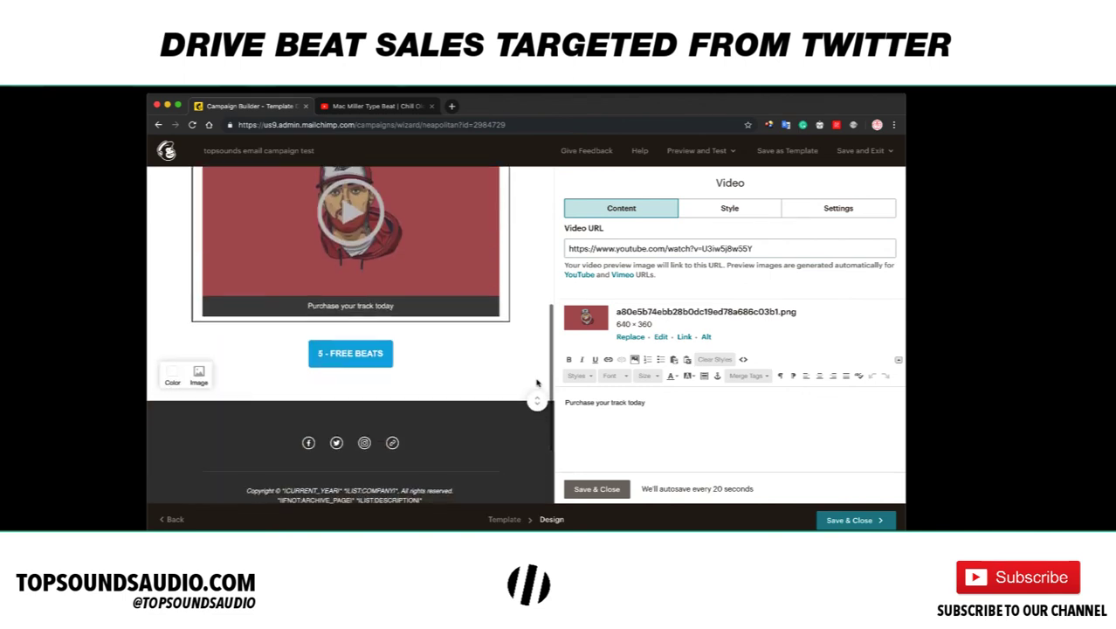
scroll(535, 382, up, 3)
triple_click(661, 401)
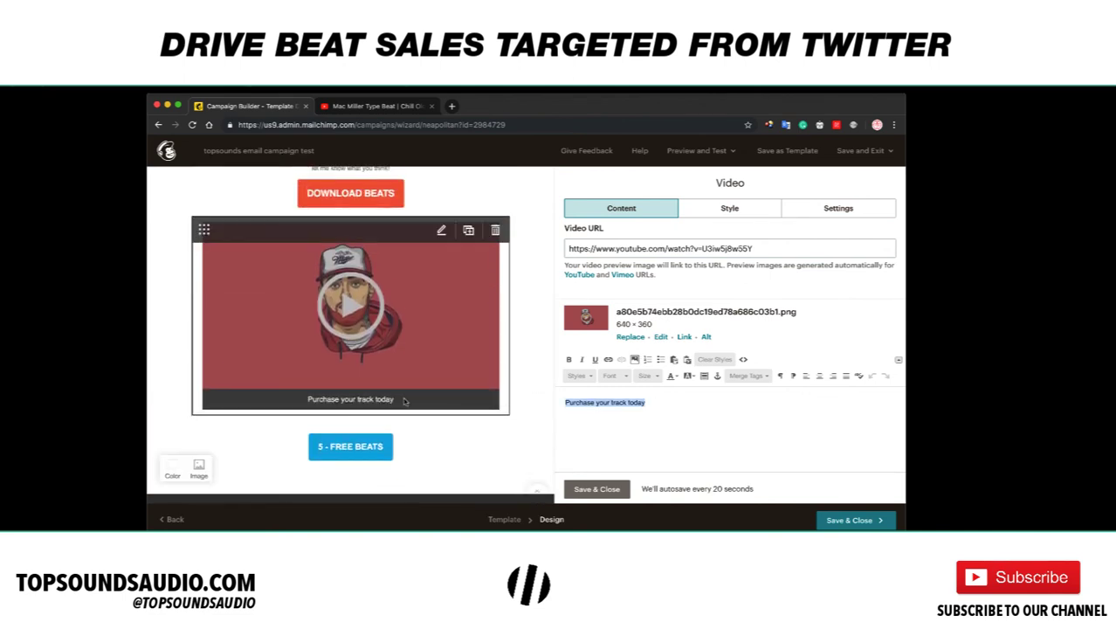
key(BackSpace)
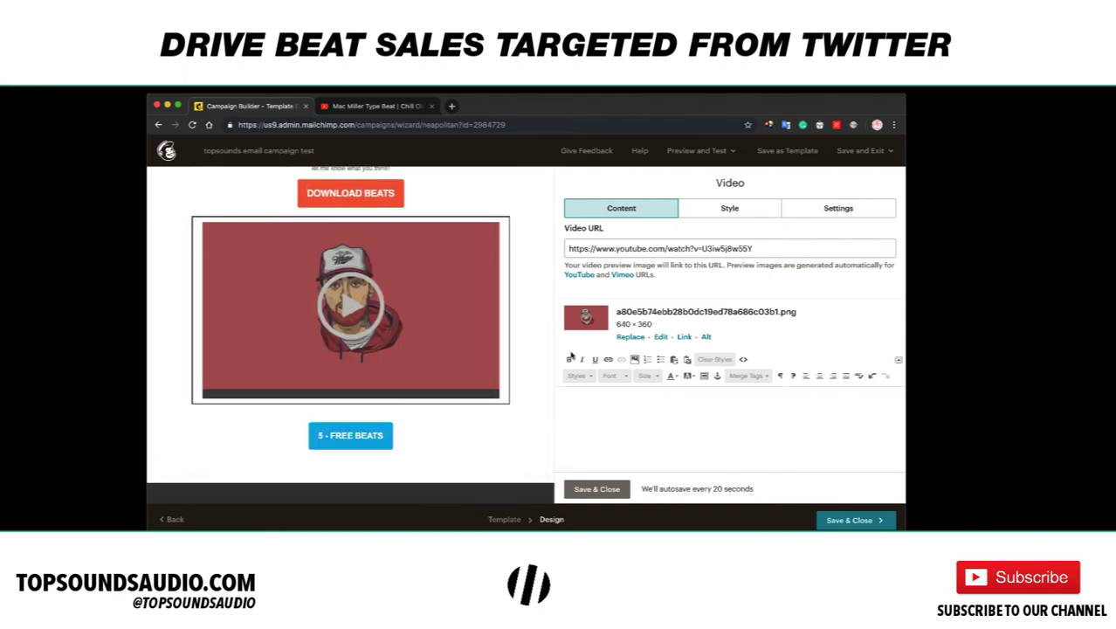
text(Free)
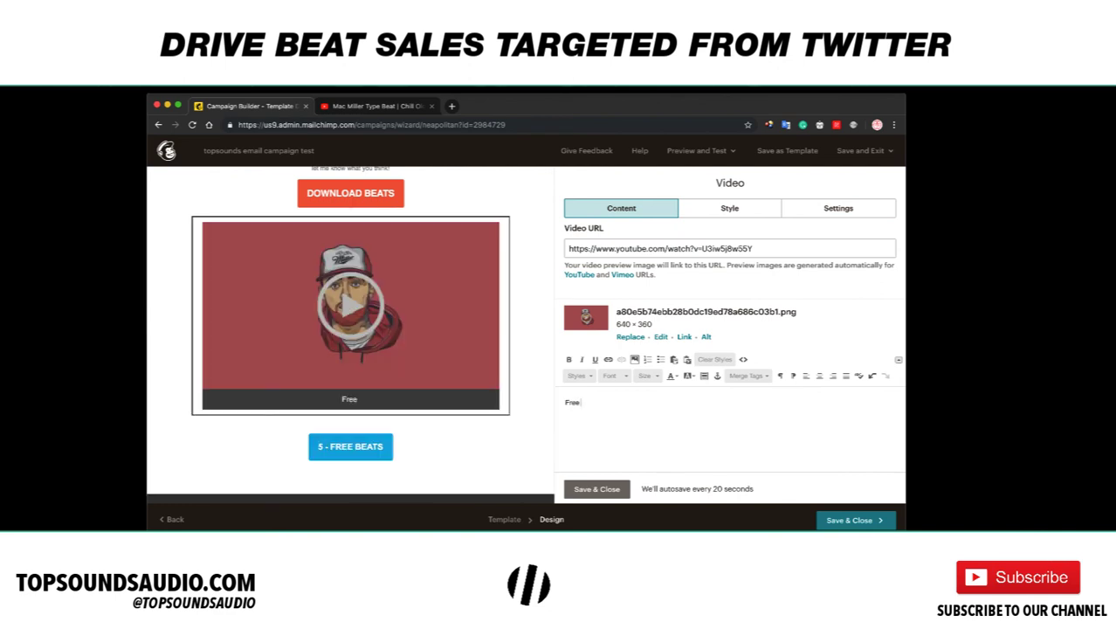
text( Mac Miller R)
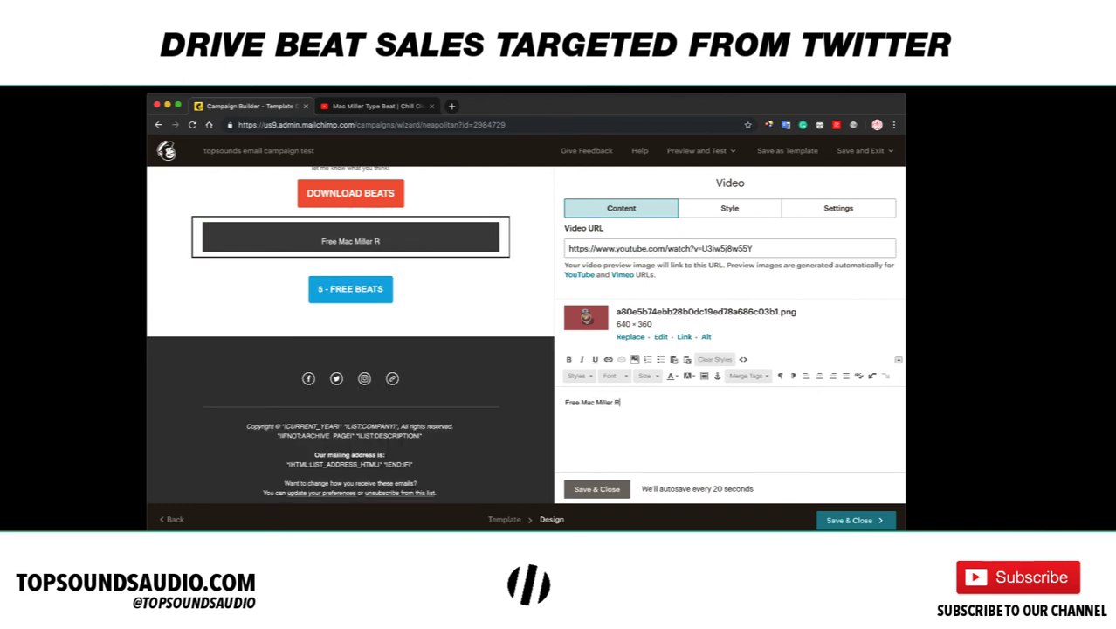
key(BackSpace)
text(Type Beqat)
key(BackSpace)
key(BackSpace)
key(BackSpace)
text(at)
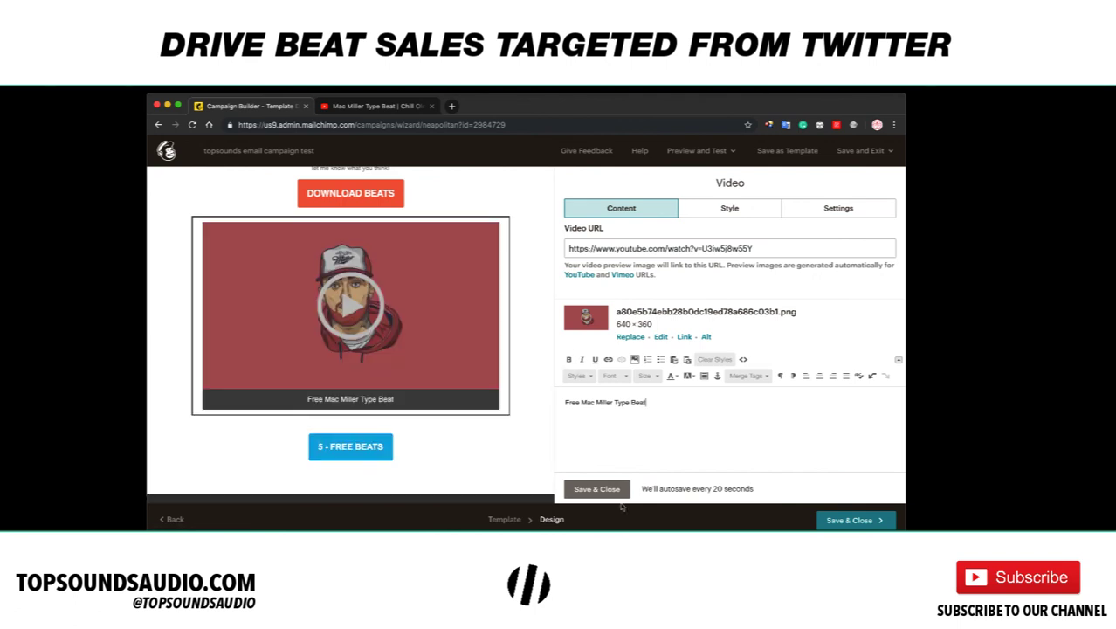
click(596, 489)
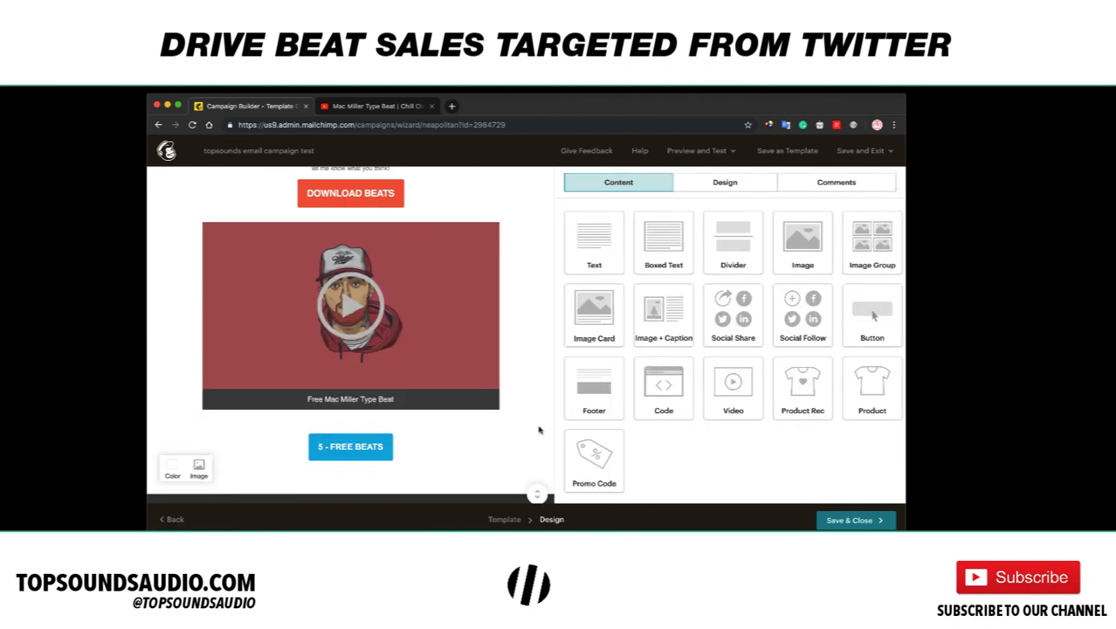
Review the top of the email and examine the template's Mobile Styles and Footer design settings without changing them
scroll(538, 428, up, 5)
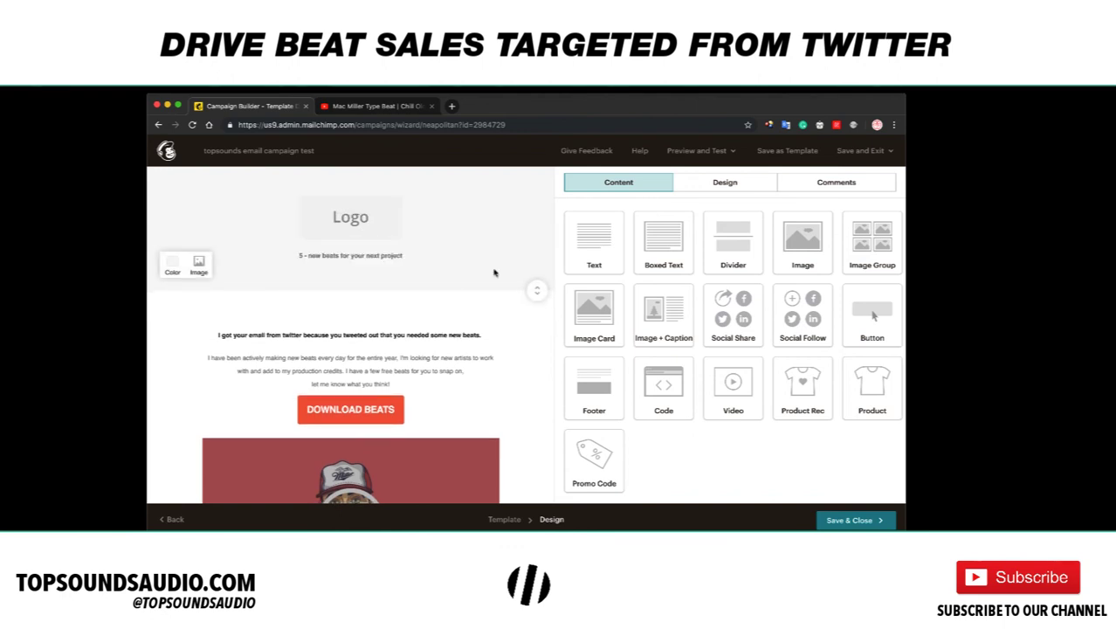
scroll(524, 371, down, 2)
scroll(538, 378, up, 2)
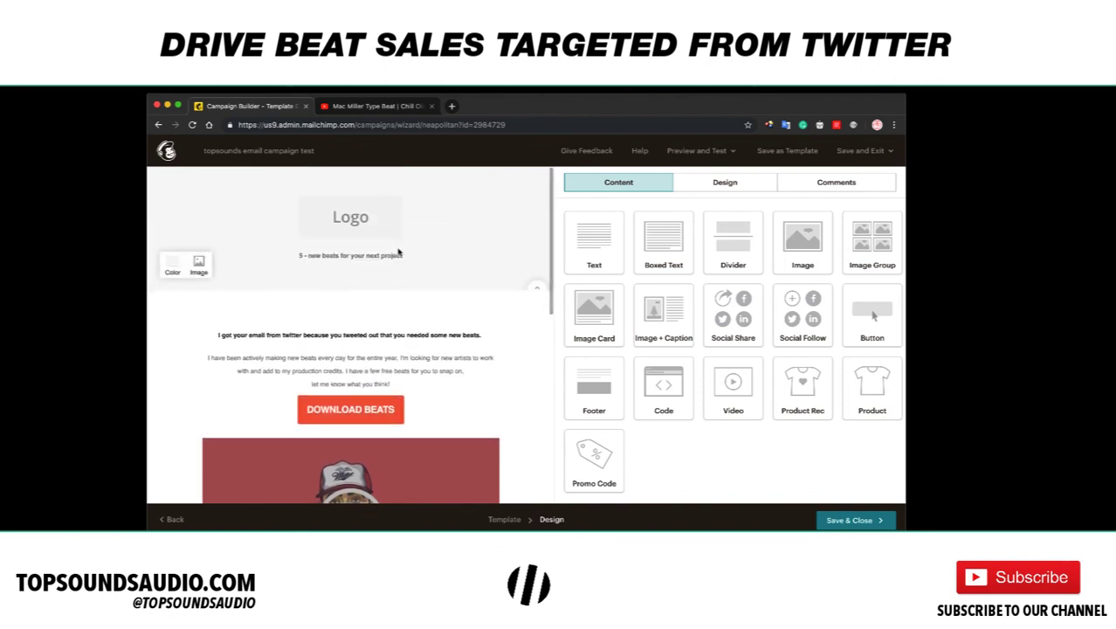
click(768, 183)
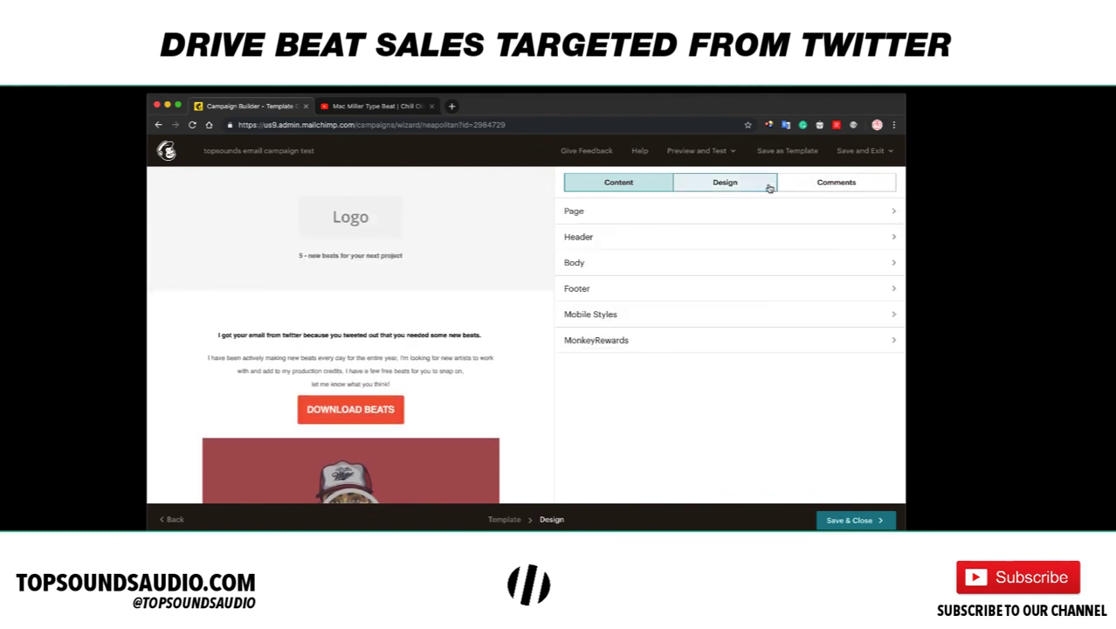
click(815, 190)
click(694, 182)
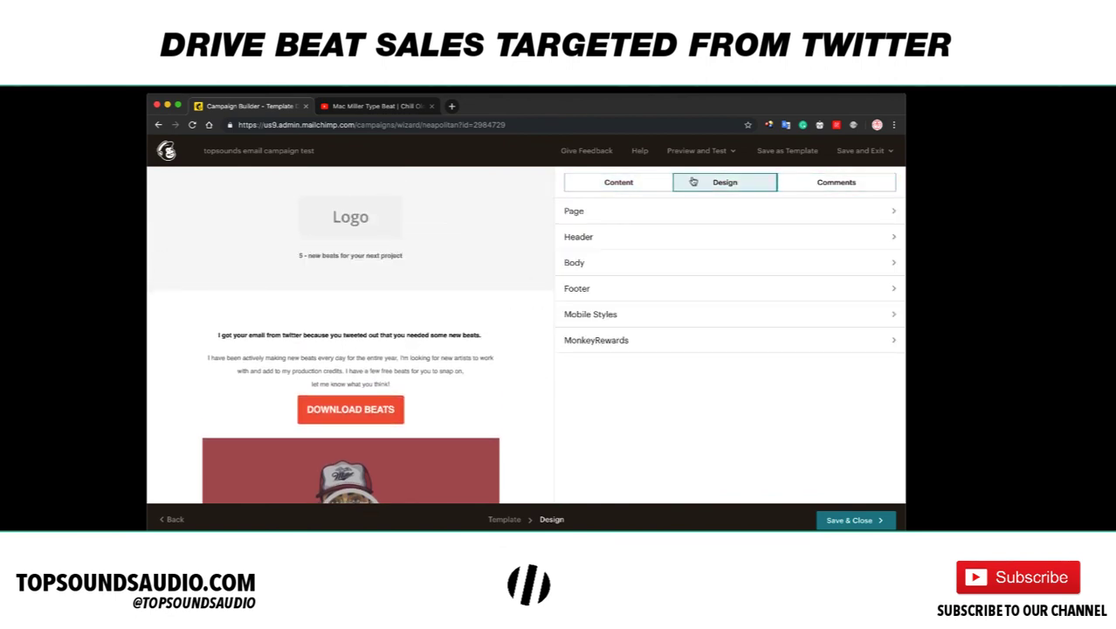
click(609, 315)
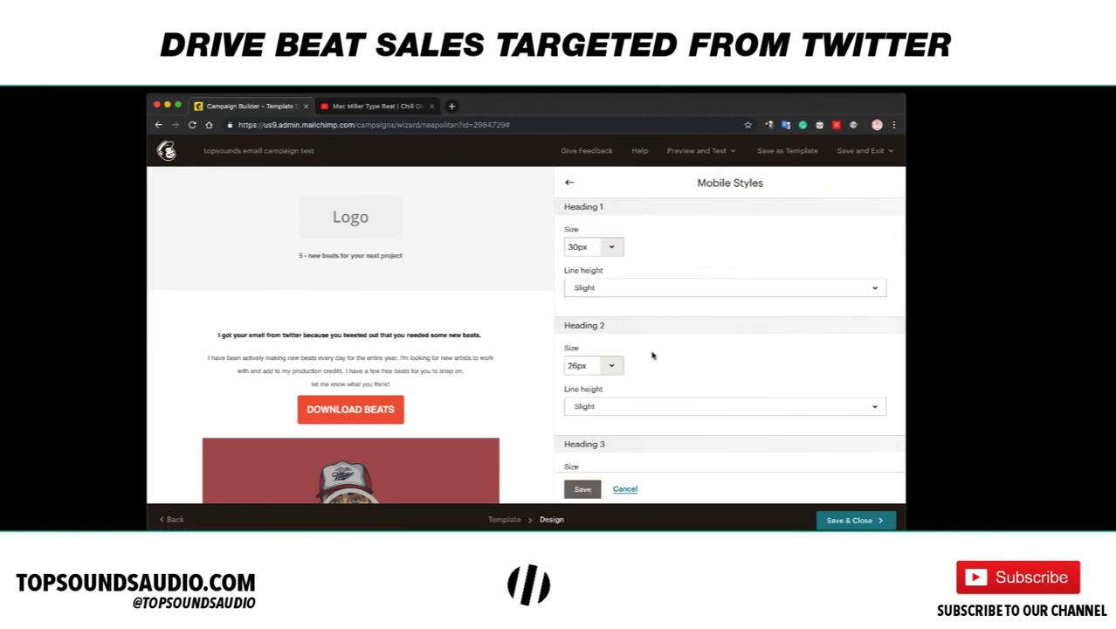
scroll(625, 349, down, 5)
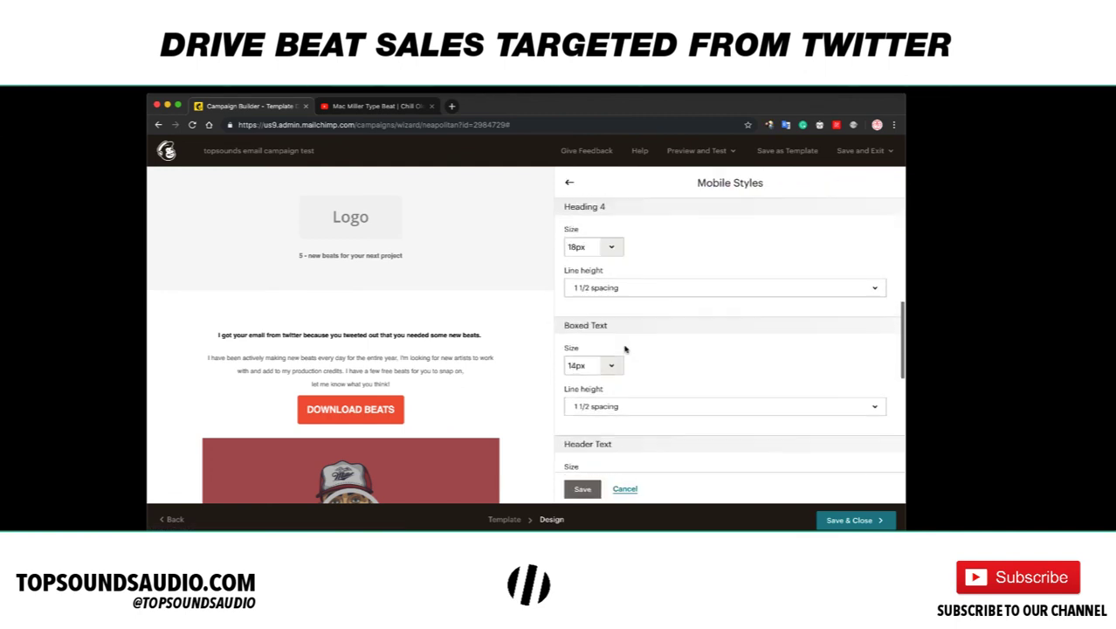
scroll(625, 349, up, 5)
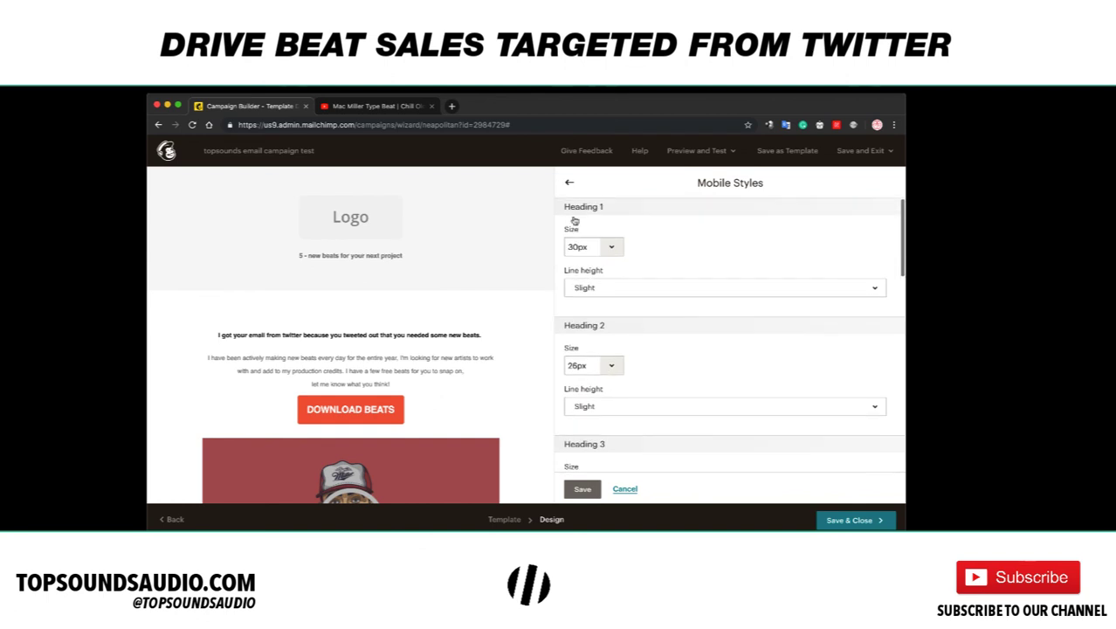
click(569, 181)
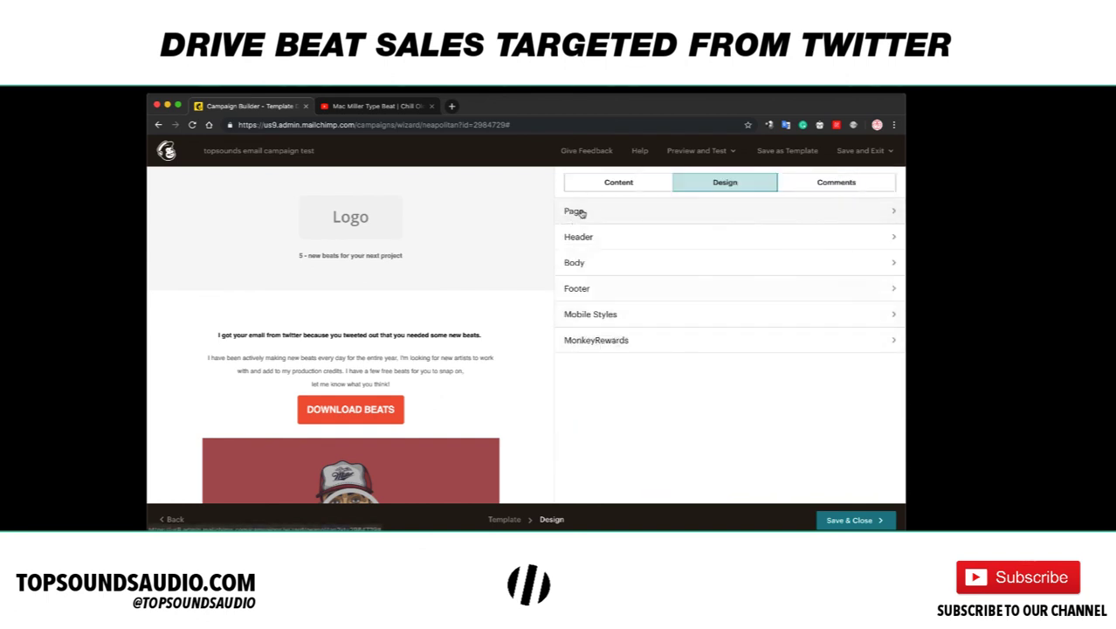
click(625, 286)
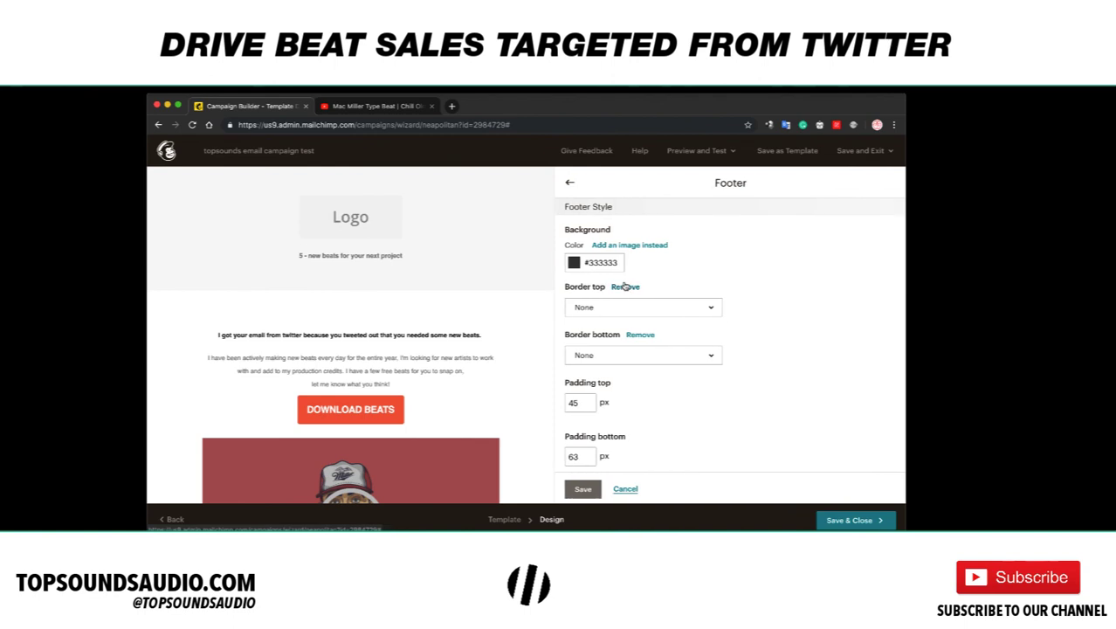
click(568, 185)
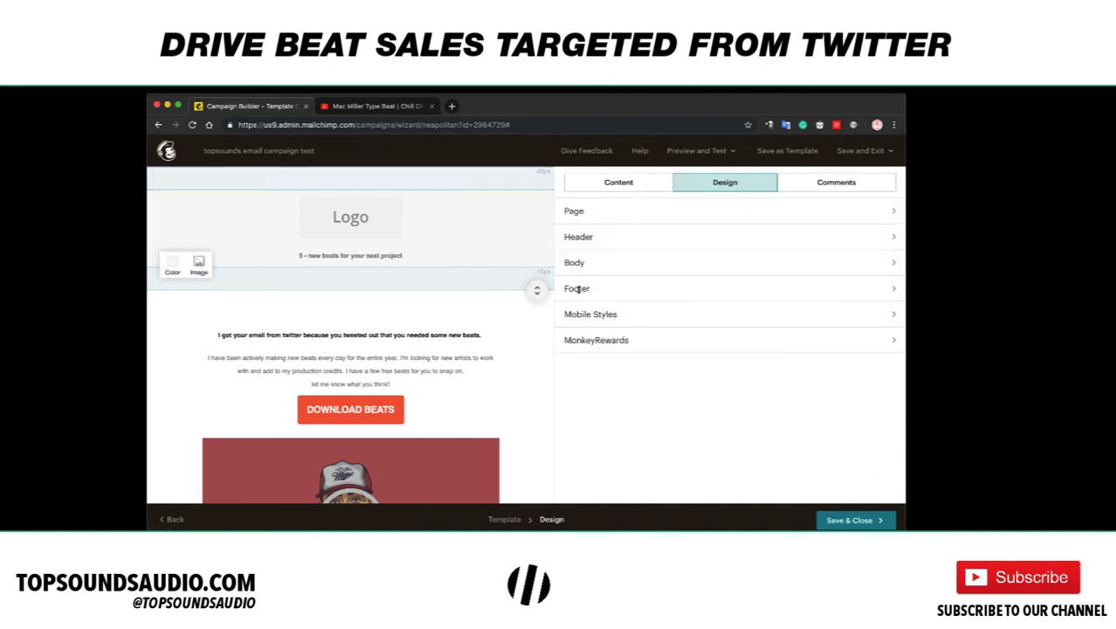
Adjust the section padding, tightening the header and widening the body's space below the 5 - FREE BEATS button
scroll(527, 324, down, 2)
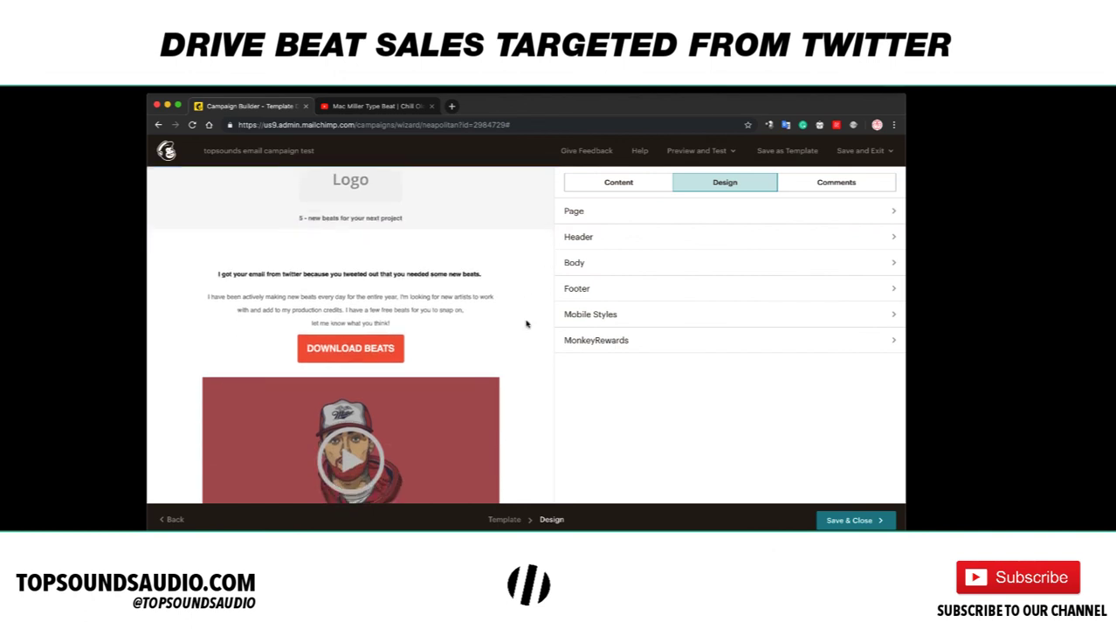
scroll(526, 324, down, 10)
drag(537, 271, 536, 498)
scroll(514, 393, down, 3)
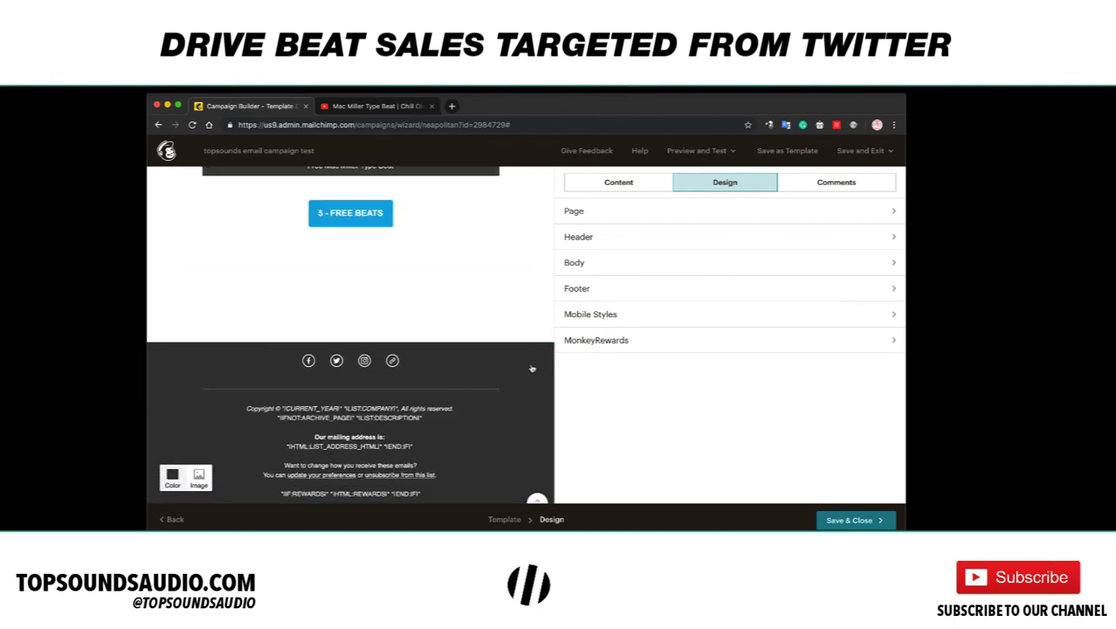
Set the footer section's background to white and recolor all of the footer block's text black
click(172, 476)
click(171, 432)
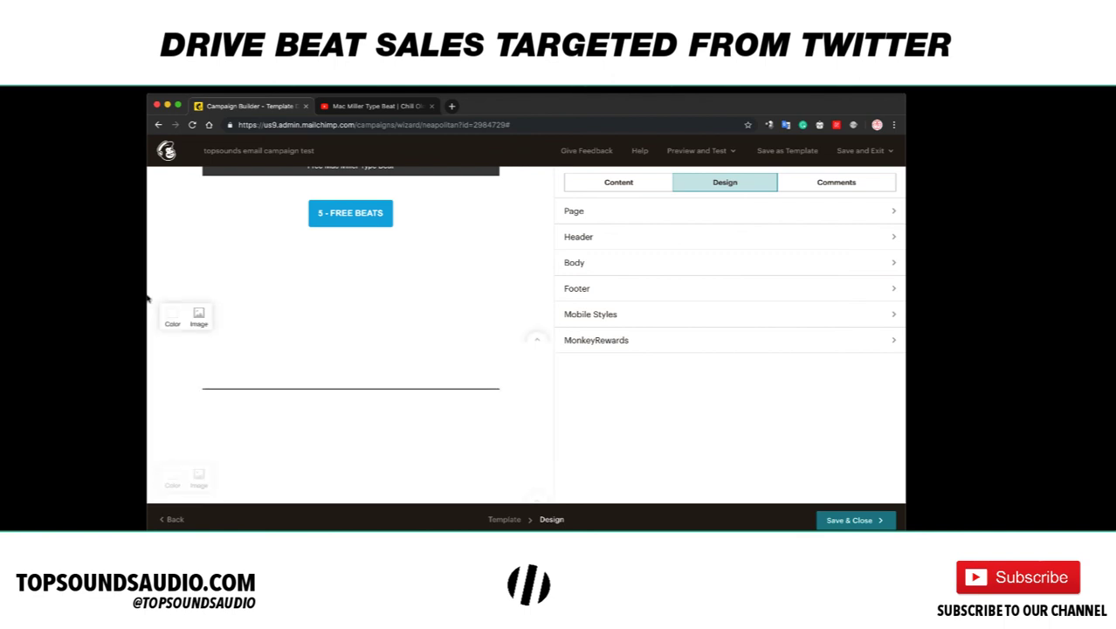
mouse_move(462, 433)
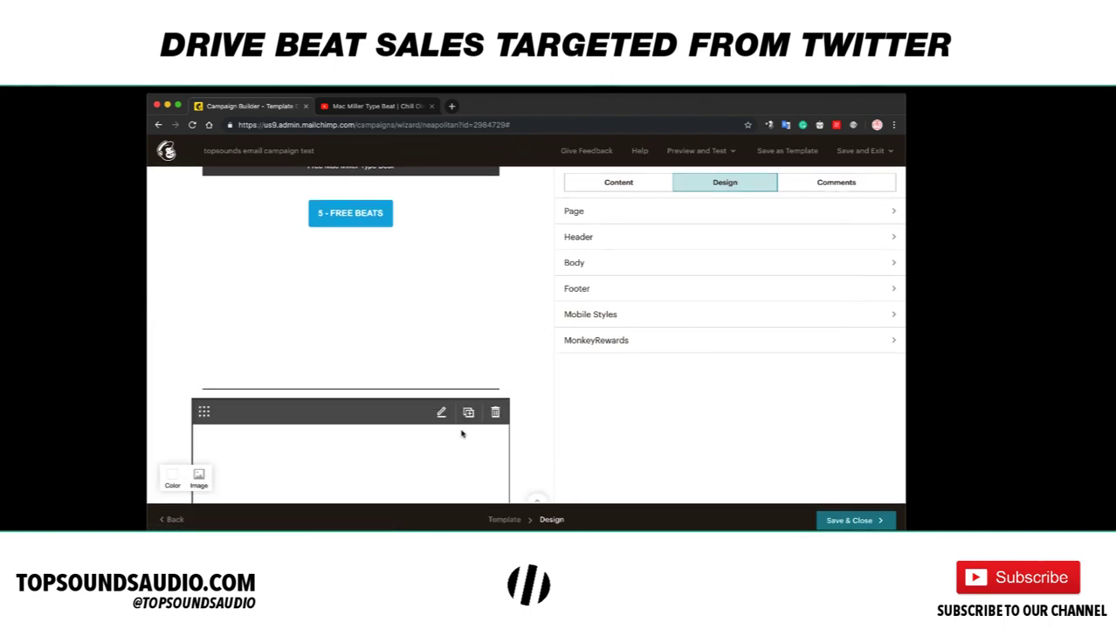
click(440, 411)
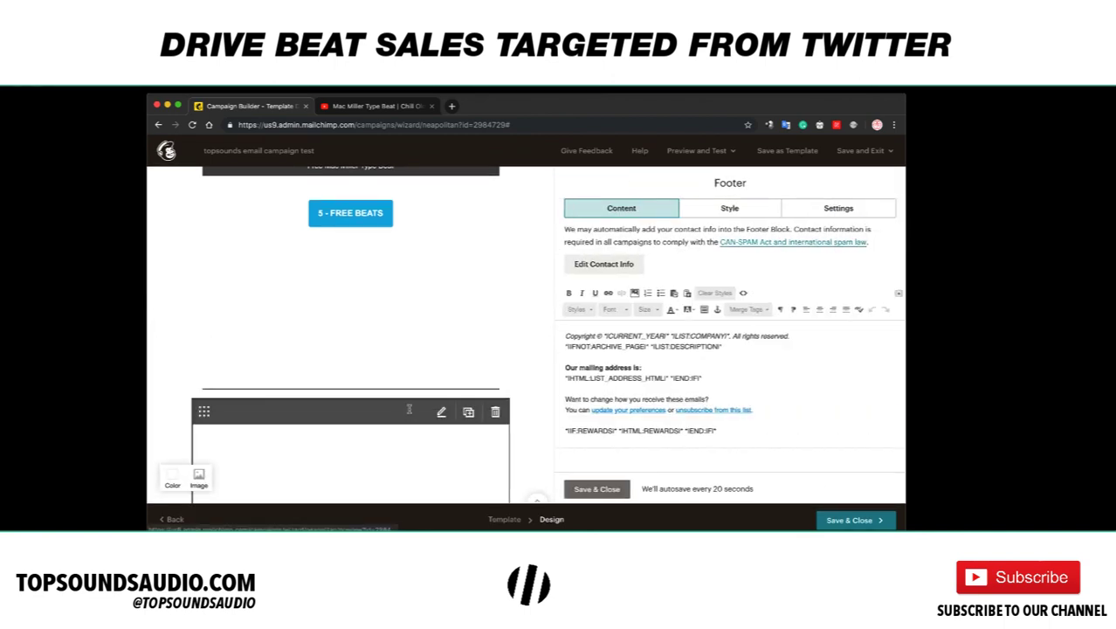
key(super+a)
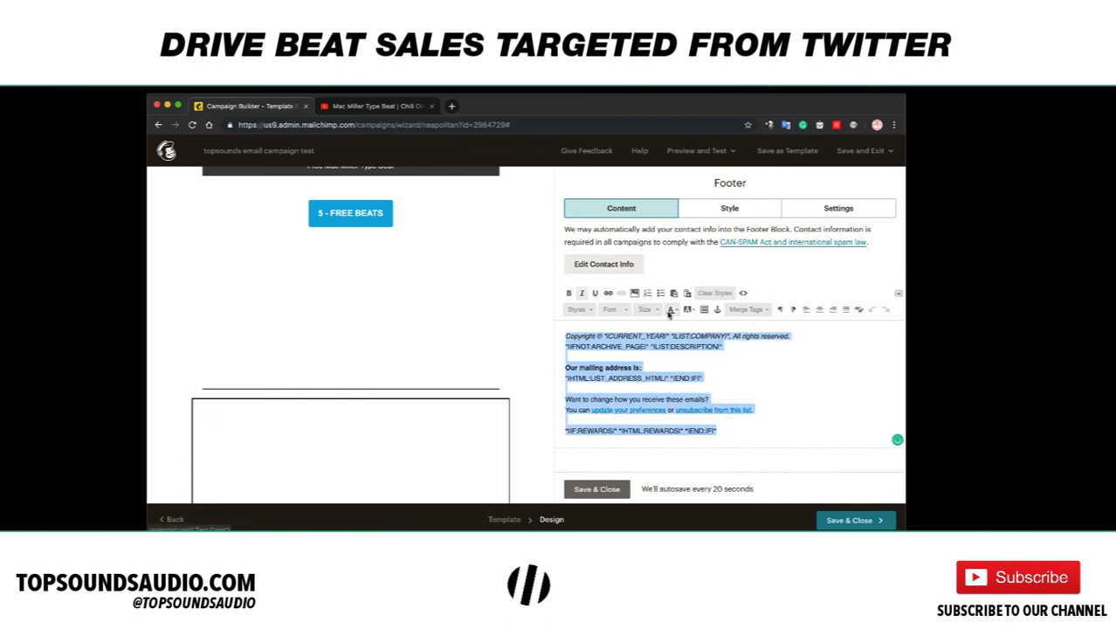
click(670, 310)
click(635, 325)
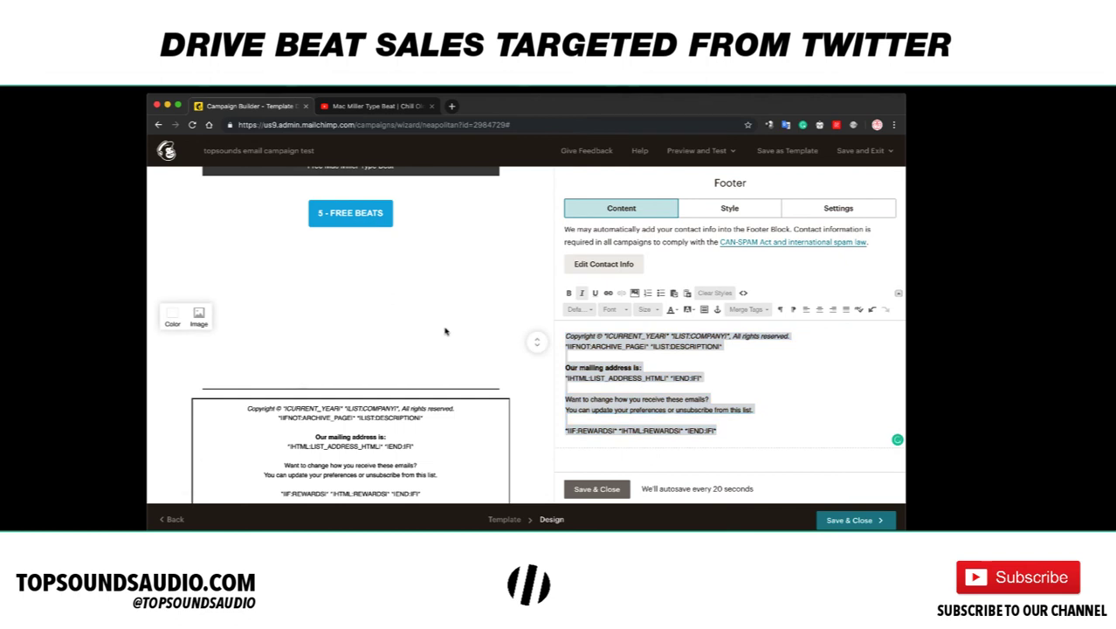
Reduce the body padding below the 5 - FREE BEATS button, check the layout, and save and close the footer block
click(535, 346)
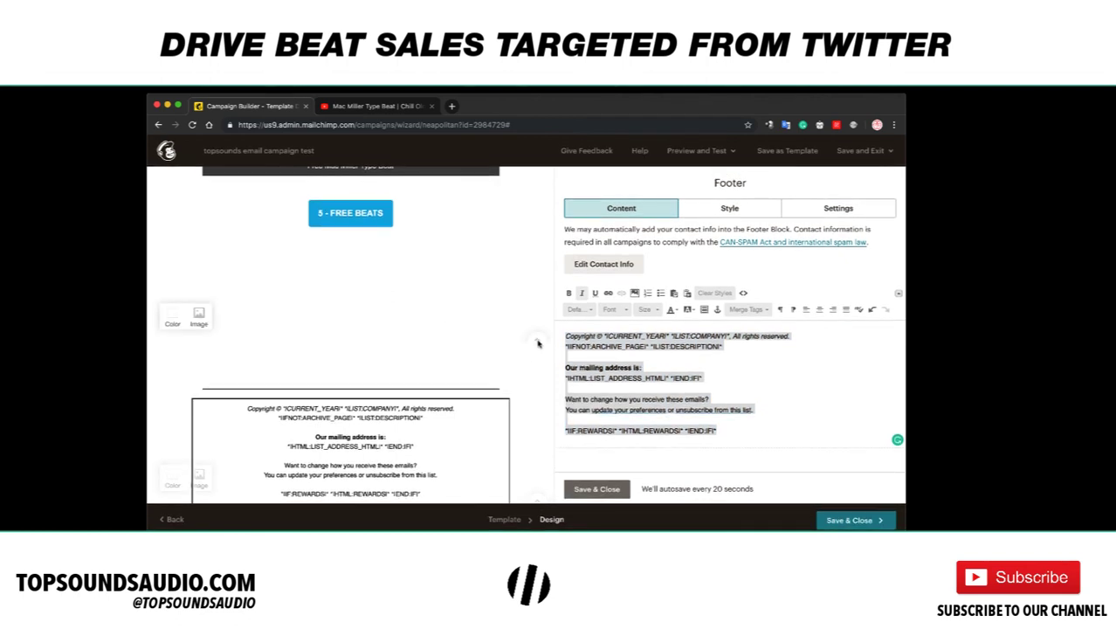
scroll(537, 340, up, 2)
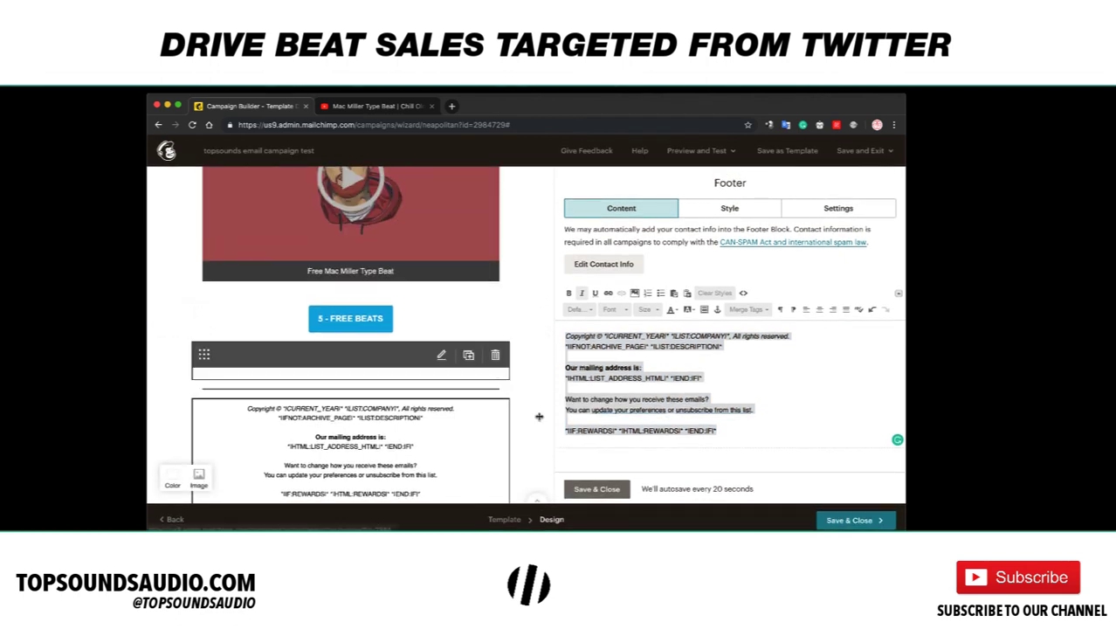
scroll(539, 385, up, 5)
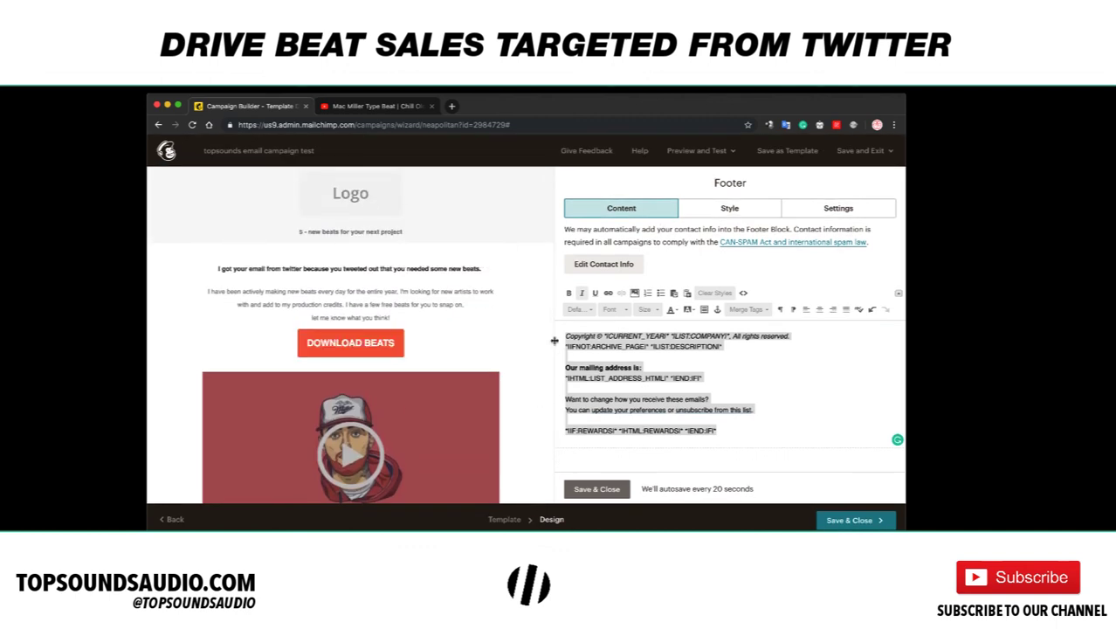
scroll(502, 380, down, 5)
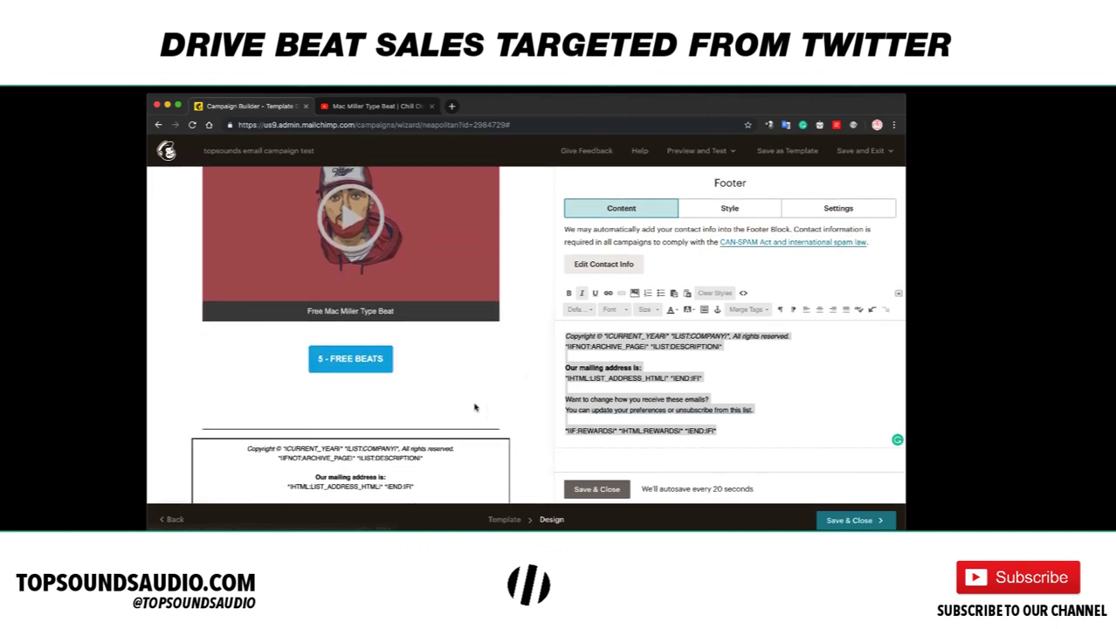
scroll(516, 366, up, 5)
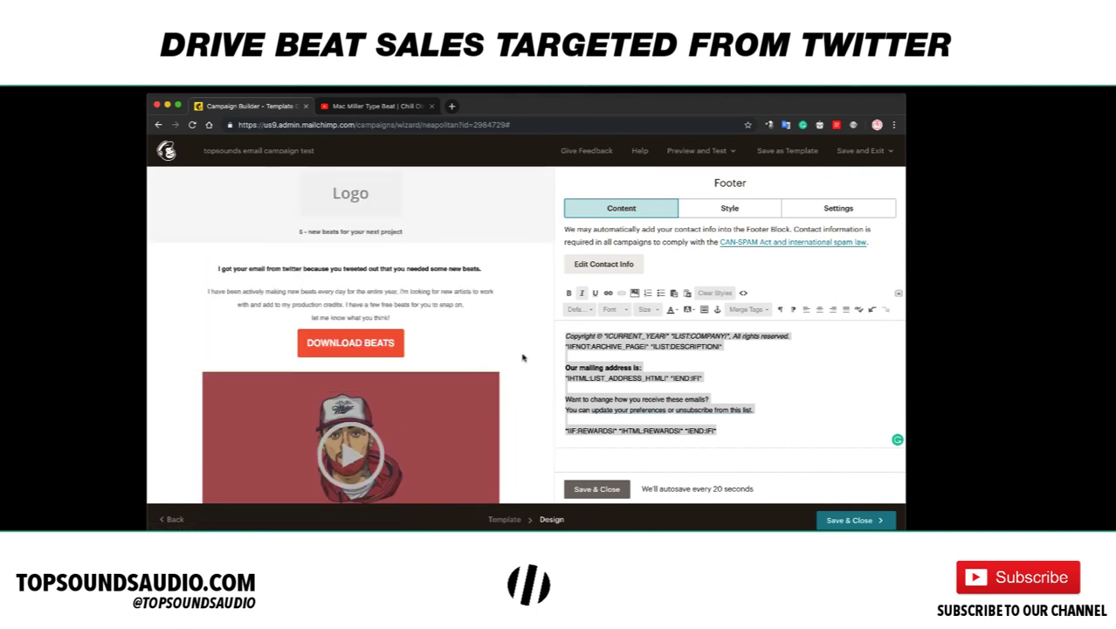
click(597, 489)
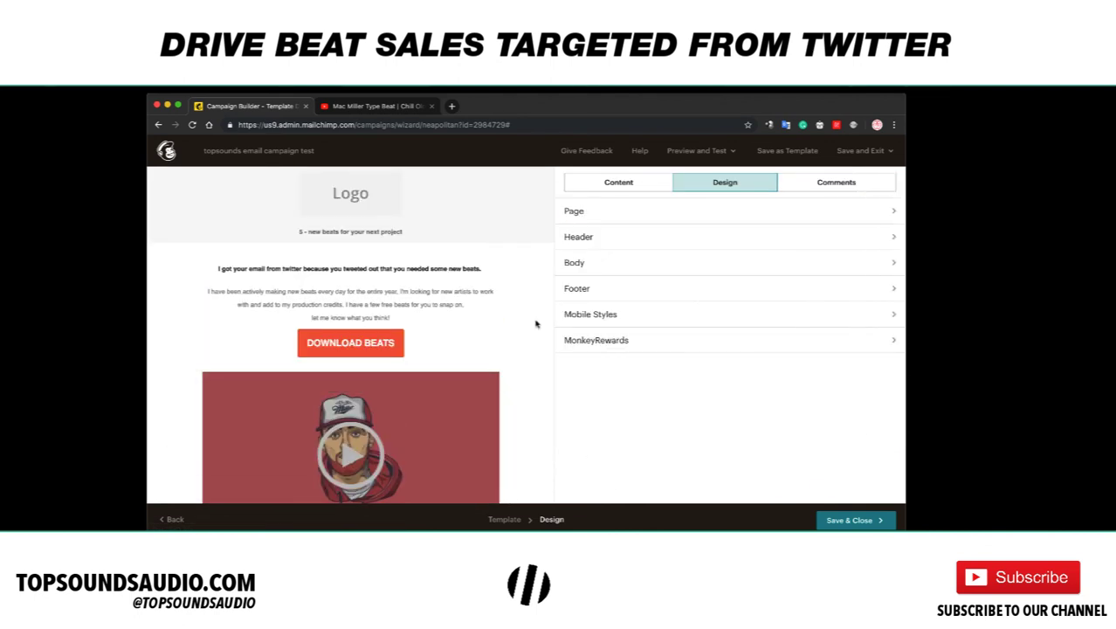
Review the email design from the header logo through the text, buttons and video to the footer
mouse_move(507, 326)
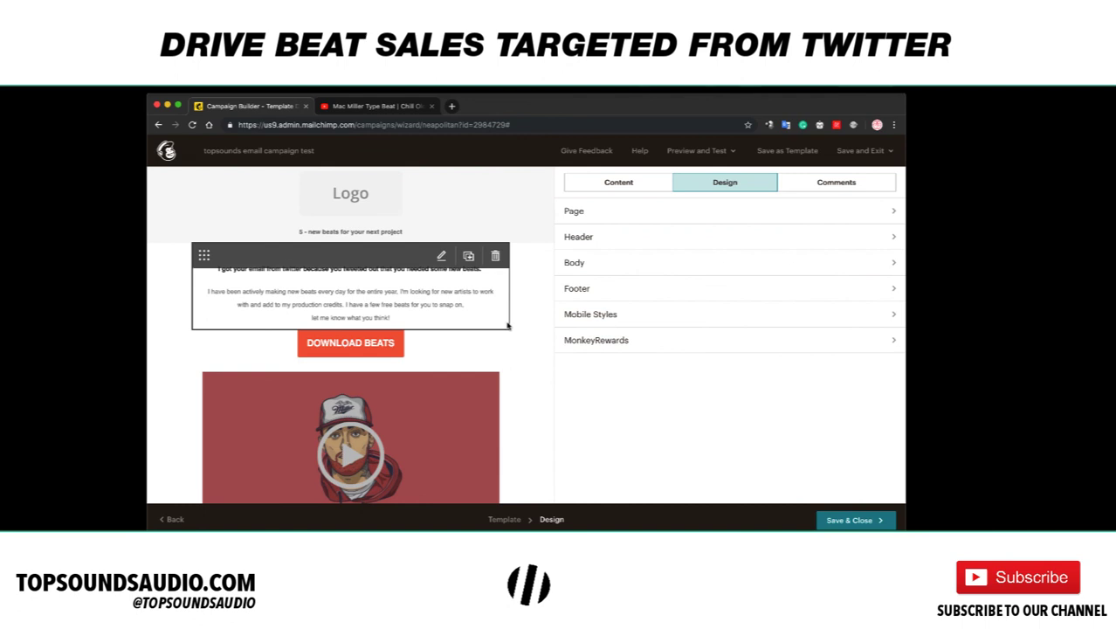
mouse_move(404, 366)
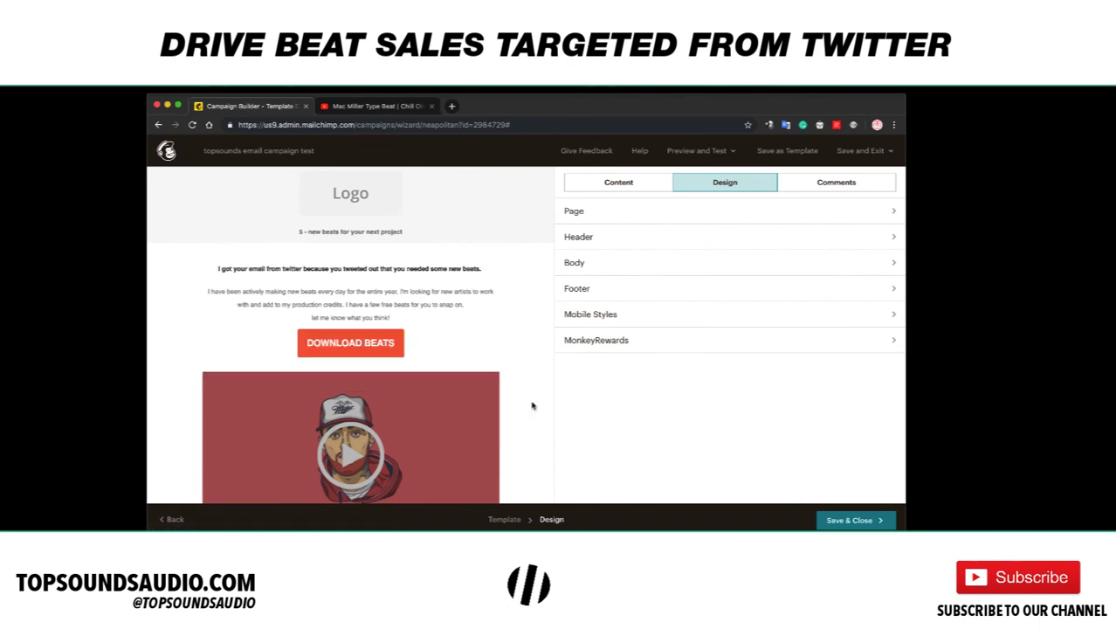
mouse_move(392, 308)
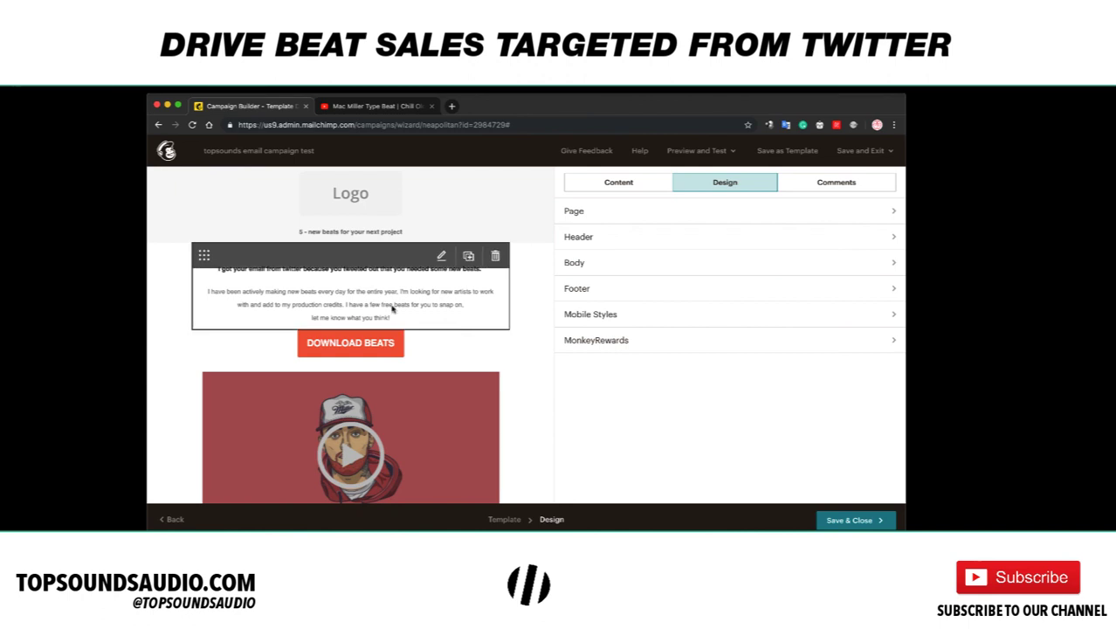
scroll(518, 373, down, 5)
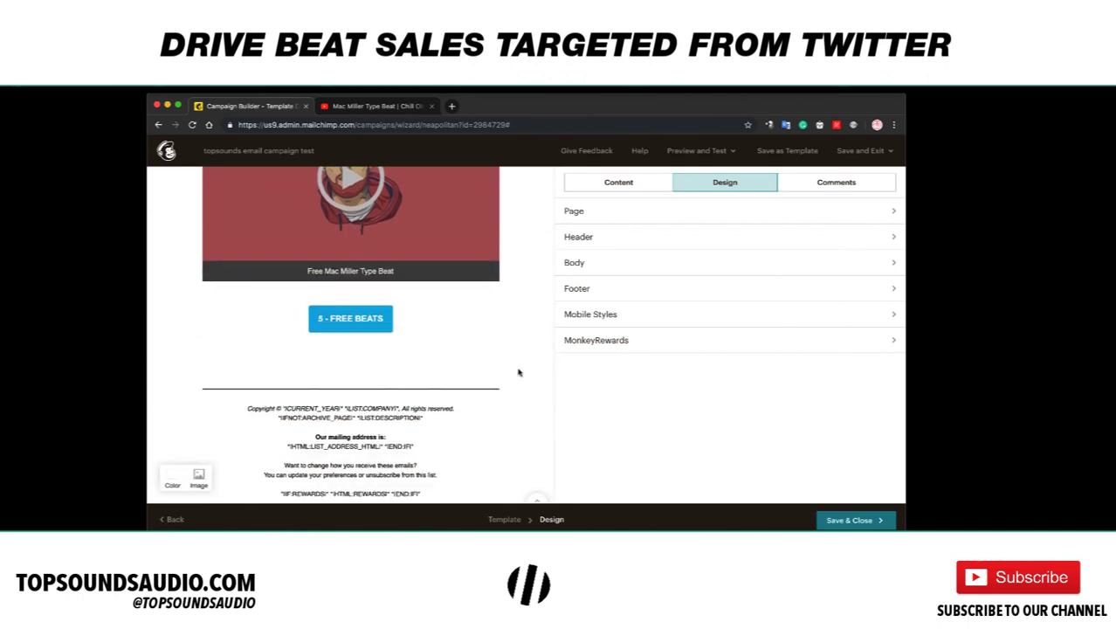
scroll(518, 373, up, 7)
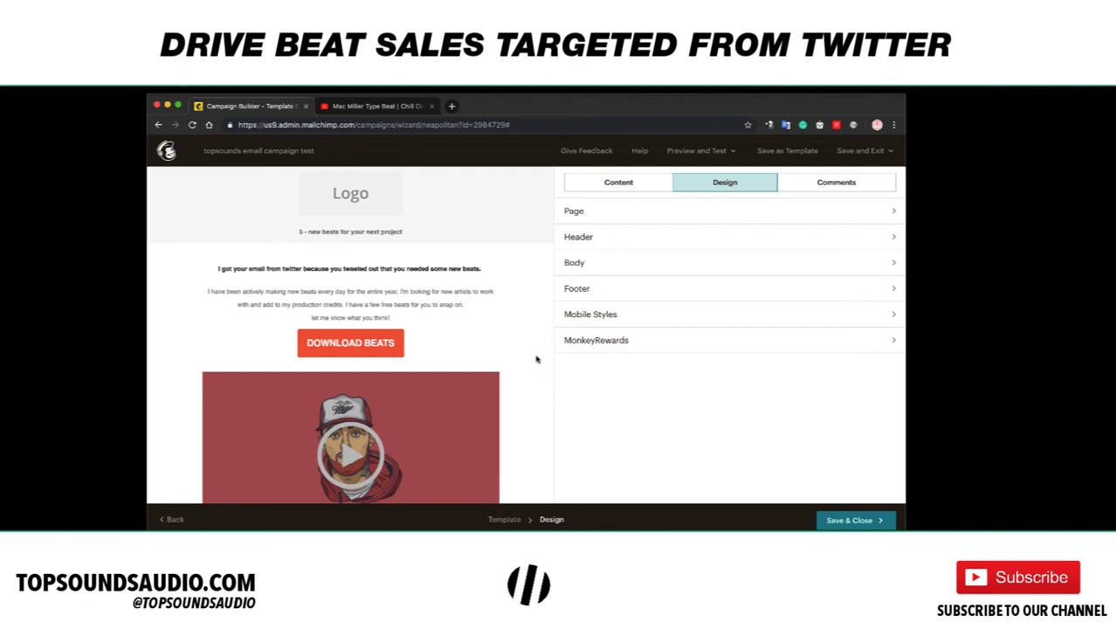
scroll(536, 376, down, 5)
scroll(538, 385, up, 5)
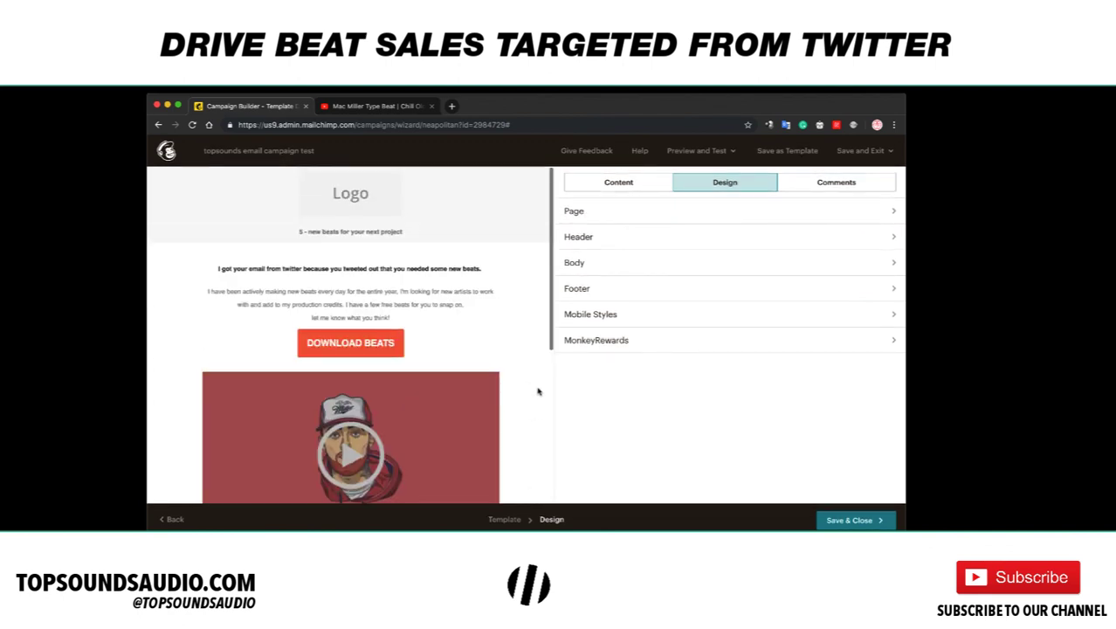